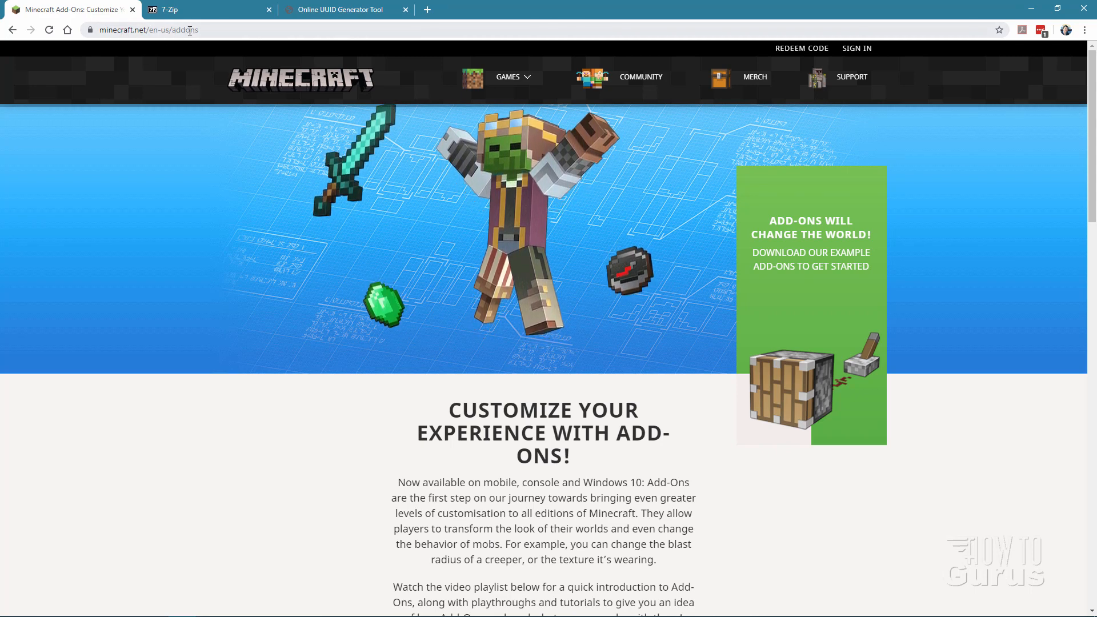
Step: Examine the Minecraft Add-Ons page down to the paragraph offering the unmodified resource packs and behavior packs
scroll(272, 273, down, 2)
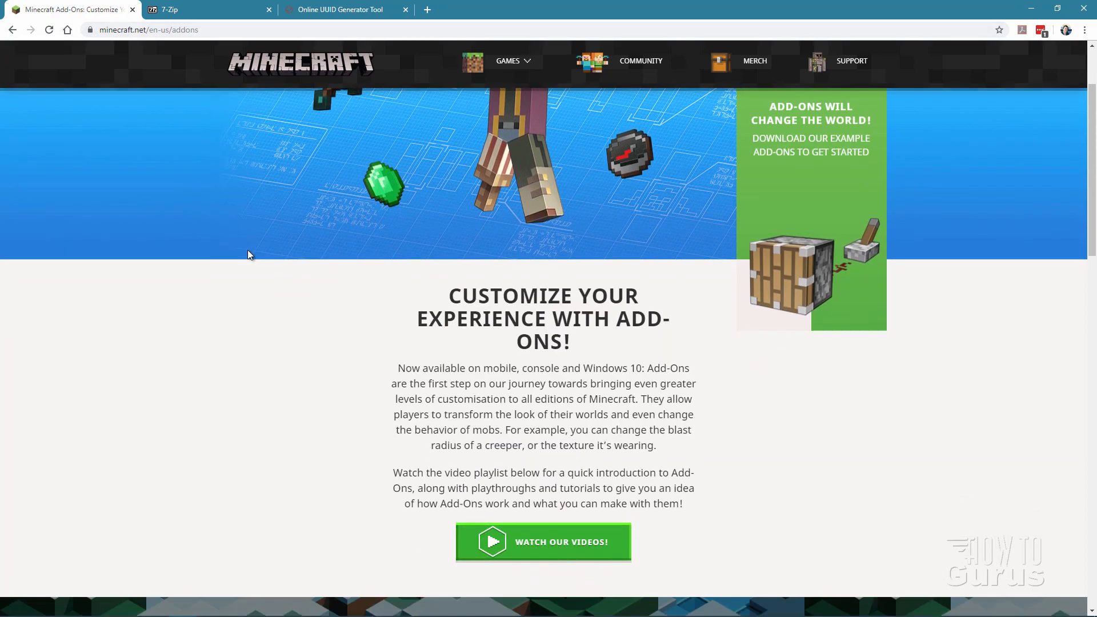
scroll(270, 223, down, 5)
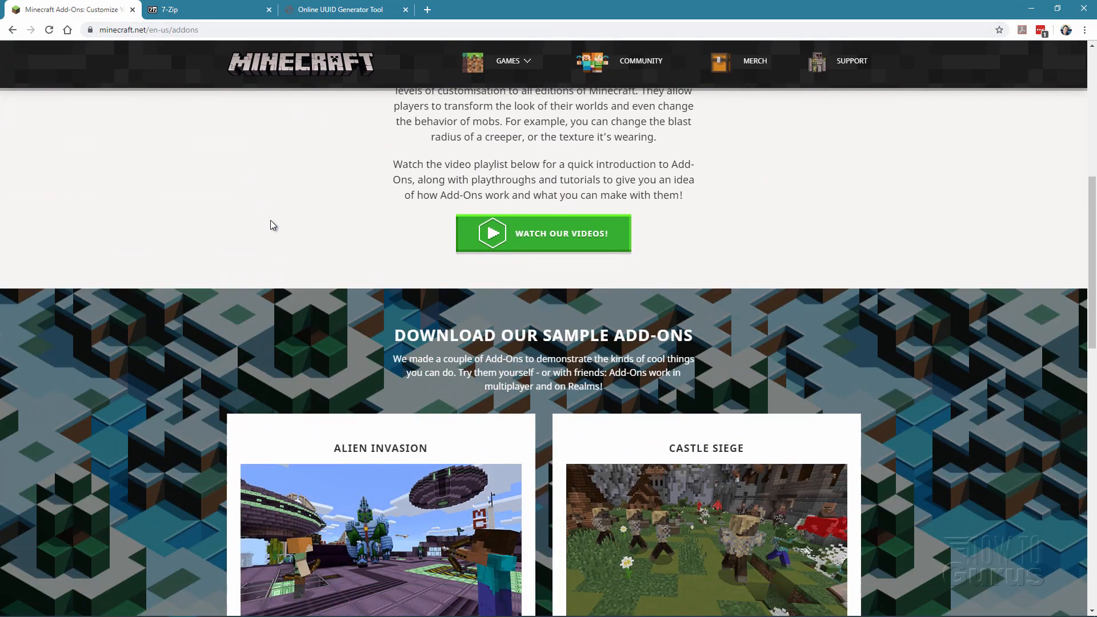
scroll(270, 221, down, 5)
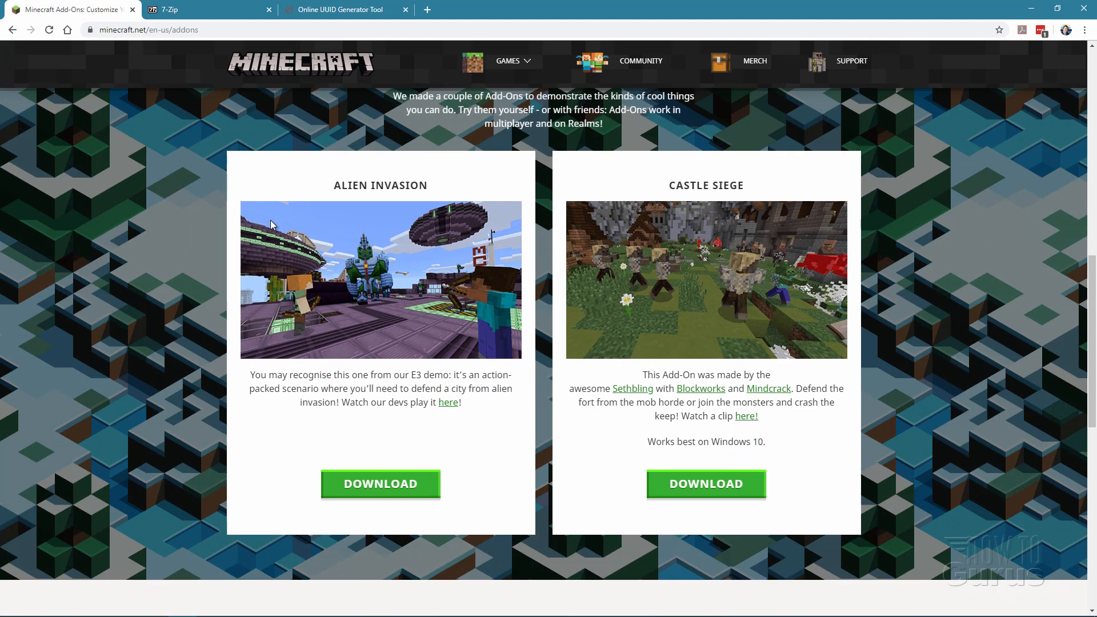
scroll(270, 221, down, 4)
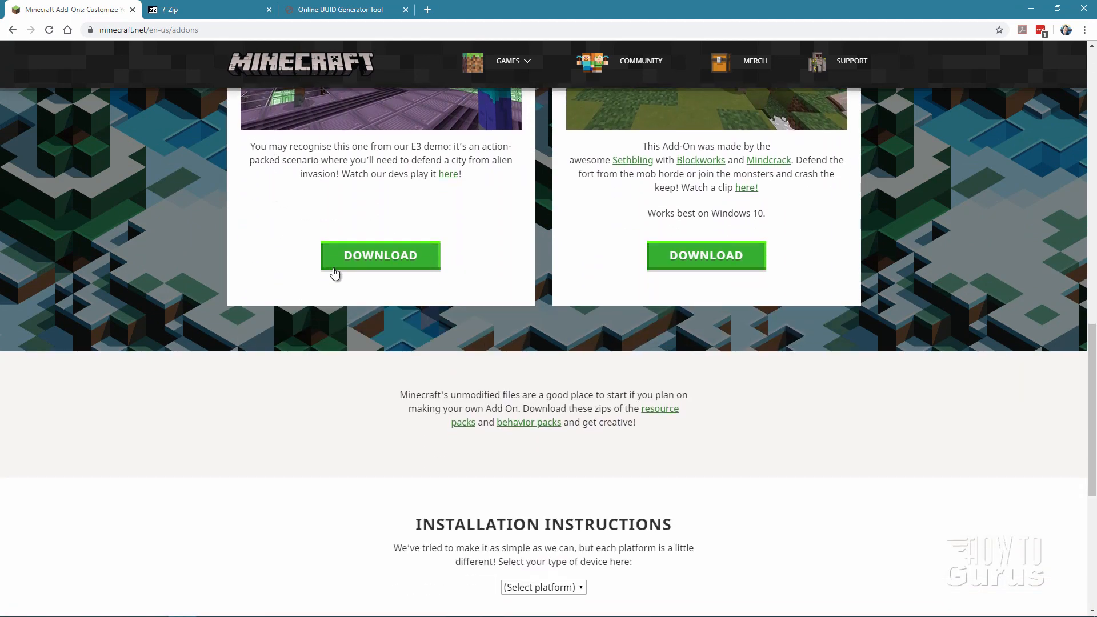
scroll(348, 314, down, 1)
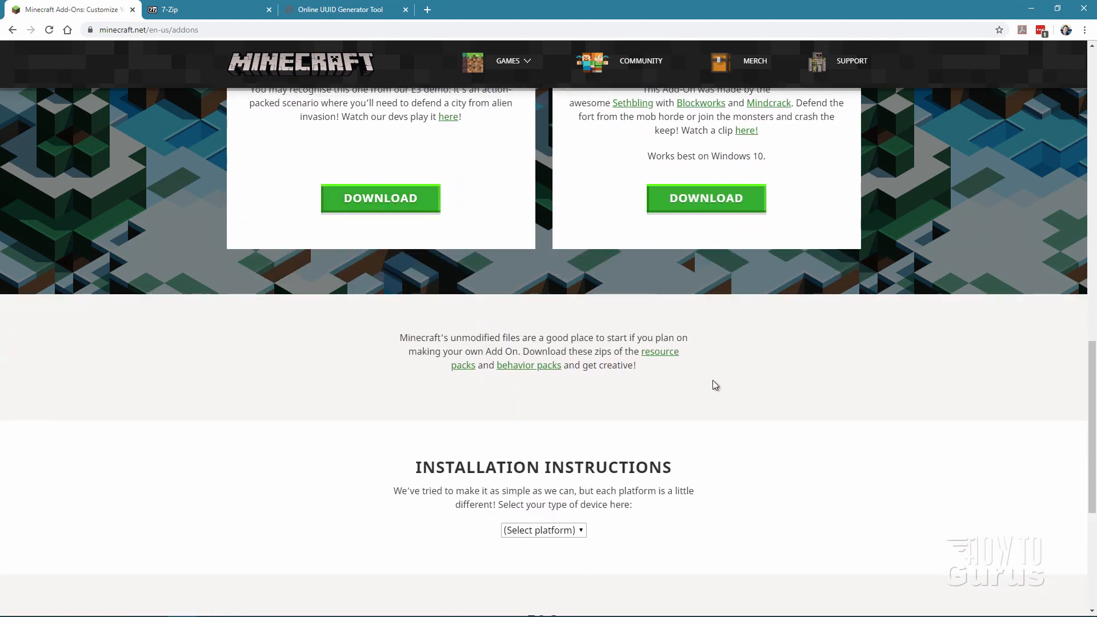
drag(399, 337, 640, 379)
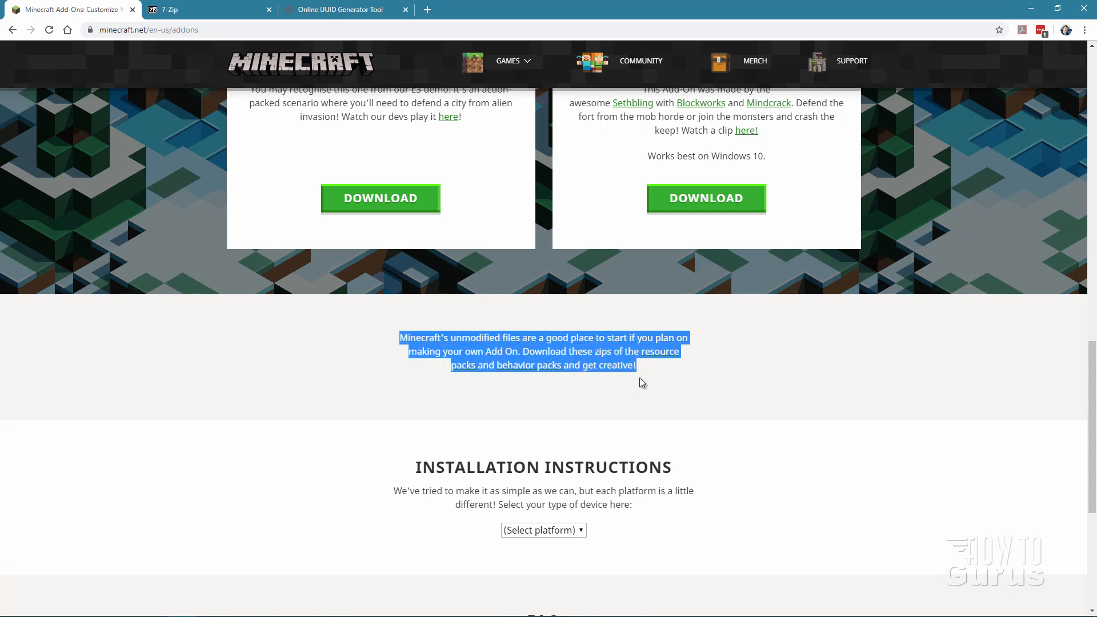
click(629, 379)
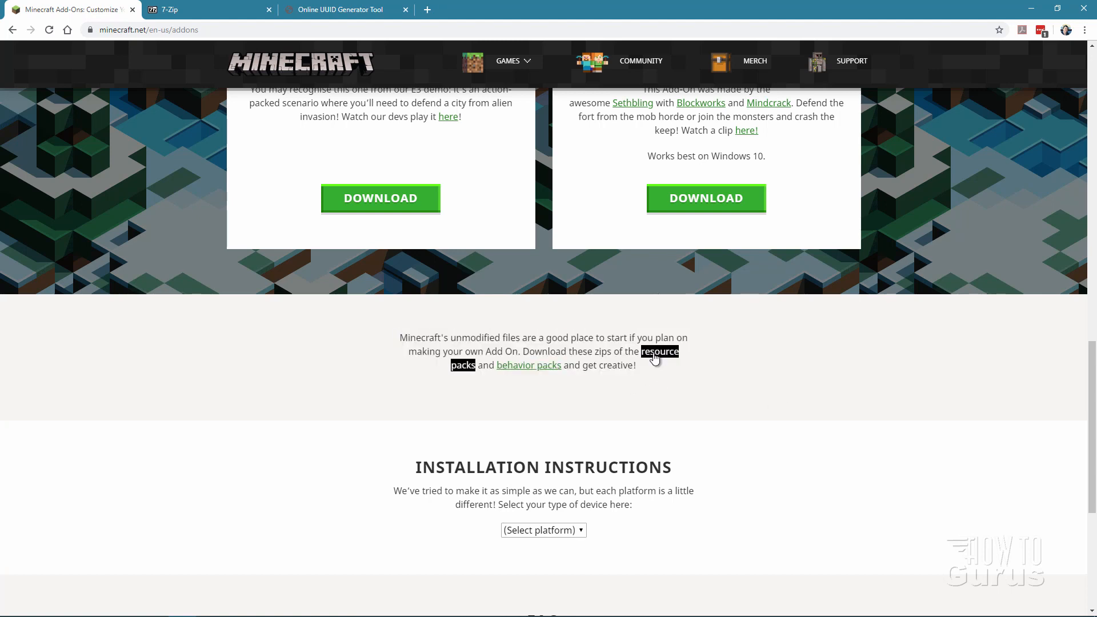
drag(496, 366, 562, 366)
Step: Switch to the 7-Zip website and check its address, 7-zip.org
click(193, 11)
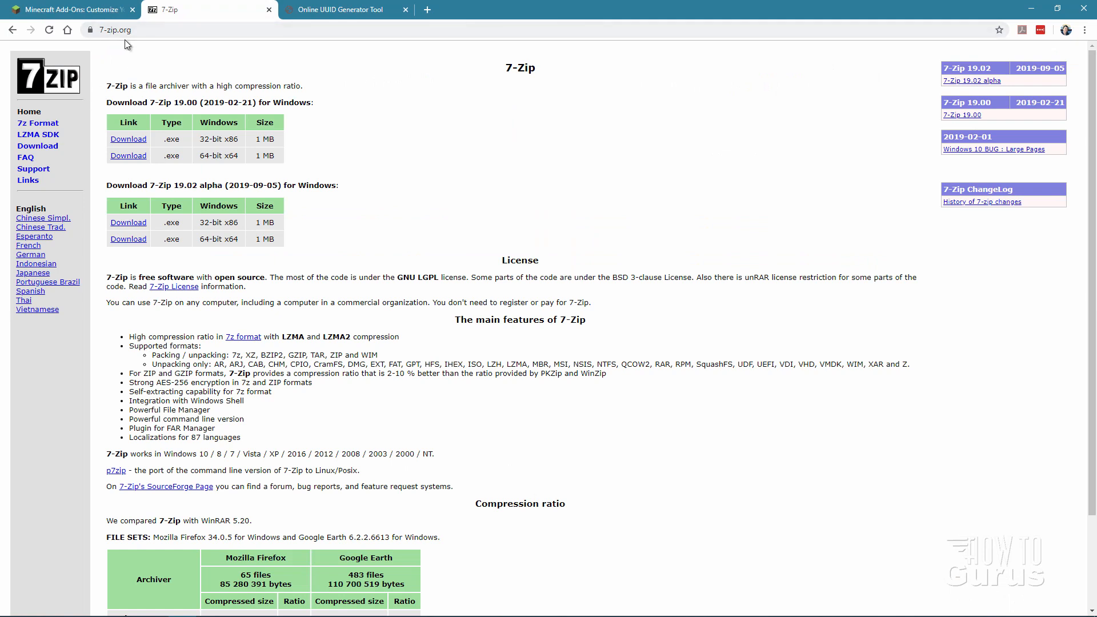
drag(140, 31, 100, 35)
click(139, 29)
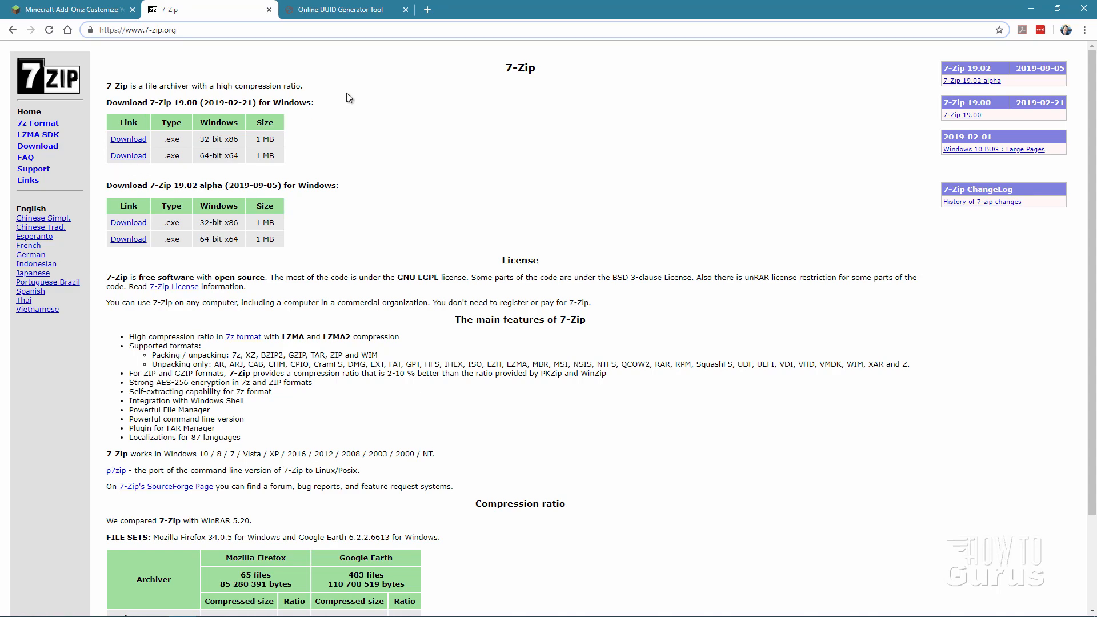
Step: Generate a fresh version 4 UUID on the Online UUID Generator site and copy it
click(339, 9)
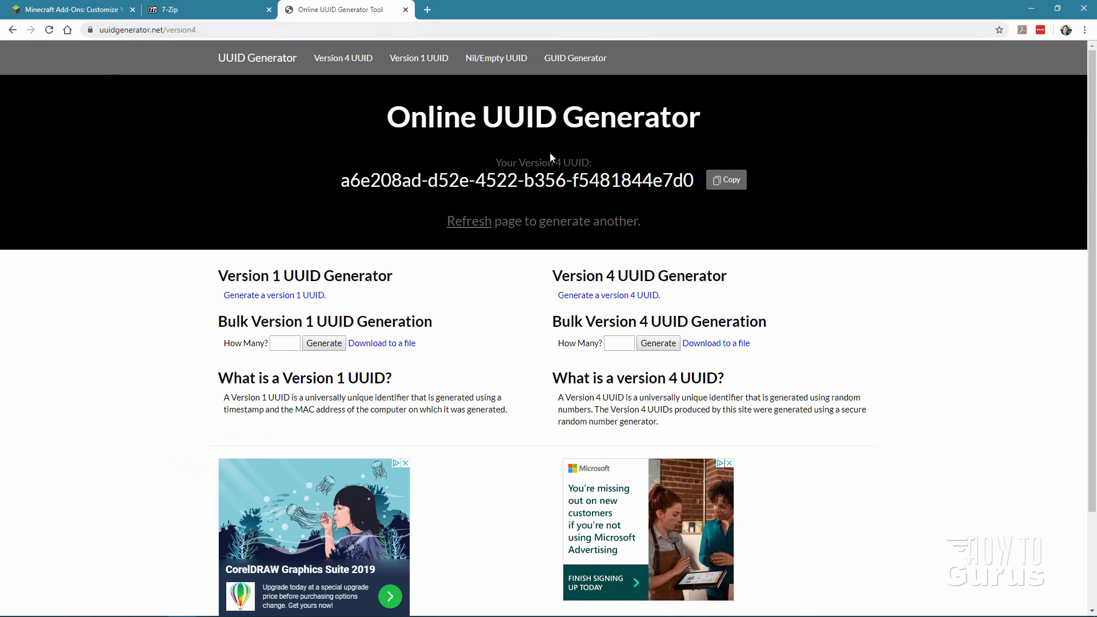
click(212, 30)
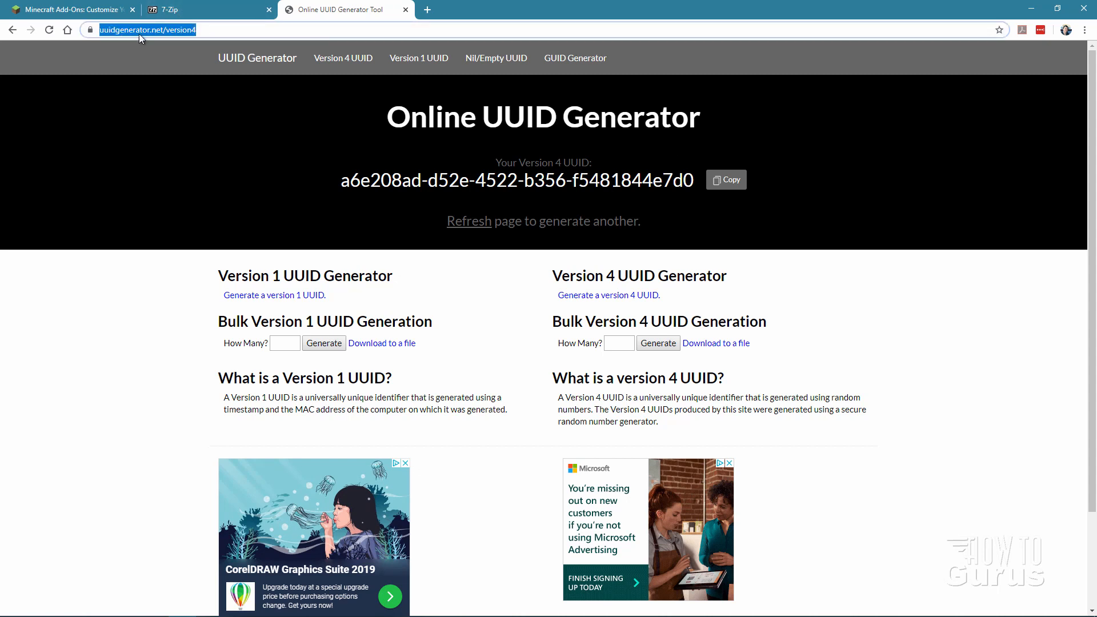
click(213, 30)
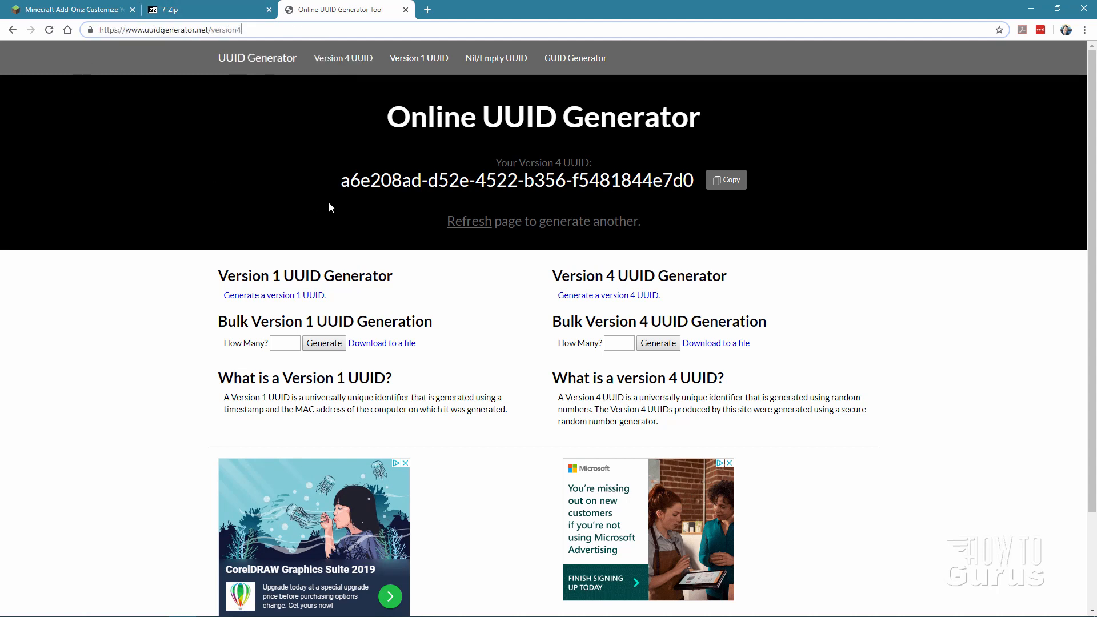
drag(345, 182, 695, 180)
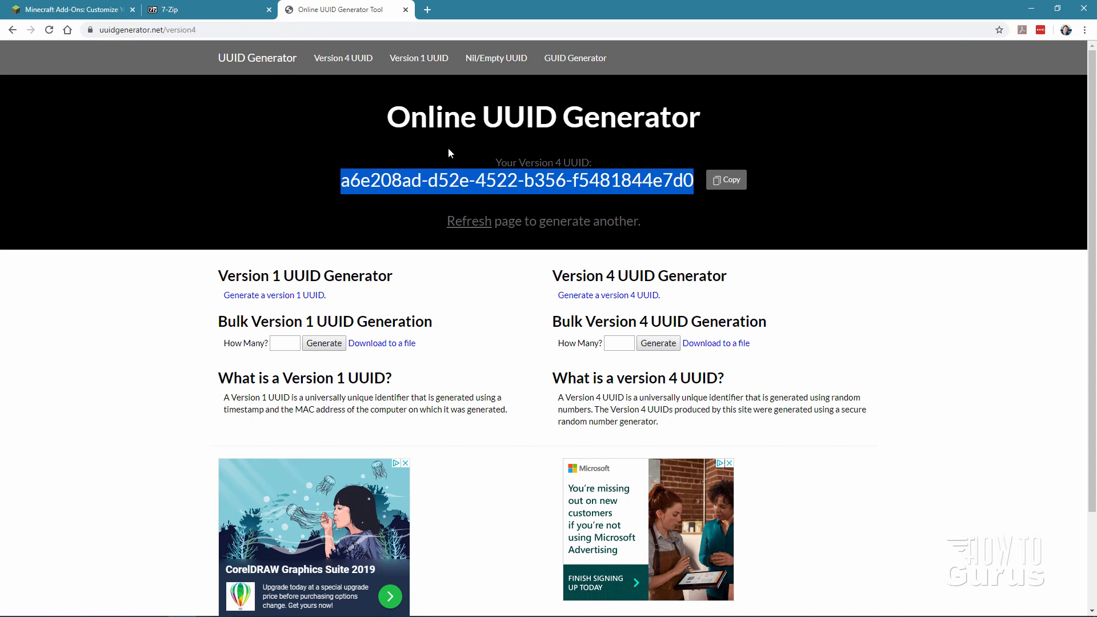
click(51, 32)
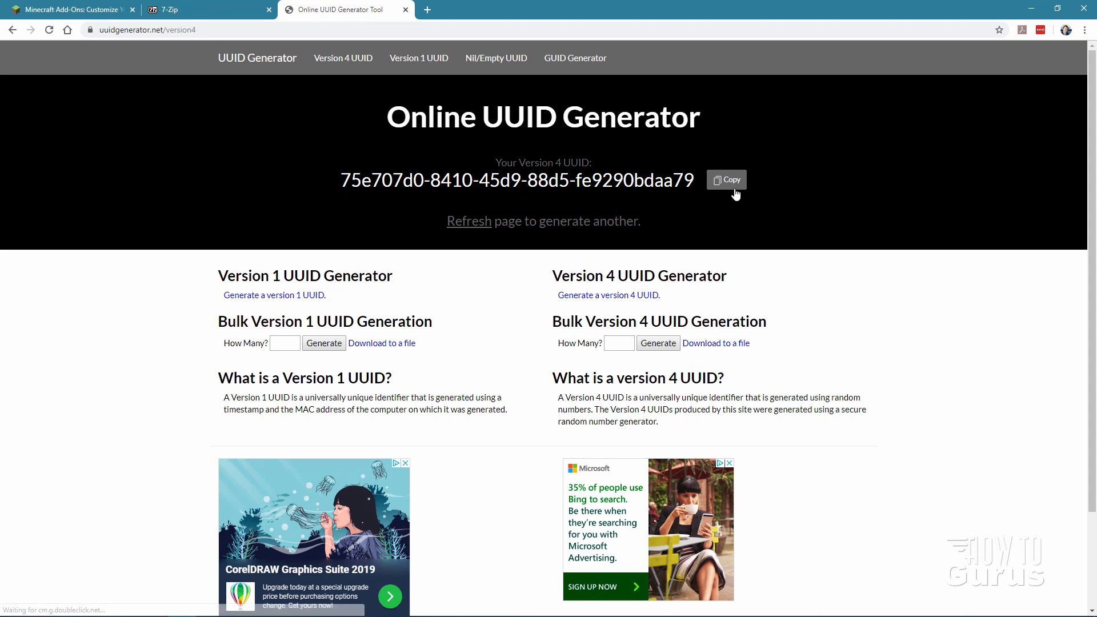
click(715, 180)
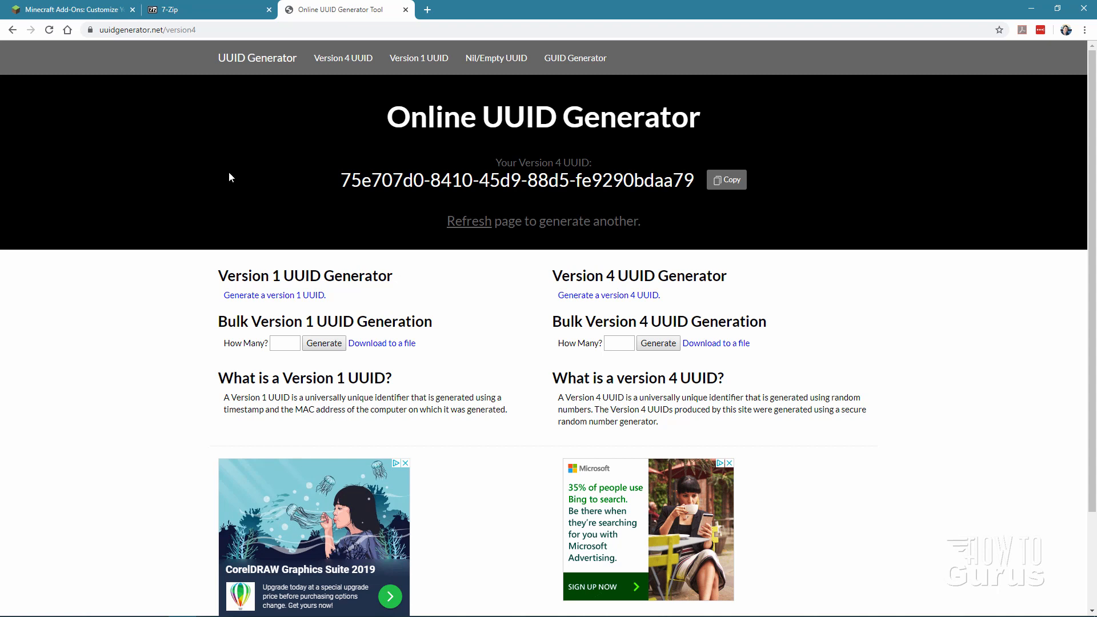
Step: Start downloading the vanilla resource packs zip from the Minecraft Add-Ons page as far as the save location, and cancel the save
key(alt+Tab)
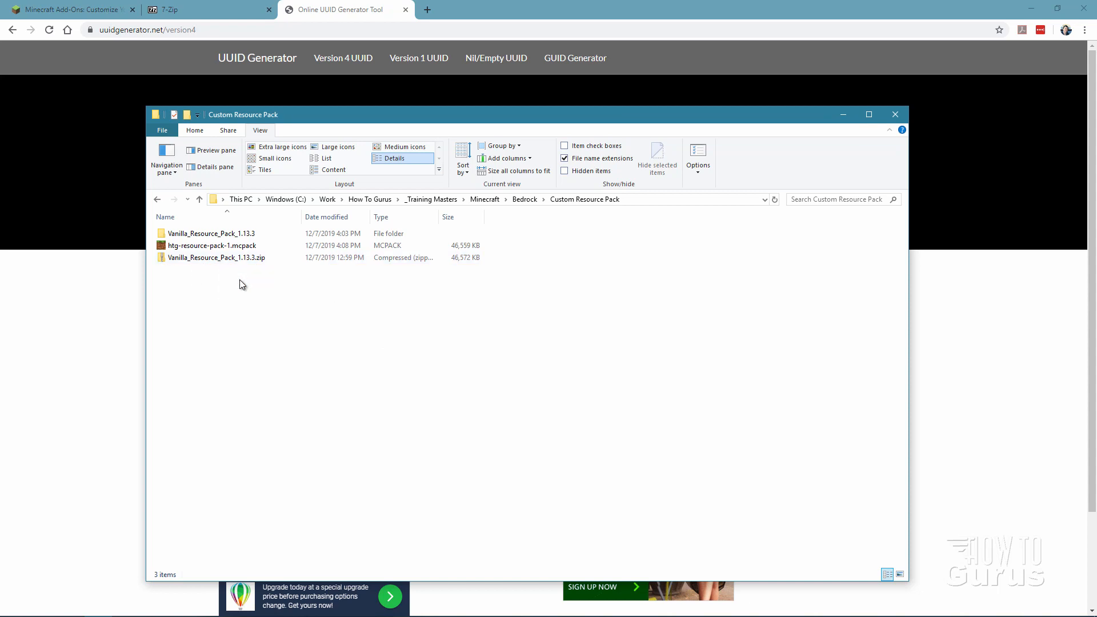
click(73, 14)
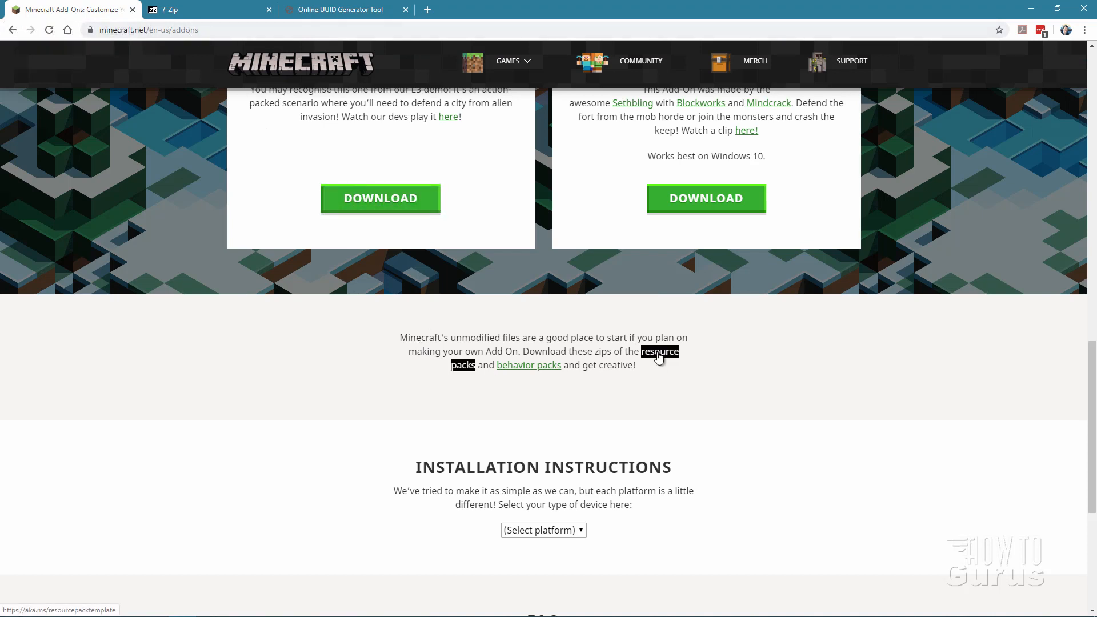
scroll(711, 358, up, 15)
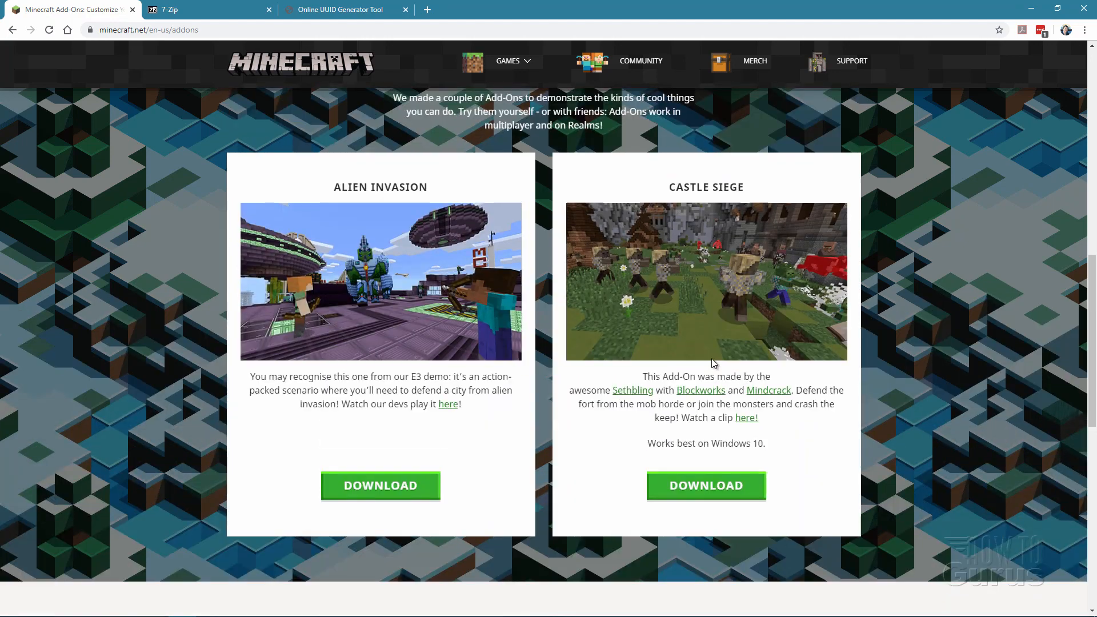
scroll(560, 300, down, 15)
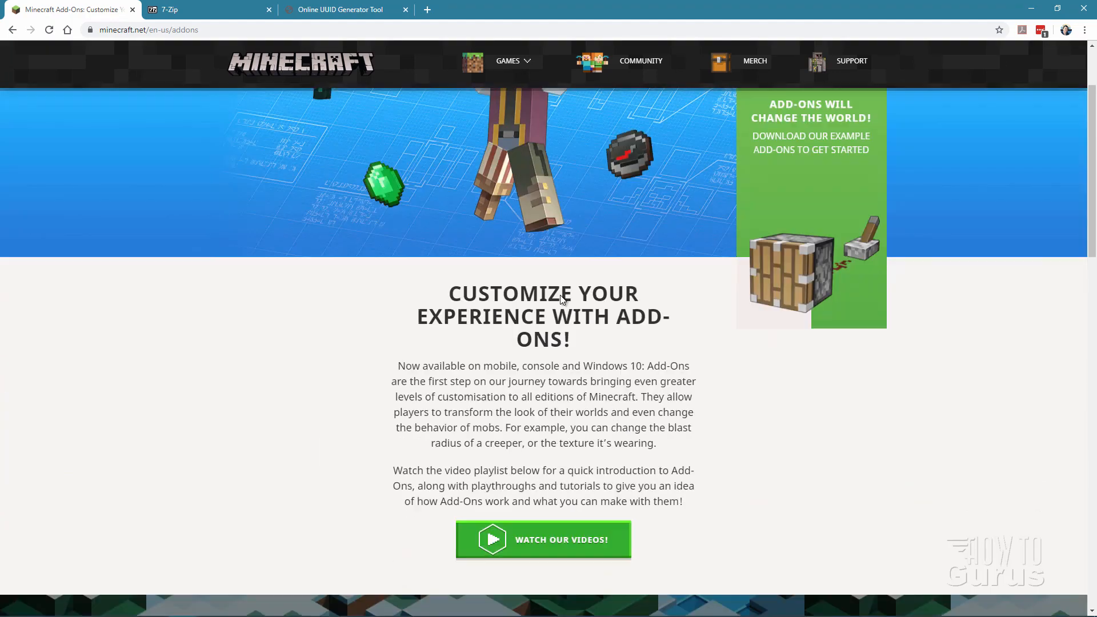
scroll(560, 300, down, 5)
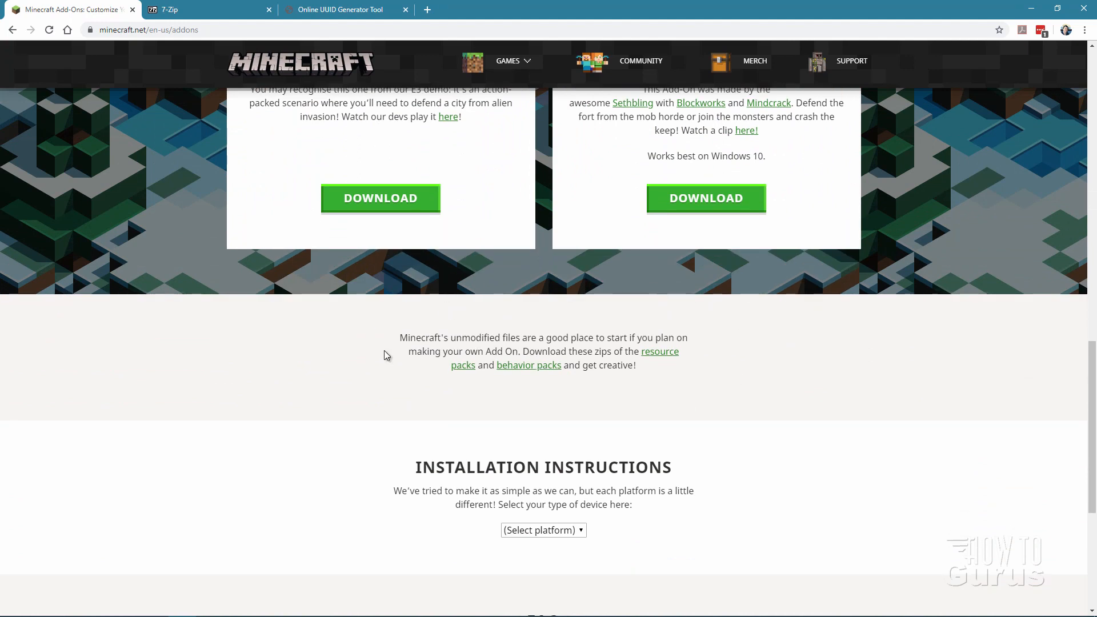
click(656, 356)
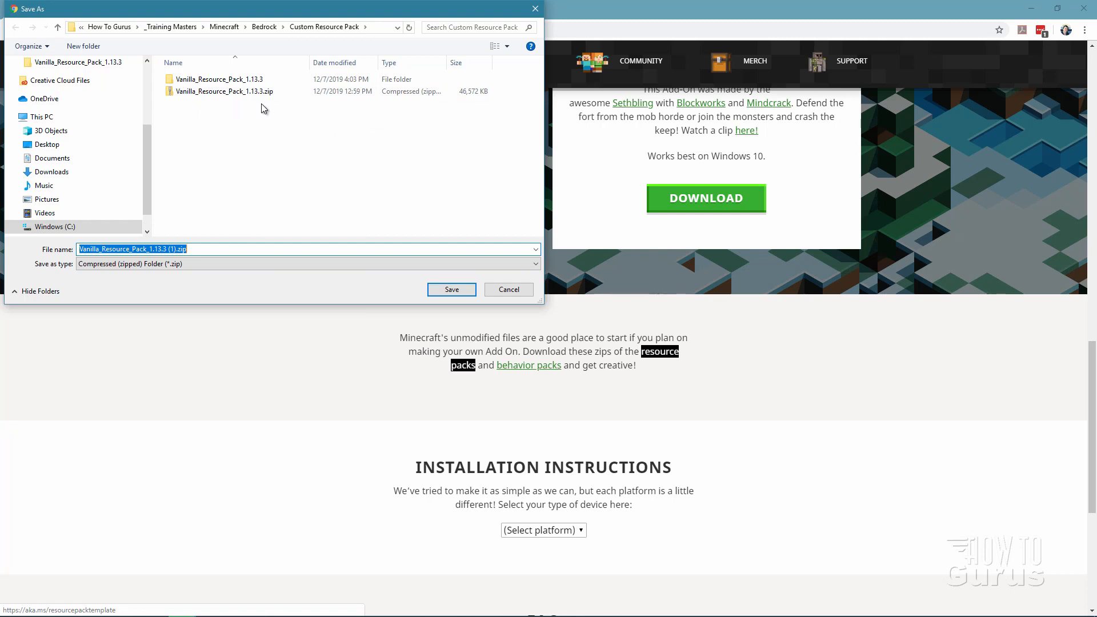
click(498, 292)
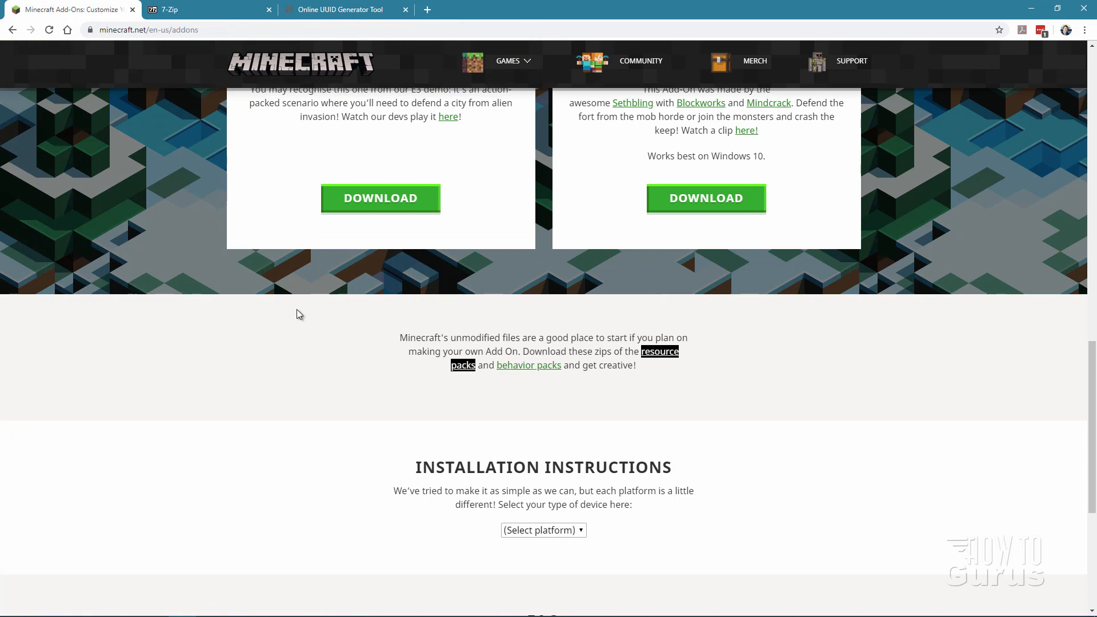
Step: Check the 7-Zip download options, and switch to the Custom Resource Pack folder in File Explorer
click(210, 18)
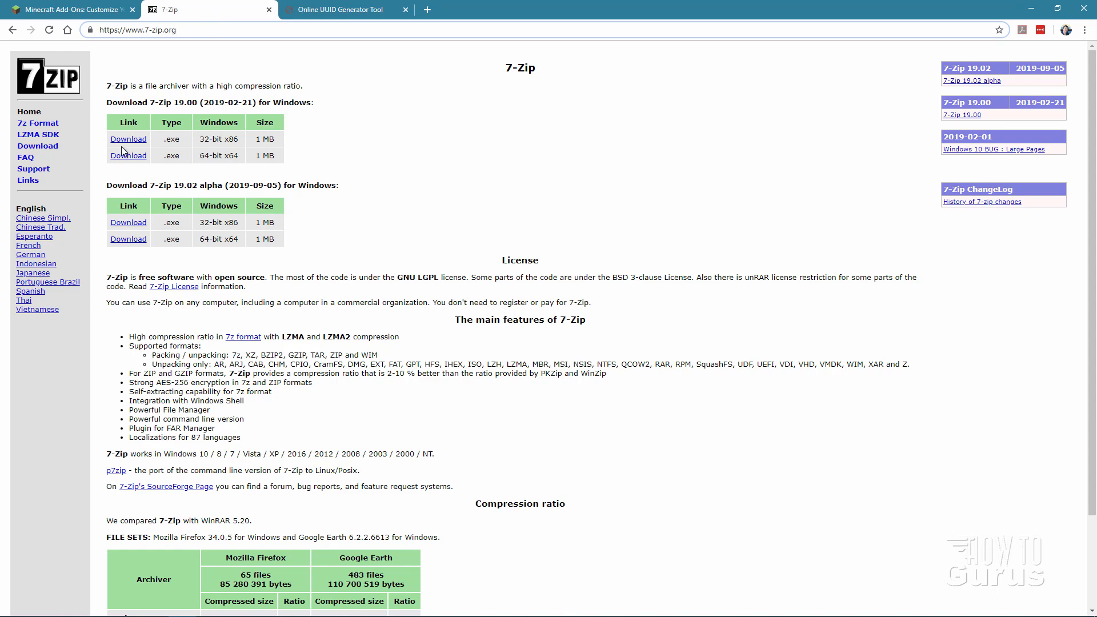
click(86, 9)
key(alt+Tab)
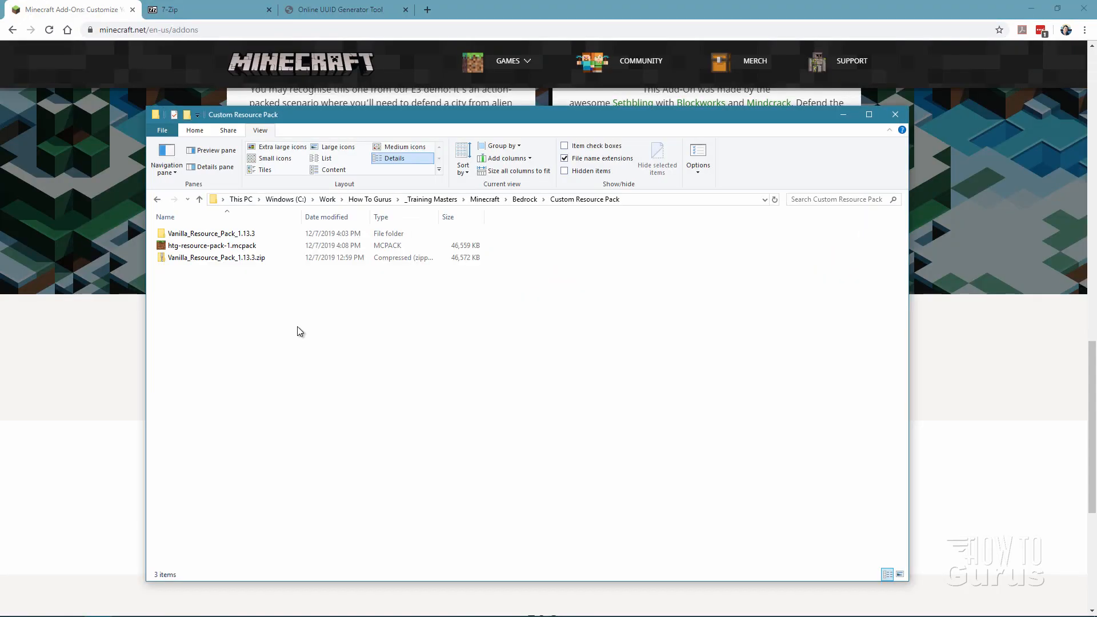
Step: Set up a 7-Zip extraction of Vanilla_Resource_Pack_1.13.3.zip into a subfolder with the same name, and cancel it
click(220, 261)
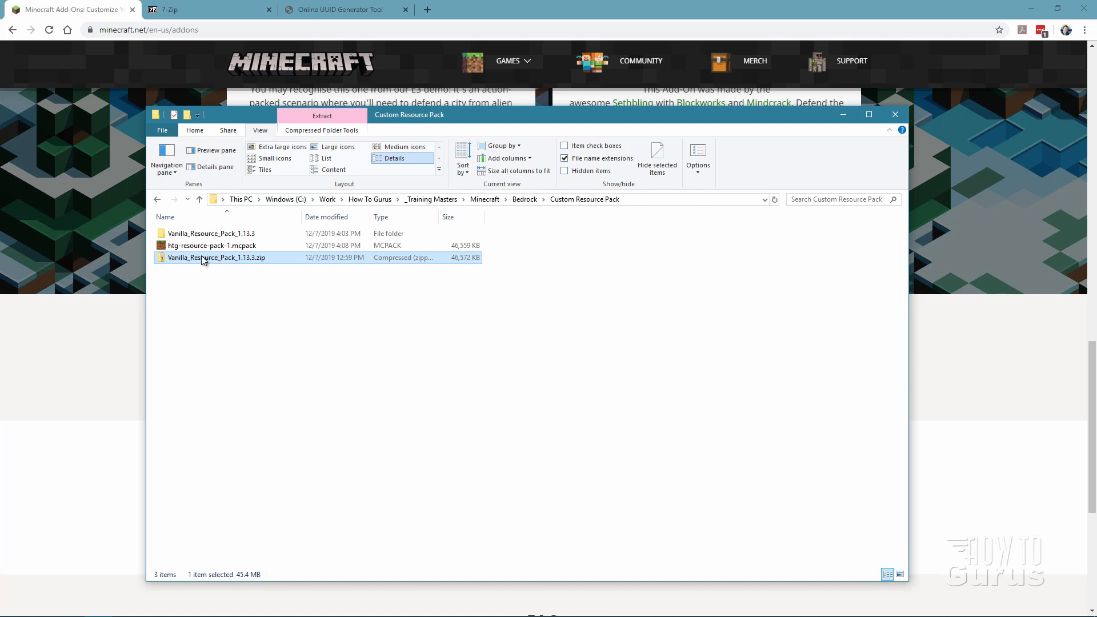
click(240, 257)
right_click(241, 258)
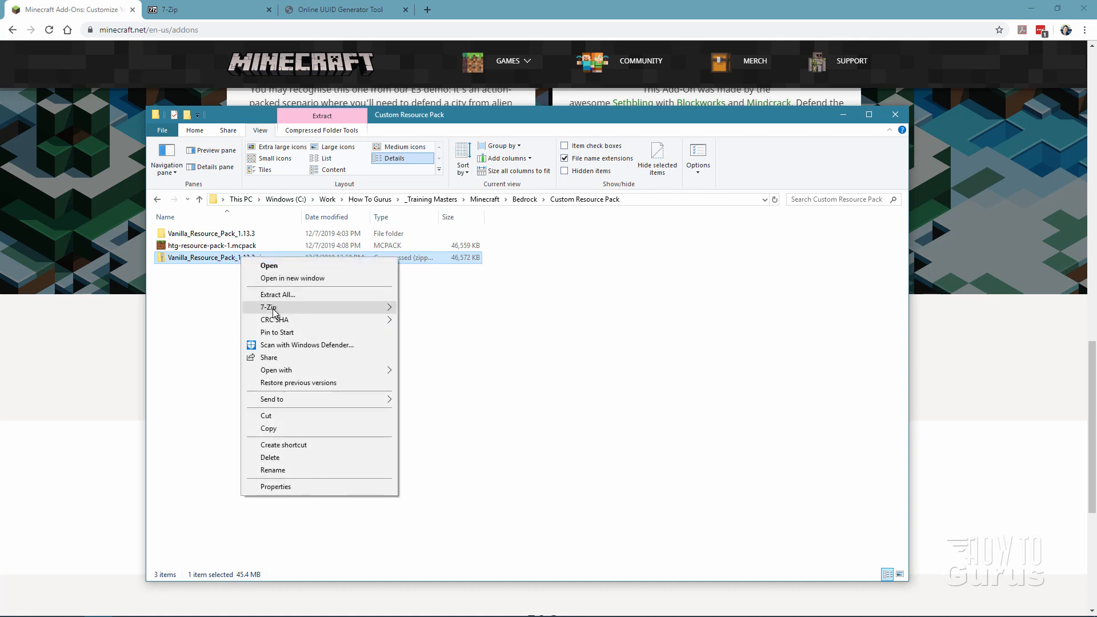
mouse_move(274, 311)
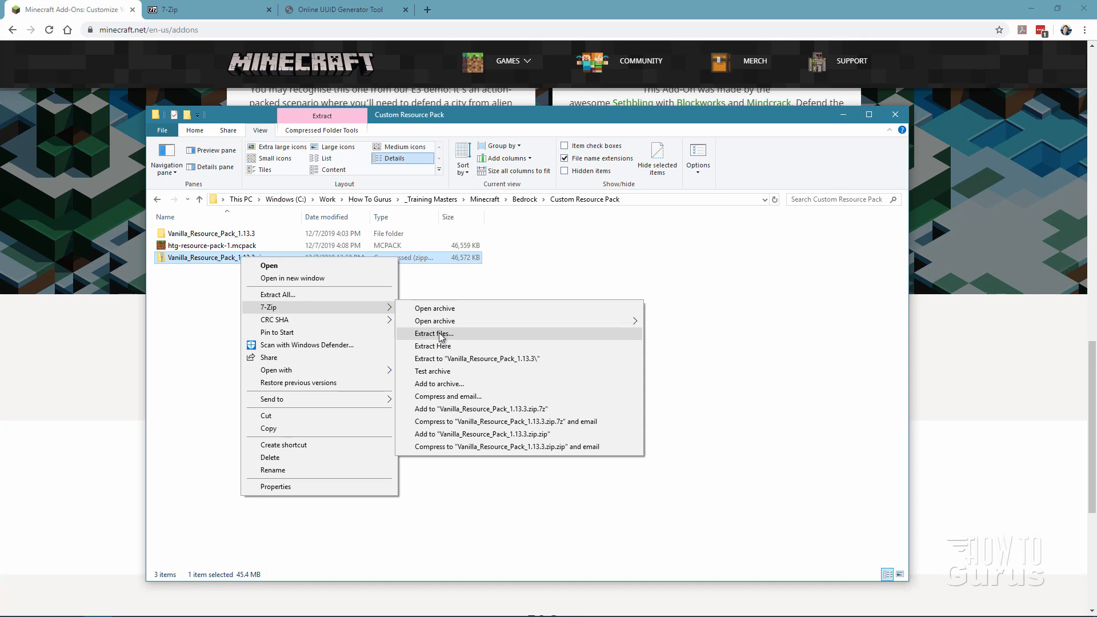
click(415, 336)
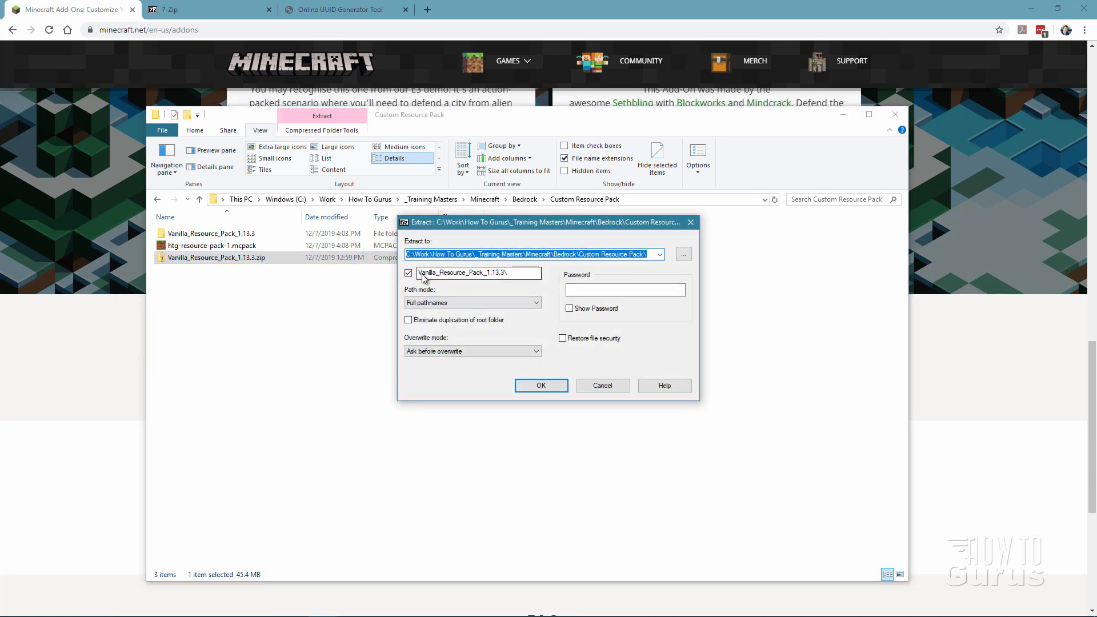
click(521, 278)
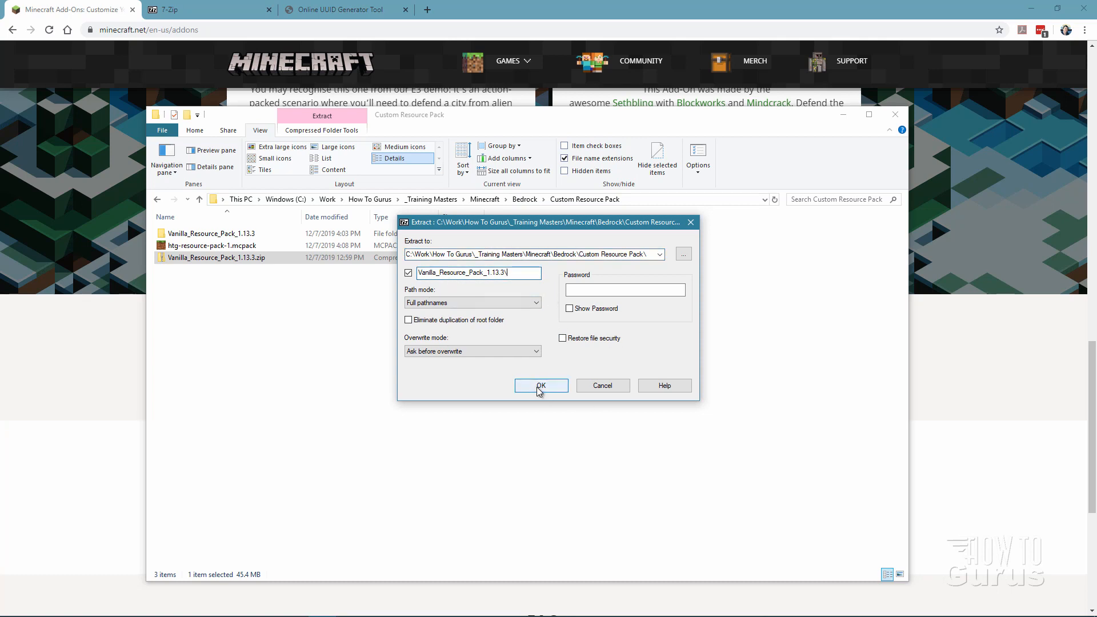
click(604, 388)
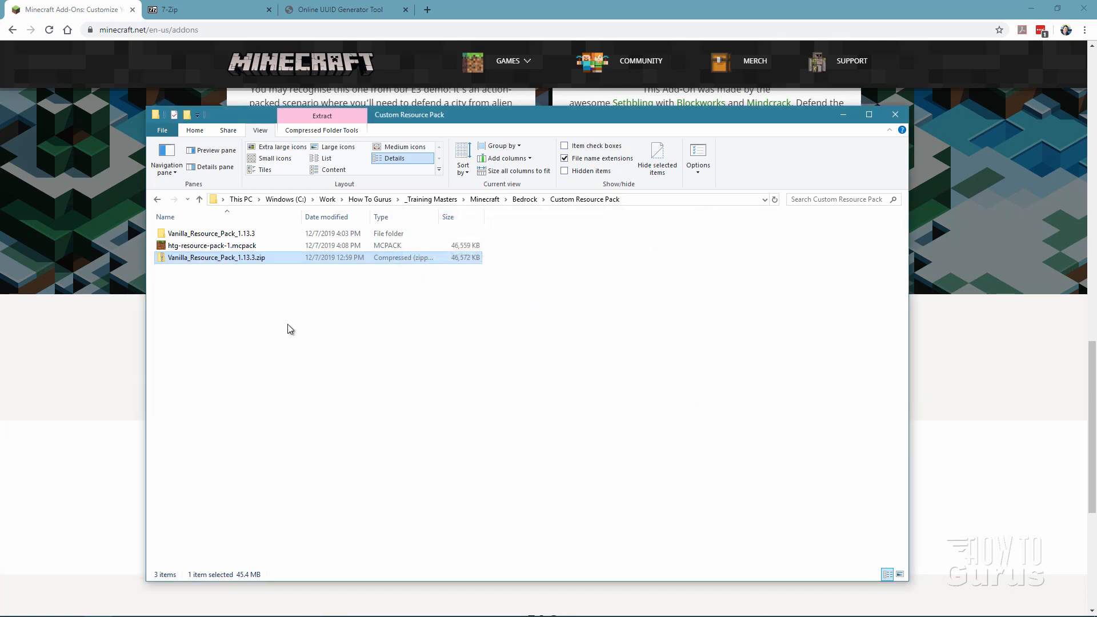
Step: Open the blocks folder within the textures folder of the extracted Vanilla_Resource_Pack_1.13.3
click(247, 236)
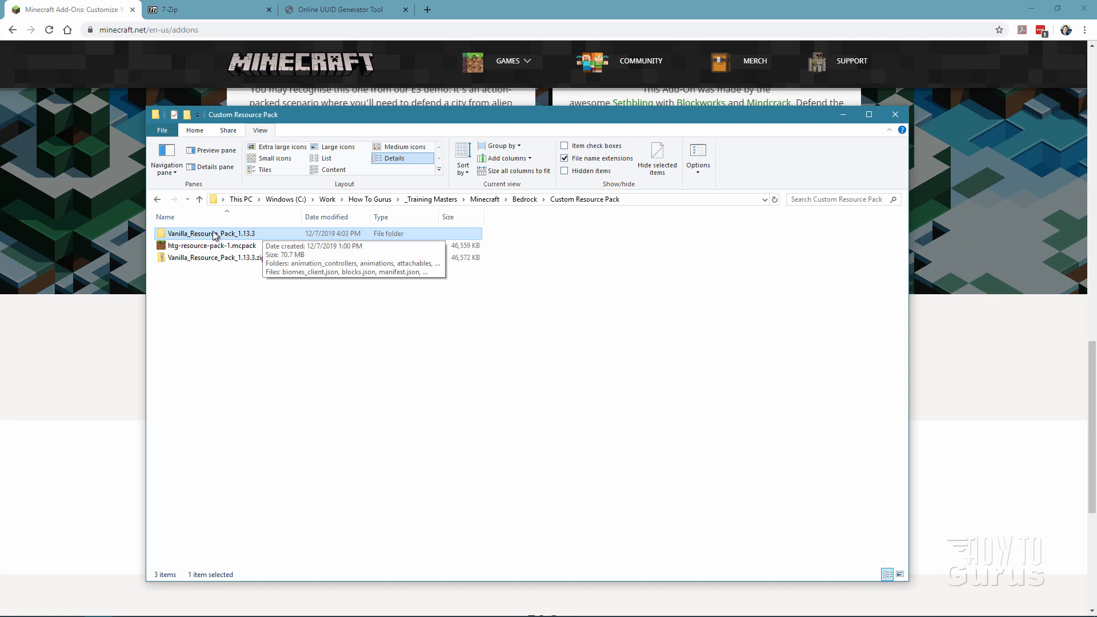
double_click(170, 234)
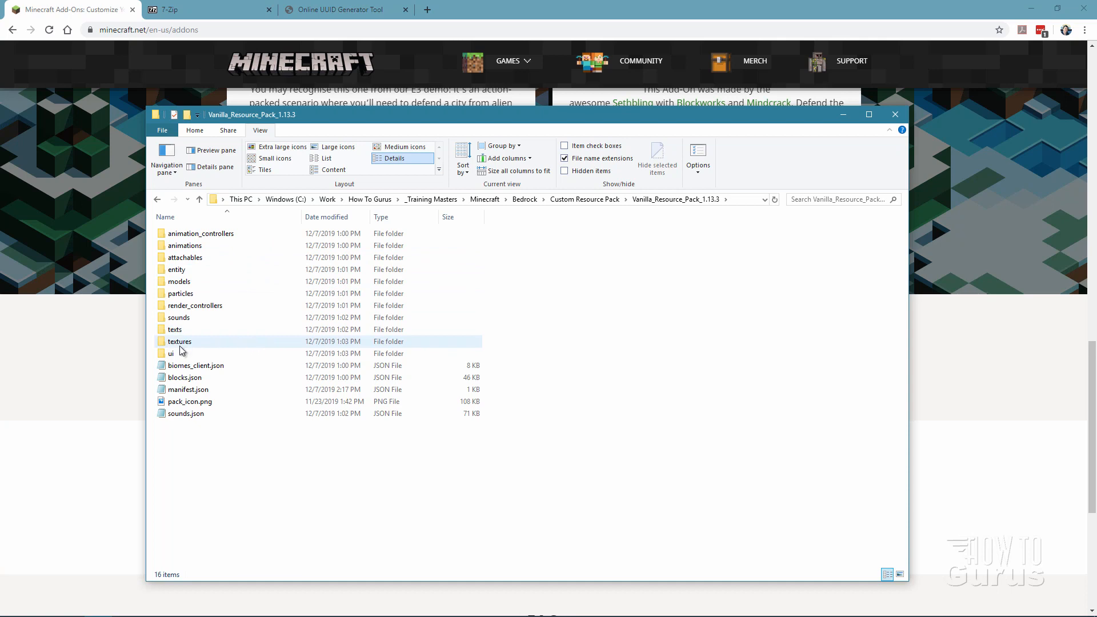
click(171, 345)
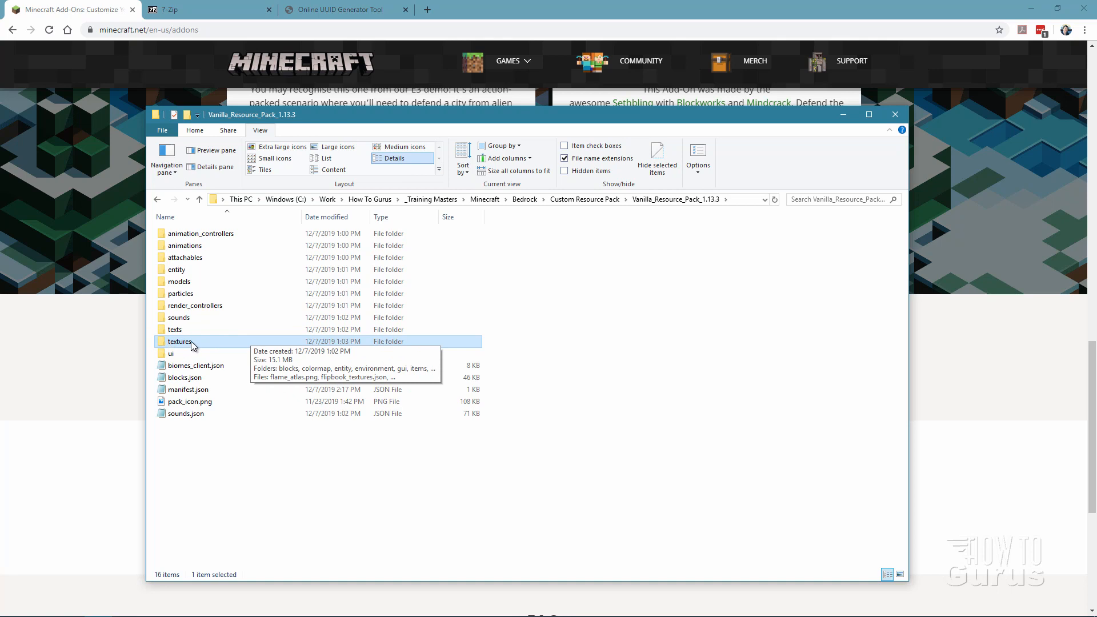
double_click(165, 344)
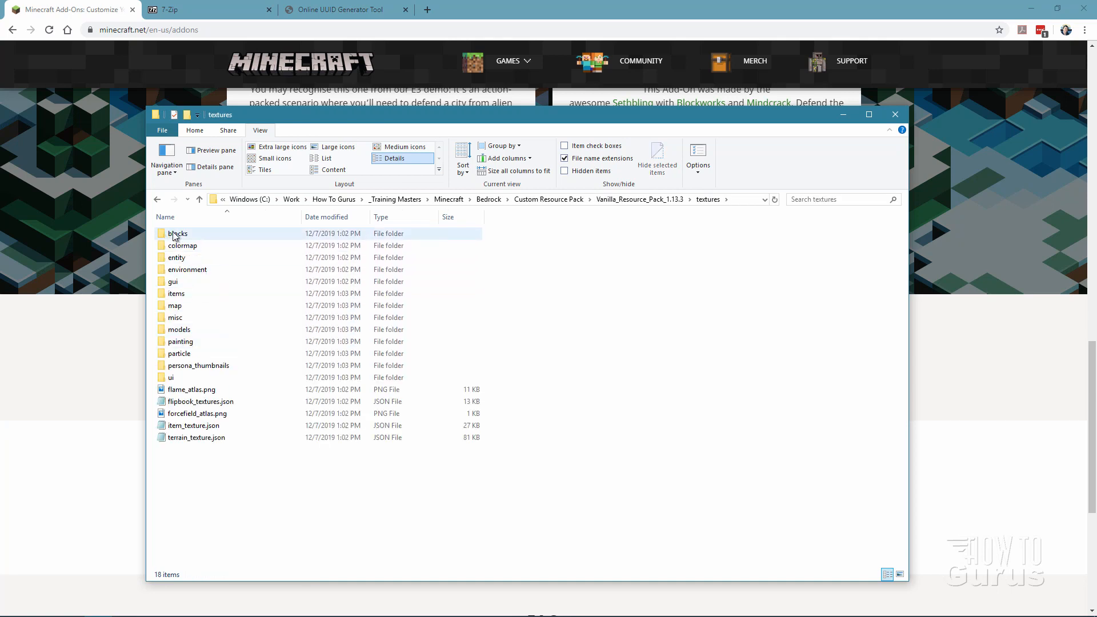
double_click(171, 234)
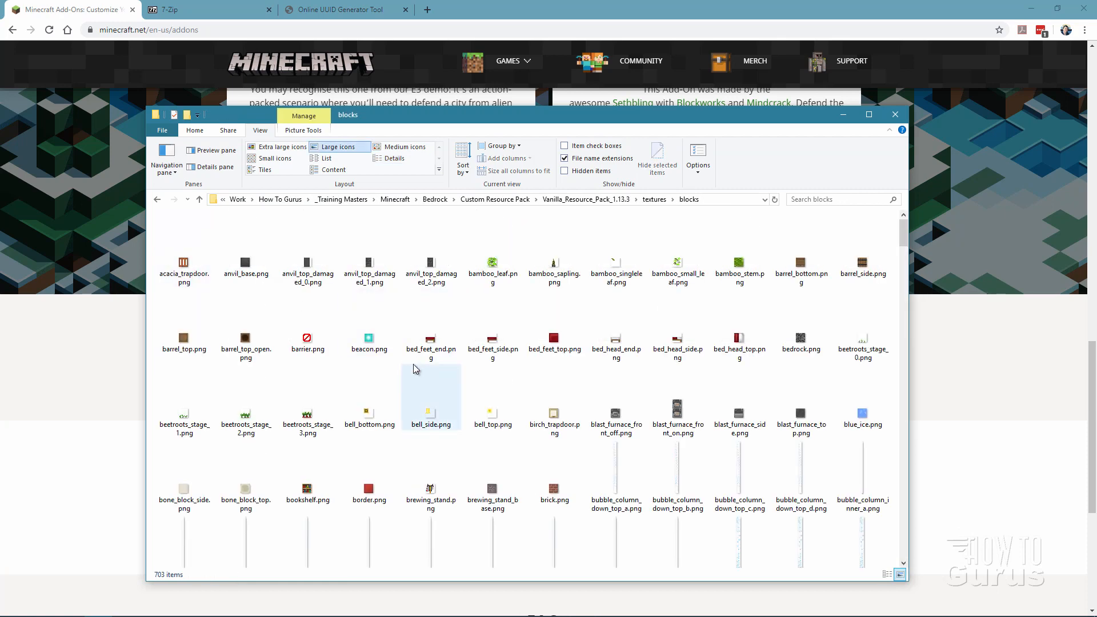
Step: Look through the block texture images in the blocks folder, and return to the start of the list
scroll(416, 369, down, 5)
scroll(415, 369, down, 15)
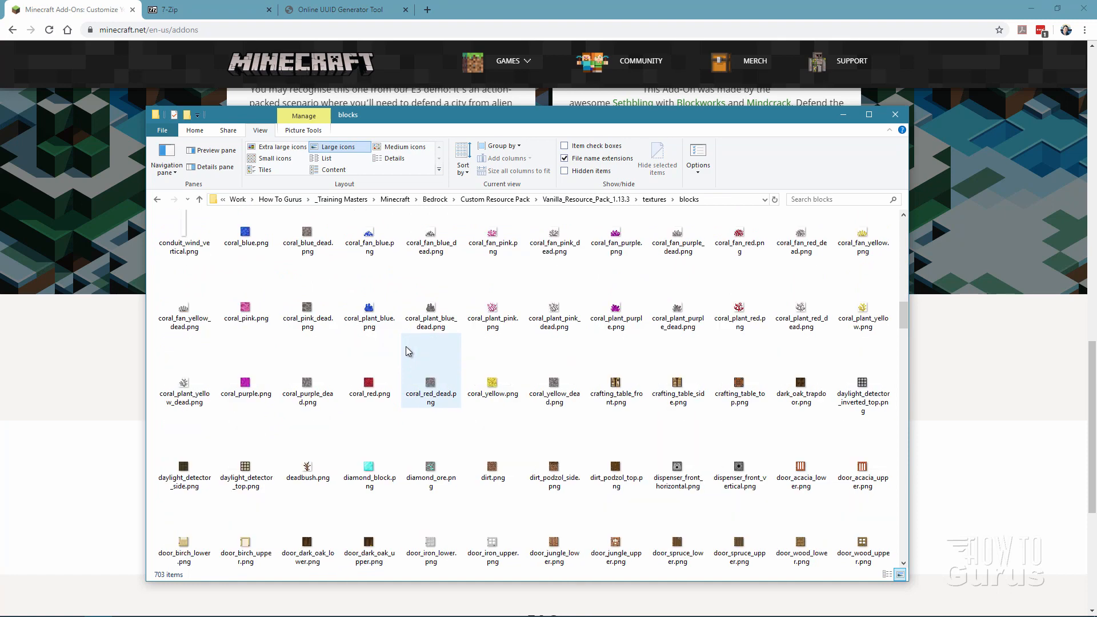
scroll(411, 349, down, 8)
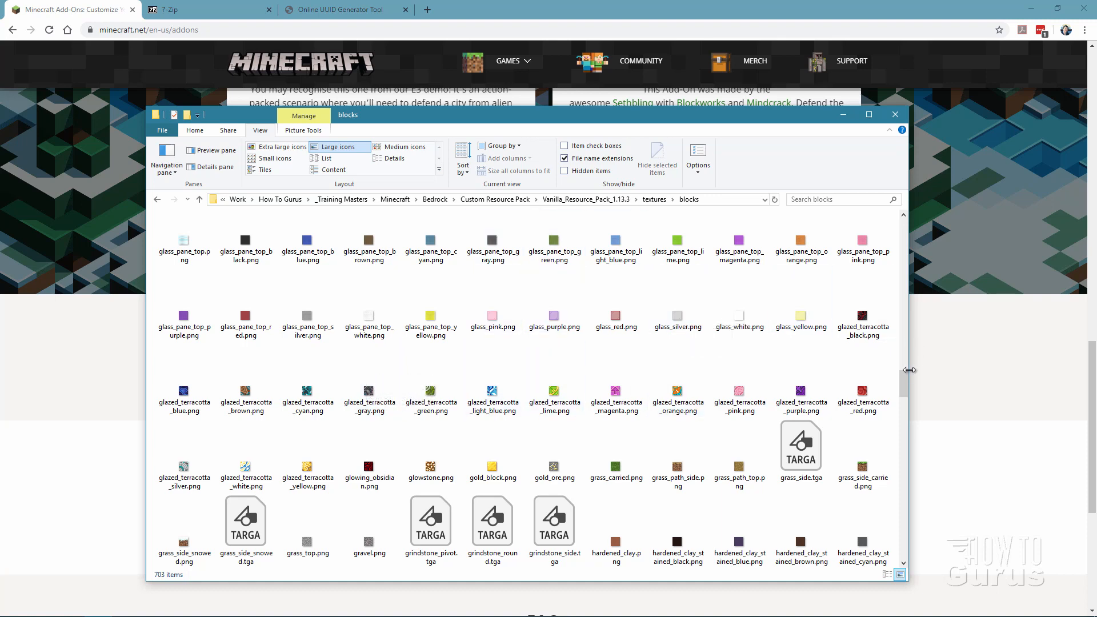
drag(903, 383, 894, 356)
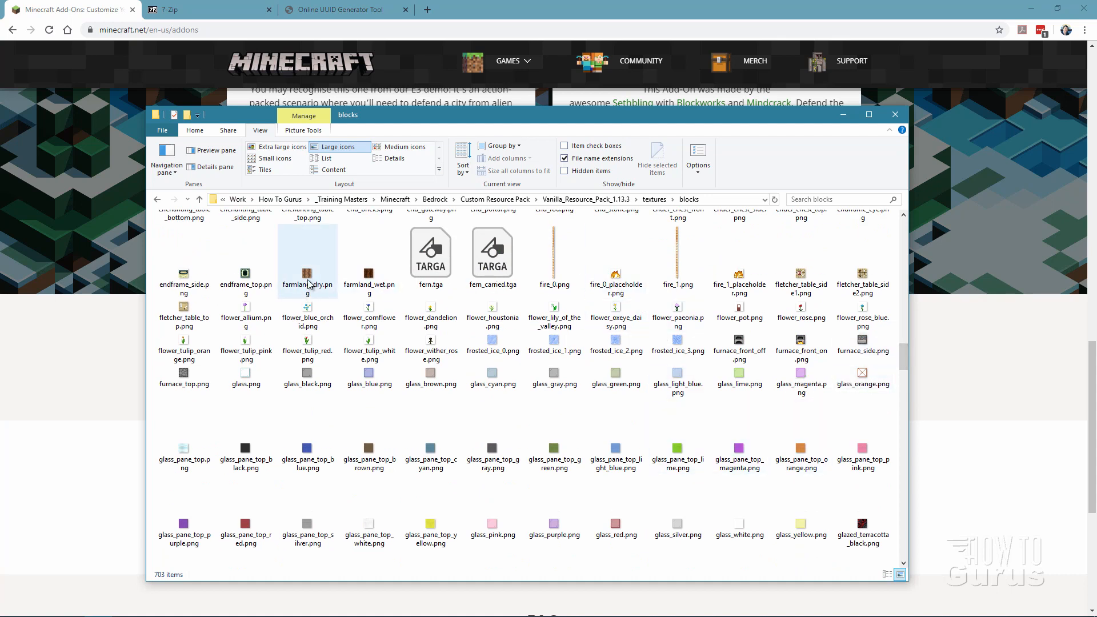
scroll(351, 345, up, 15)
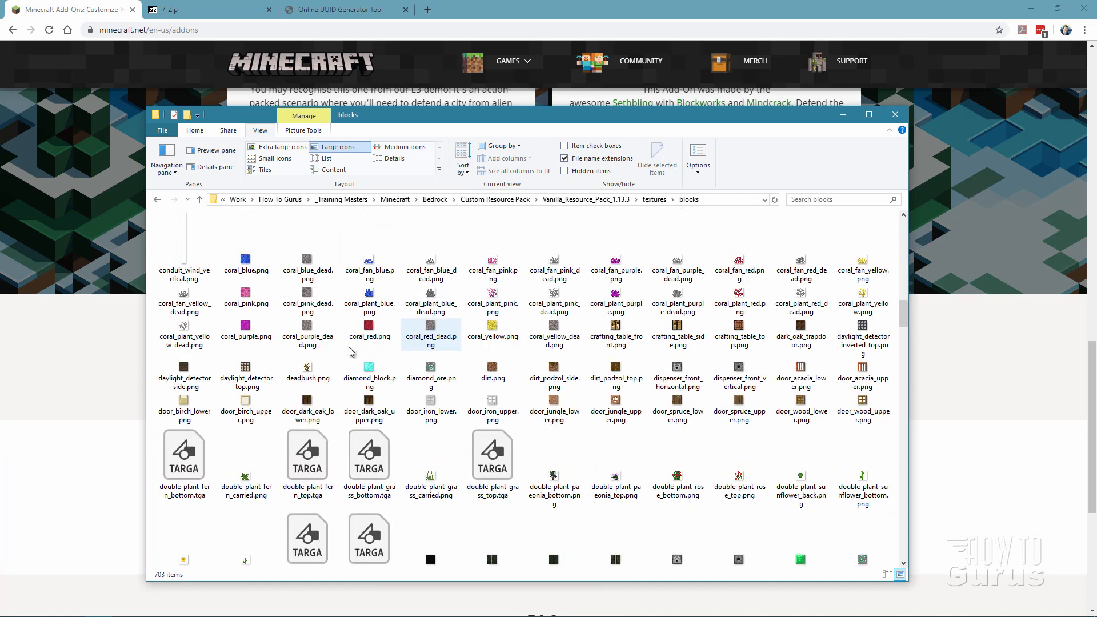
scroll(350, 351, up, 2)
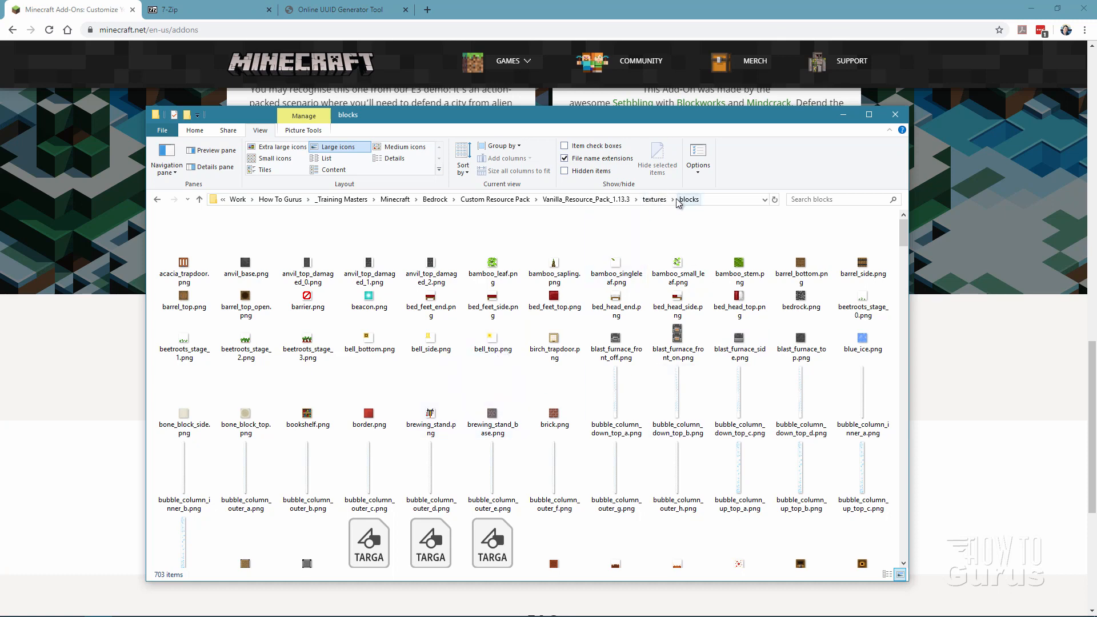
Step: Go back from the blocks folder through textures to the Vanilla_Resource_Pack_1.13.3 root folder
click(611, 203)
double_click(200, 342)
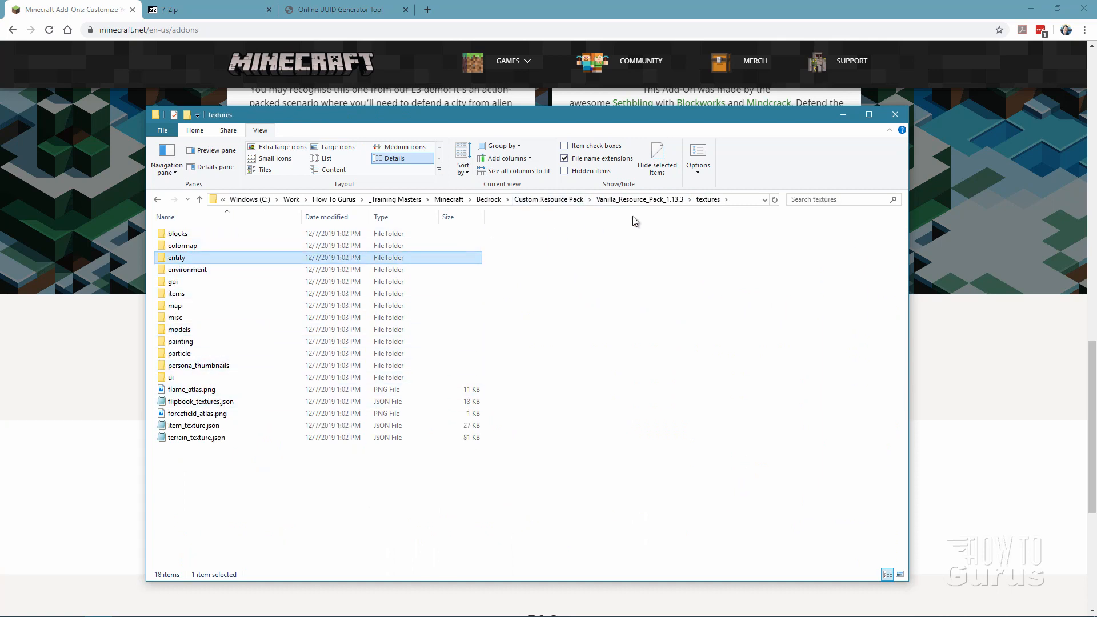
click(672, 200)
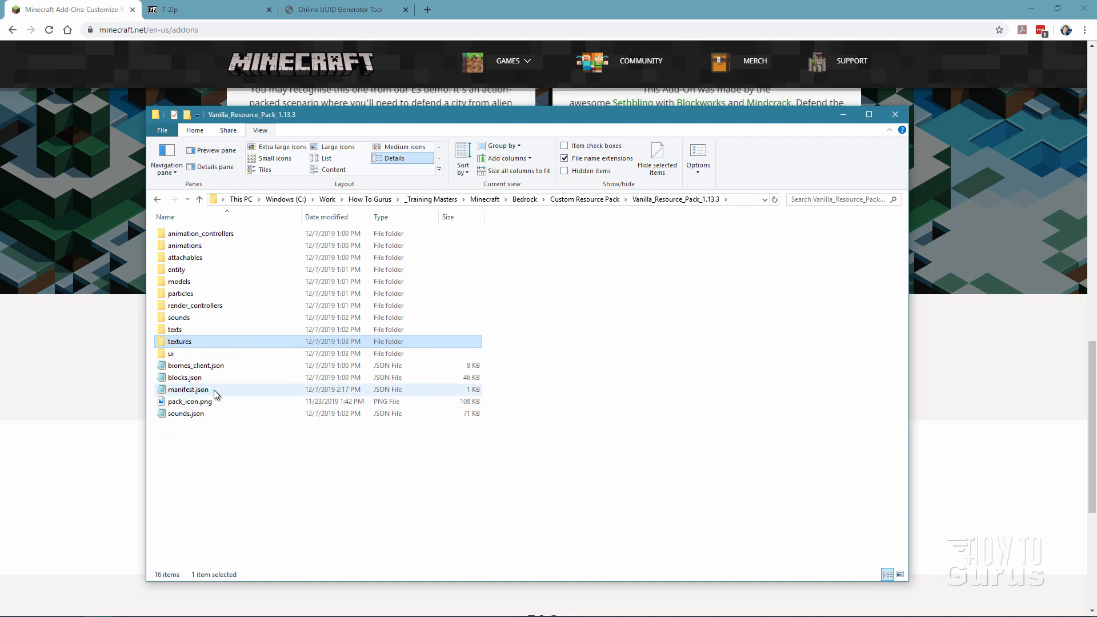
Step: Open manifest.json from the Vanilla_Resource_Pack_1.13.3 folder in Notepad, and reposition its window
click(165, 391)
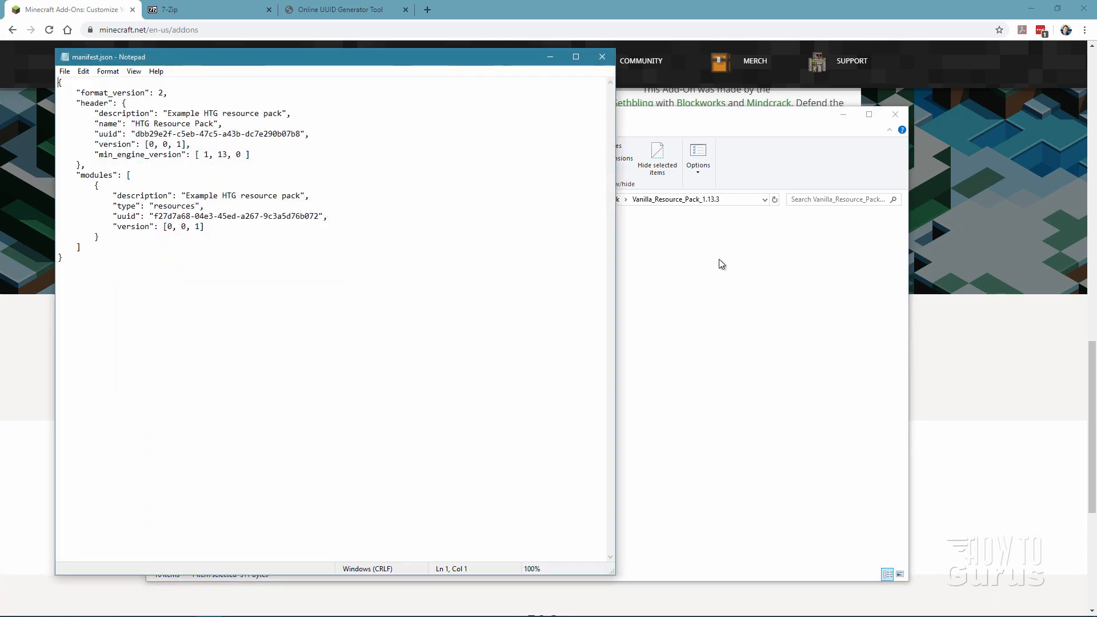
click(718, 261)
right_click(162, 390)
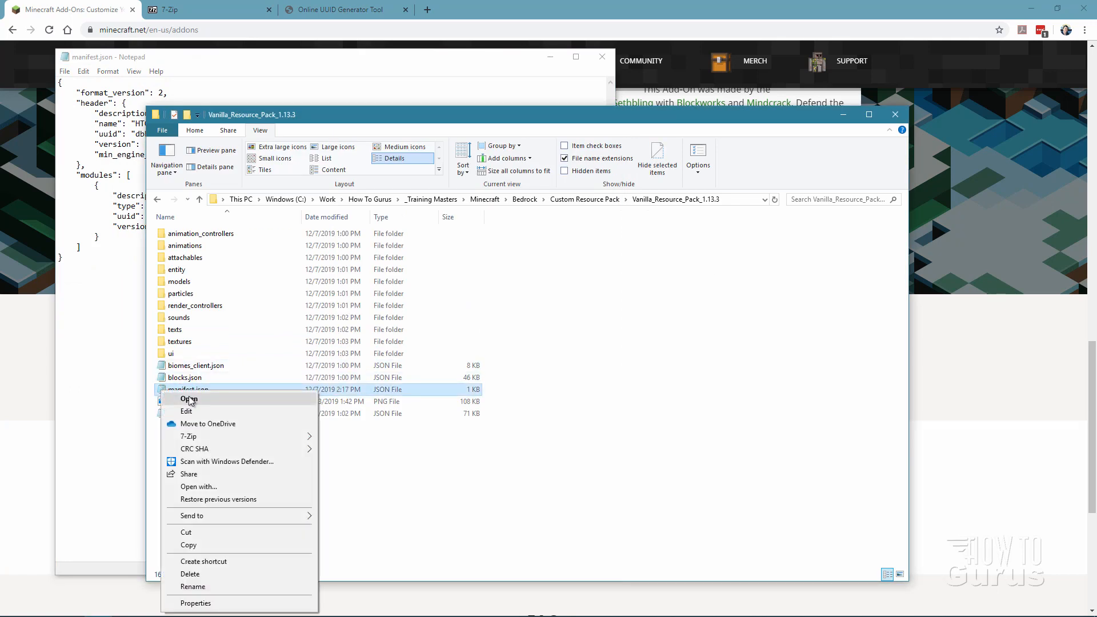
click(321, 454)
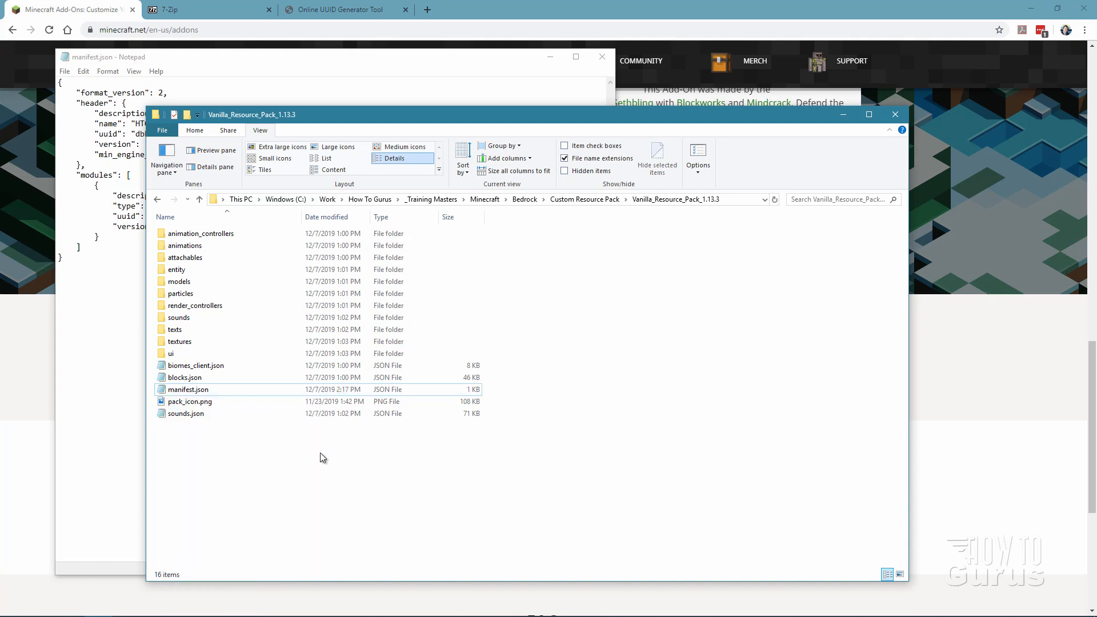
click(337, 67)
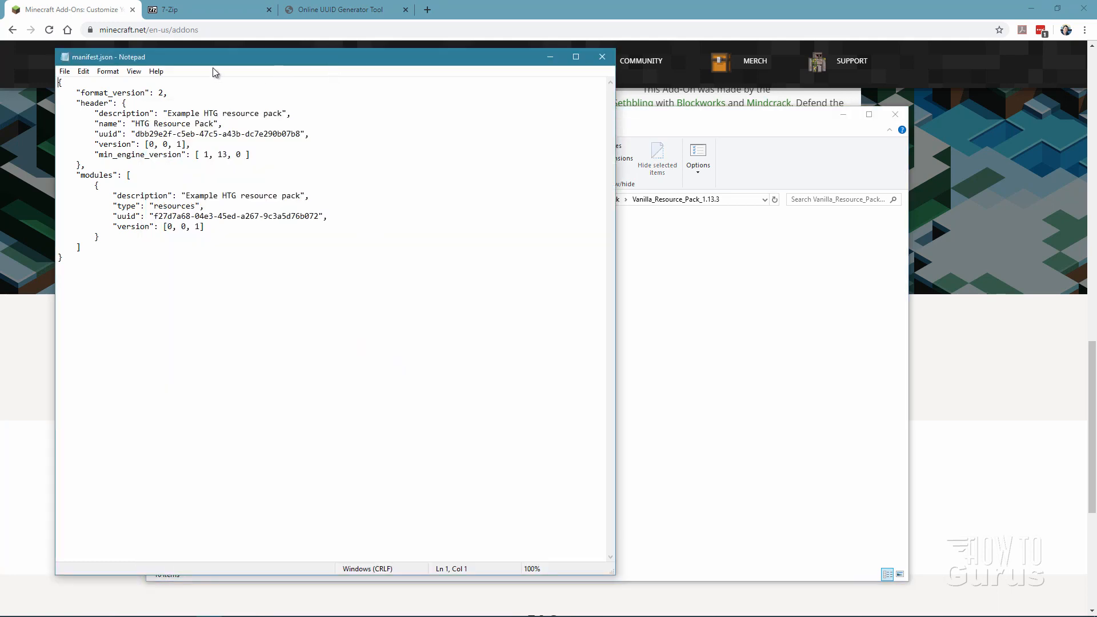
drag(213, 62, 204, 99)
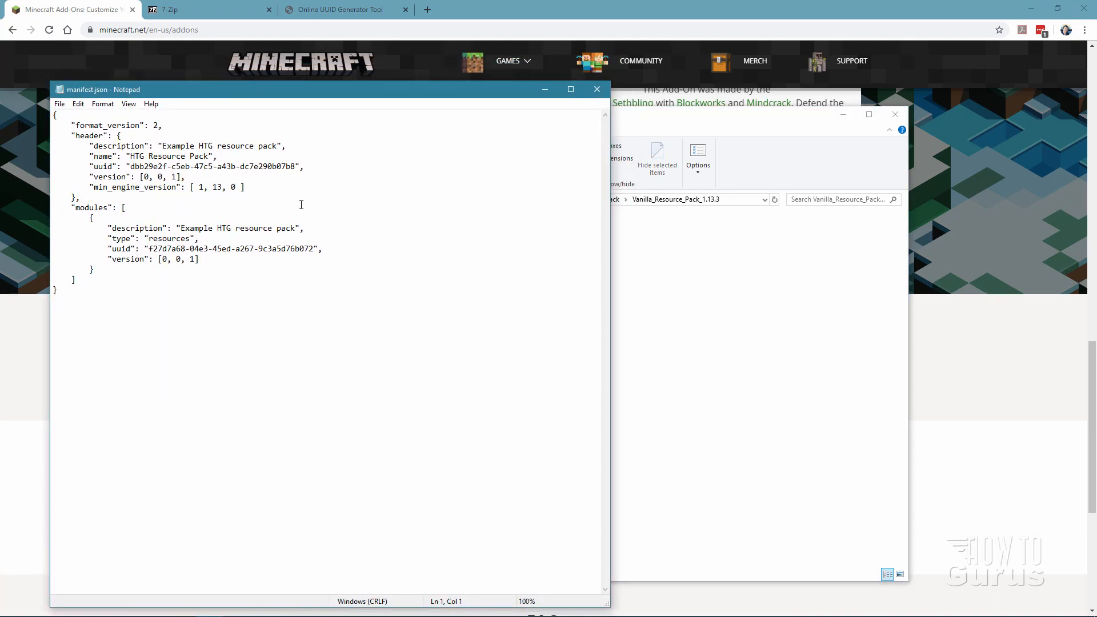
Step: Switch back to the resource pack folder, preview pack_icon.png in Photos, and close the preview
click(743, 126)
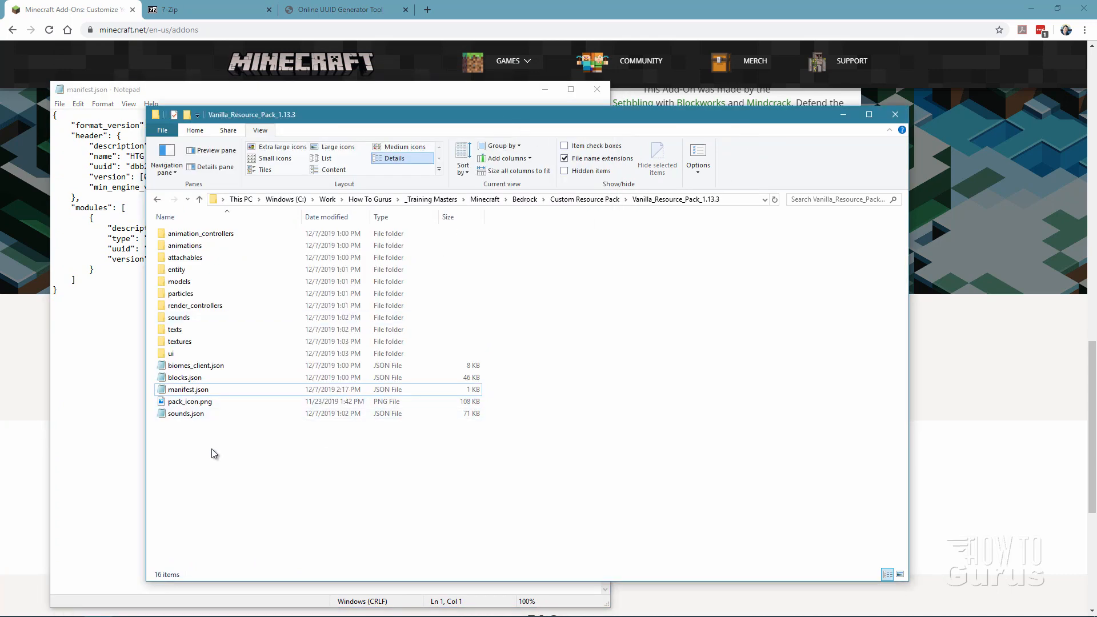
mouse_move(201, 408)
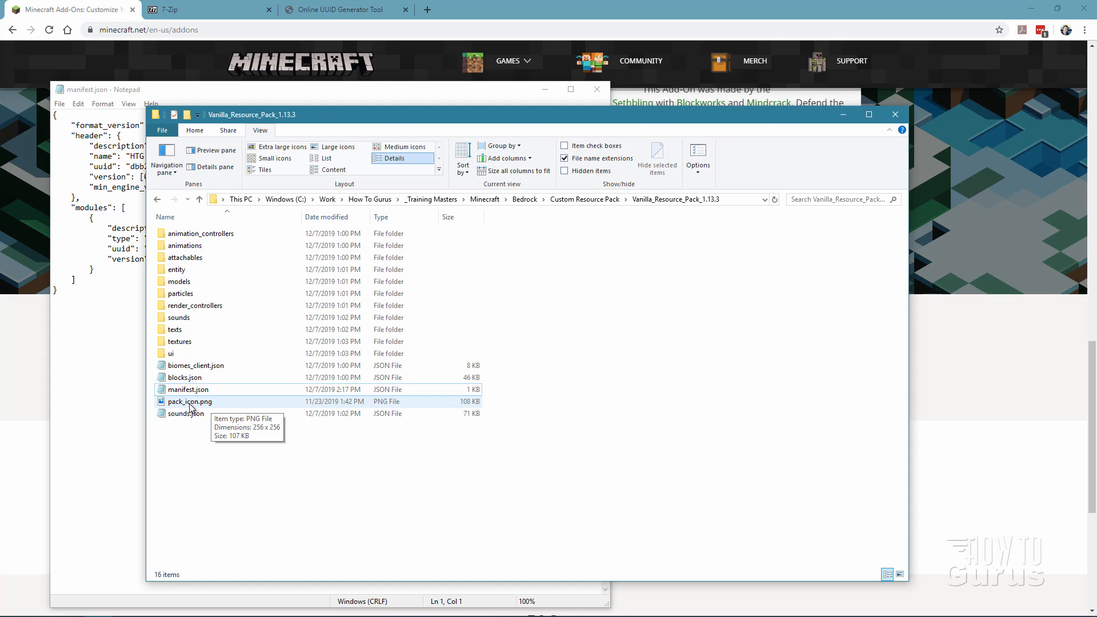
click(166, 404)
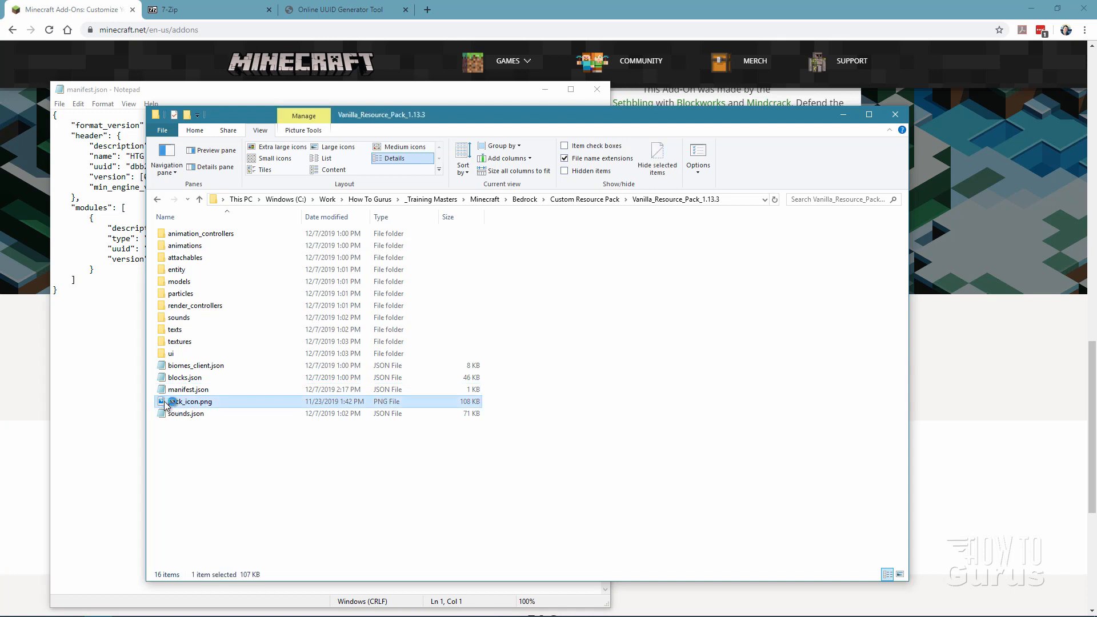
double_click(166, 404)
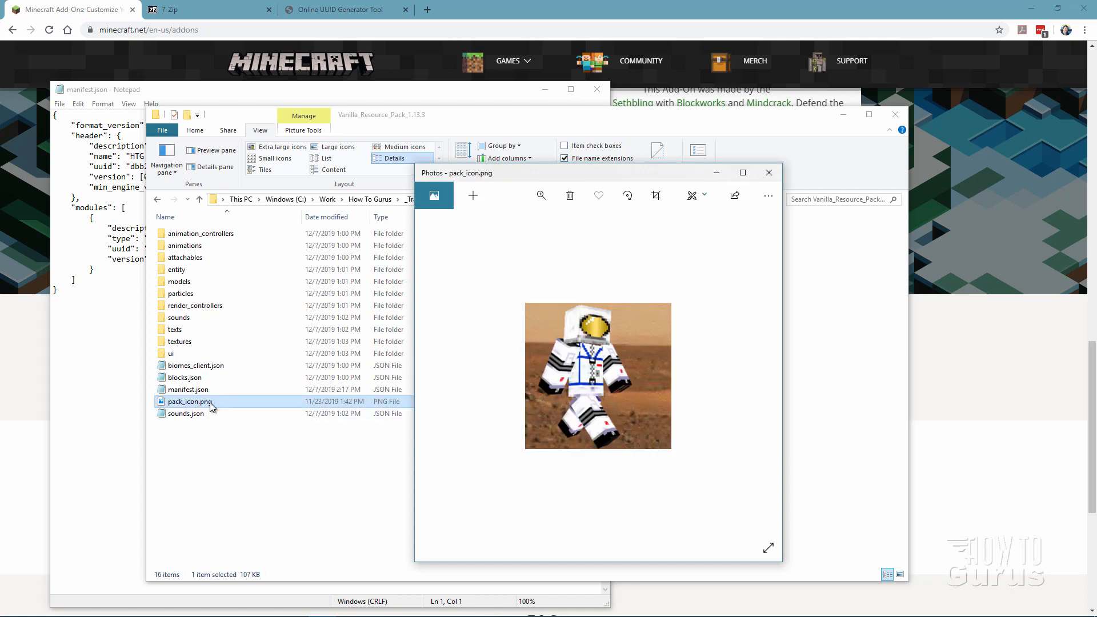
click(769, 173)
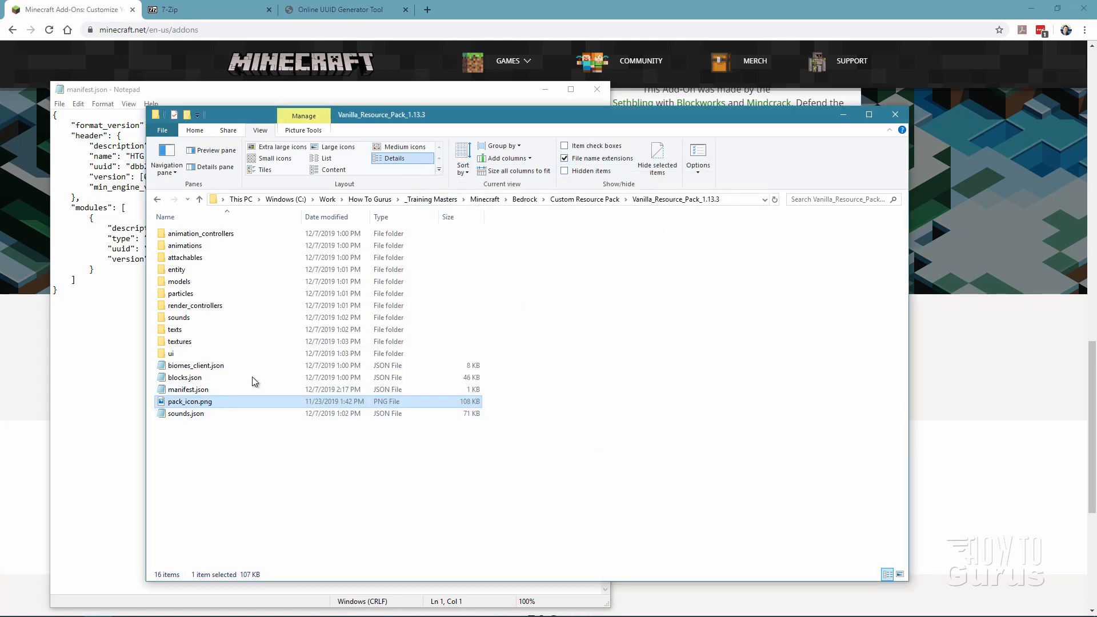
Step: Move the folder window clear of manifest.json, and examine the manifest's header and modules sections and the header description
drag(495, 118, 710, 116)
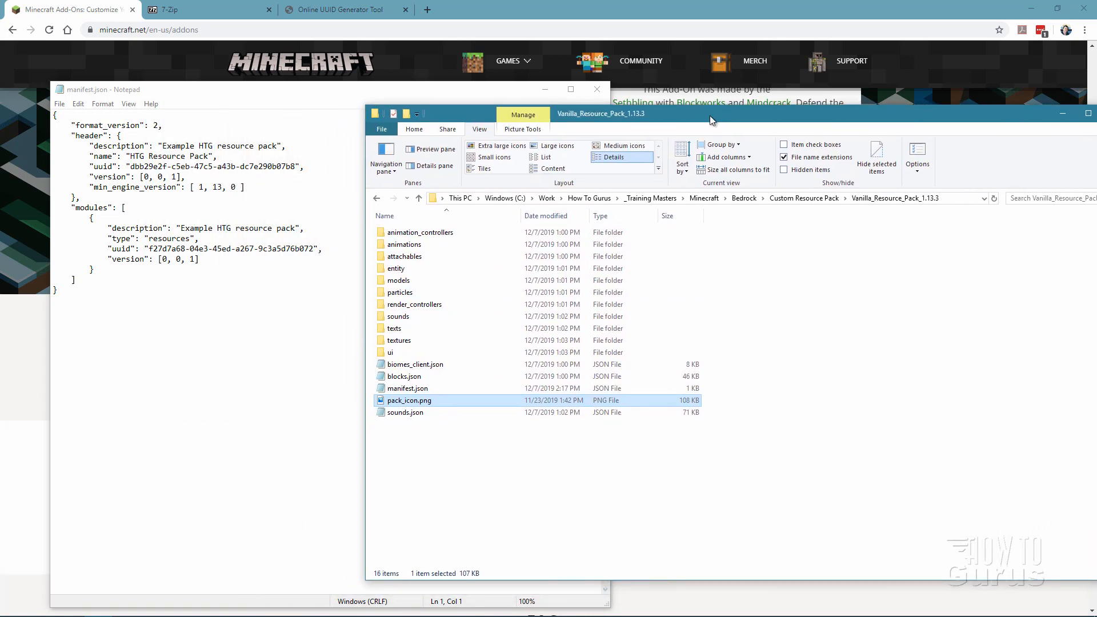
click(380, 391)
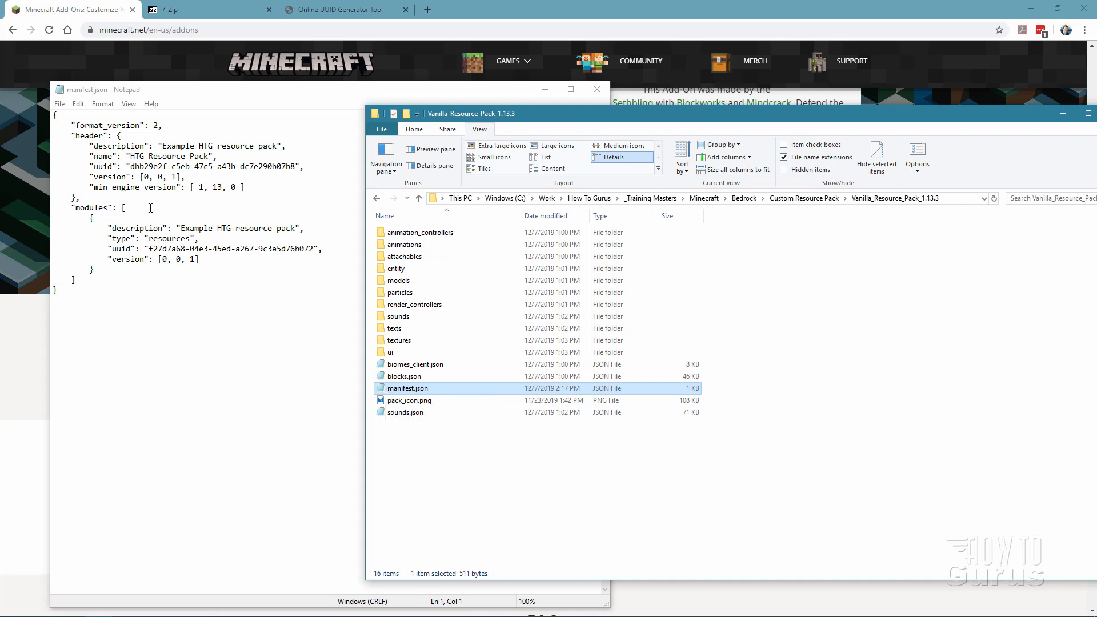
click(122, 135)
drag(122, 135, 72, 137)
key(End)
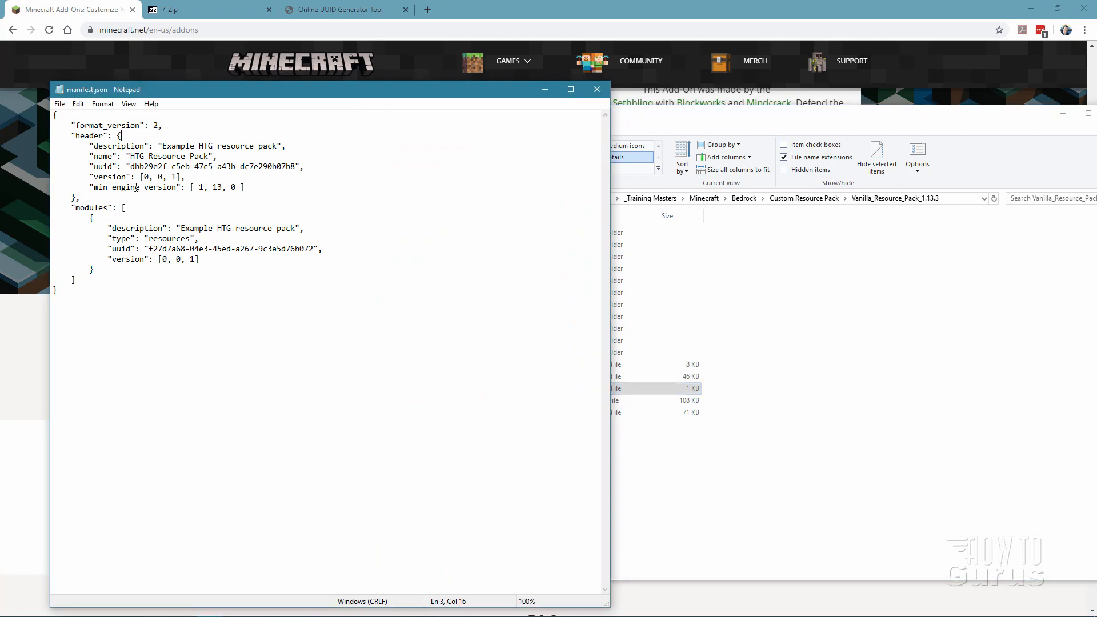
drag(138, 207, 72, 207)
key(End)
click(127, 147)
drag(278, 144, 162, 145)
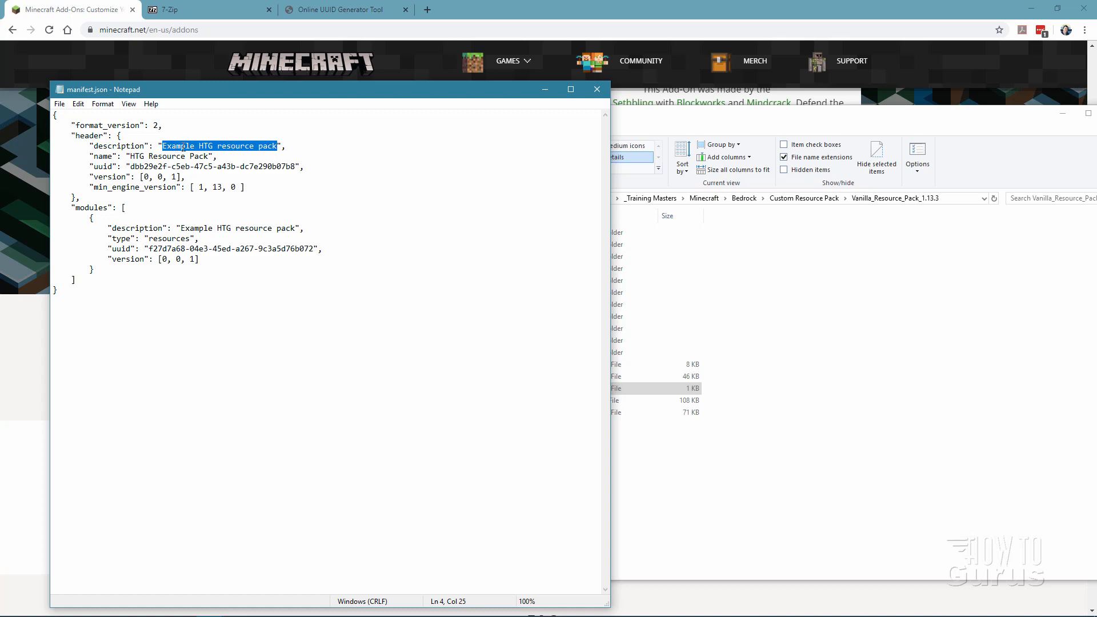
click(222, 143)
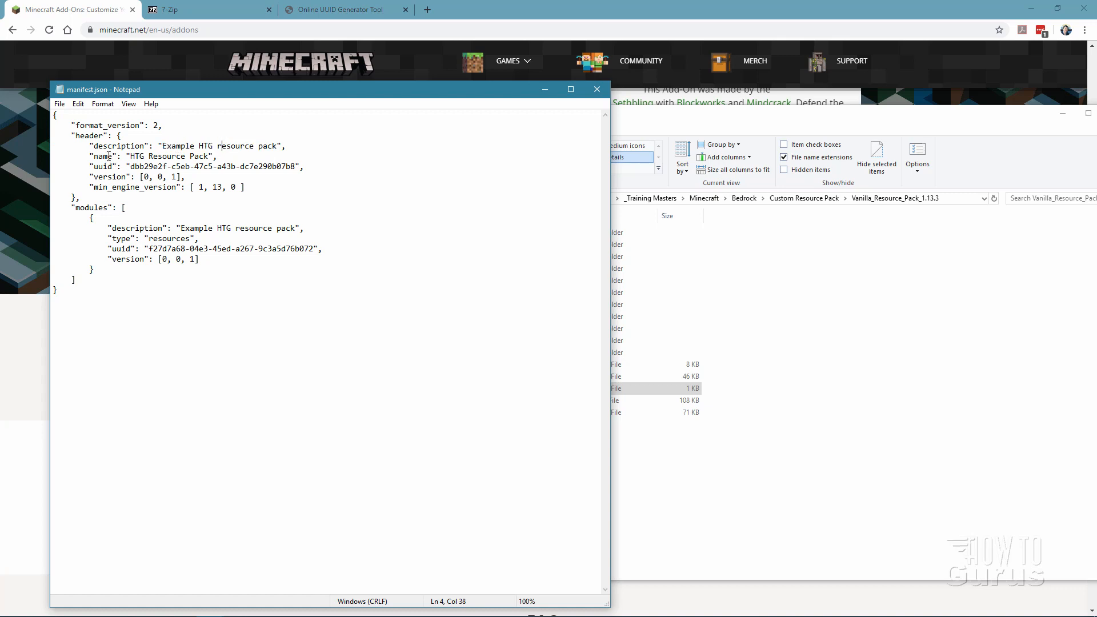
Step: Change the pack name in the header of manifest.json to HTG Resource Pack 2
drag(208, 157, 131, 157)
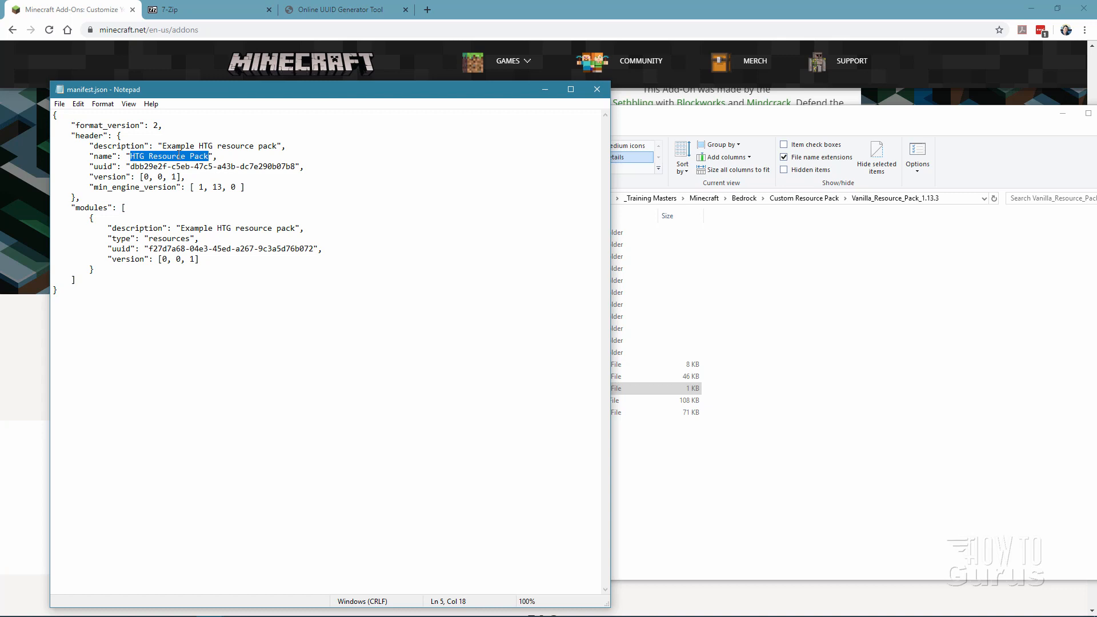
key(Right)
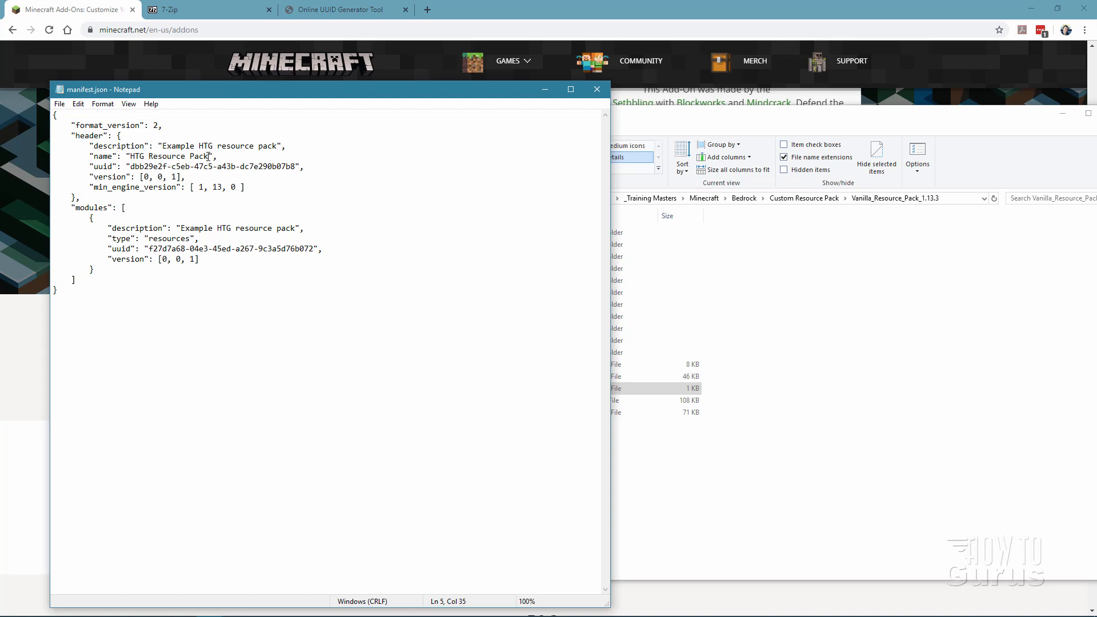
text(2)
Step: Examine the header uuid and the module description in manifest.json
drag(112, 166, 294, 165)
click(288, 167)
drag(181, 228, 296, 227)
click(306, 233)
Step: Generate a new version 4 UUID in the Online UUID Generator, and paste it over the header uuid in manifest.json
click(343, 11)
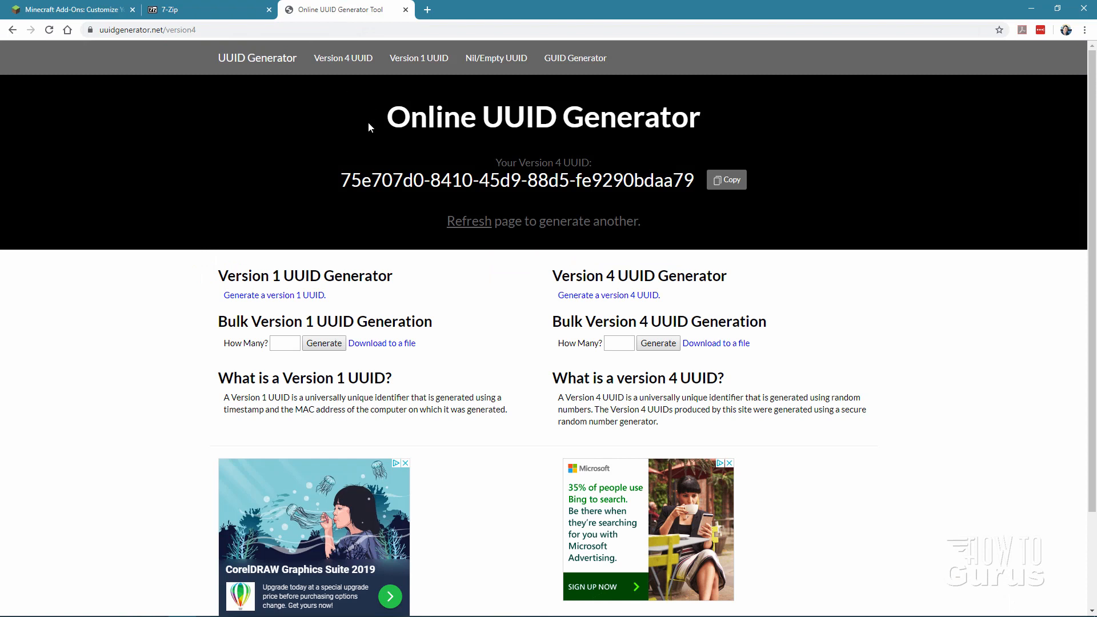
click(47, 32)
click(721, 182)
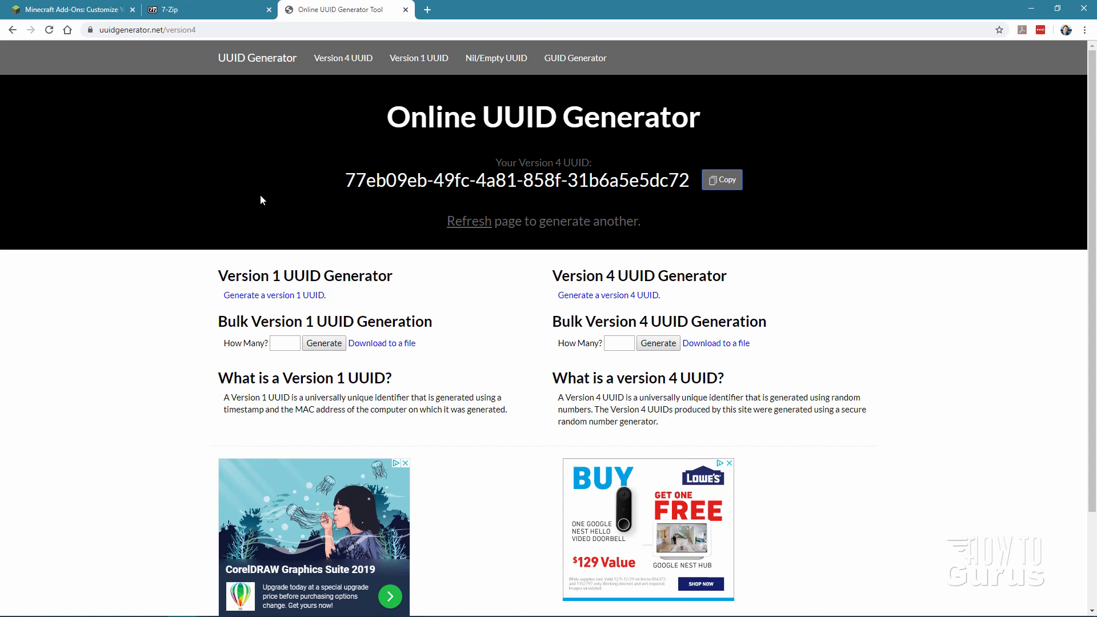
key(alt+Tab)
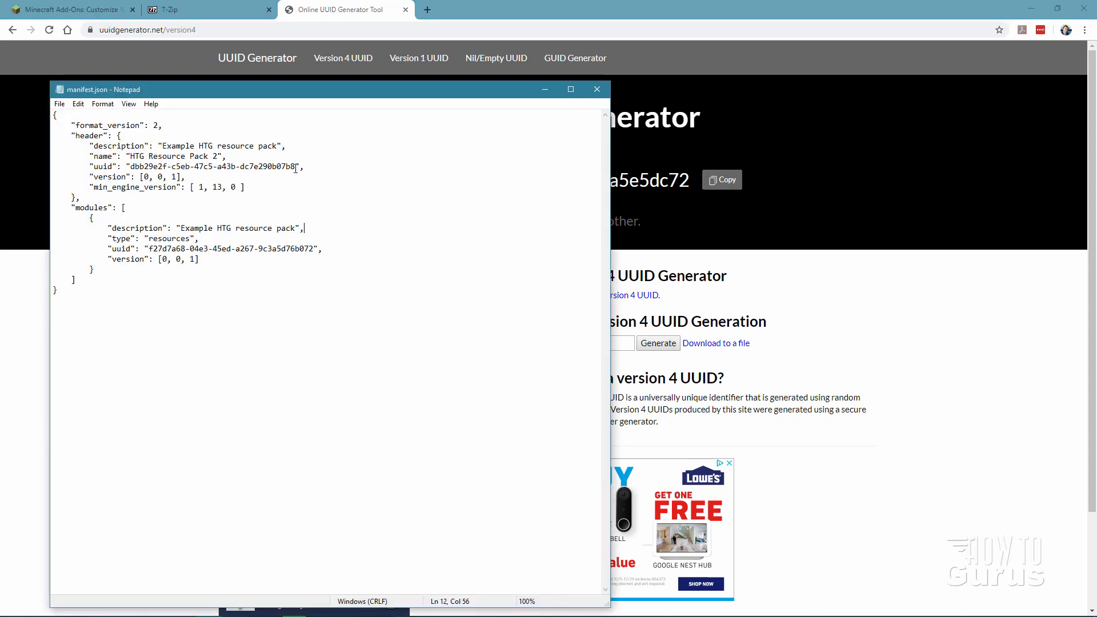
drag(295, 167, 131, 167)
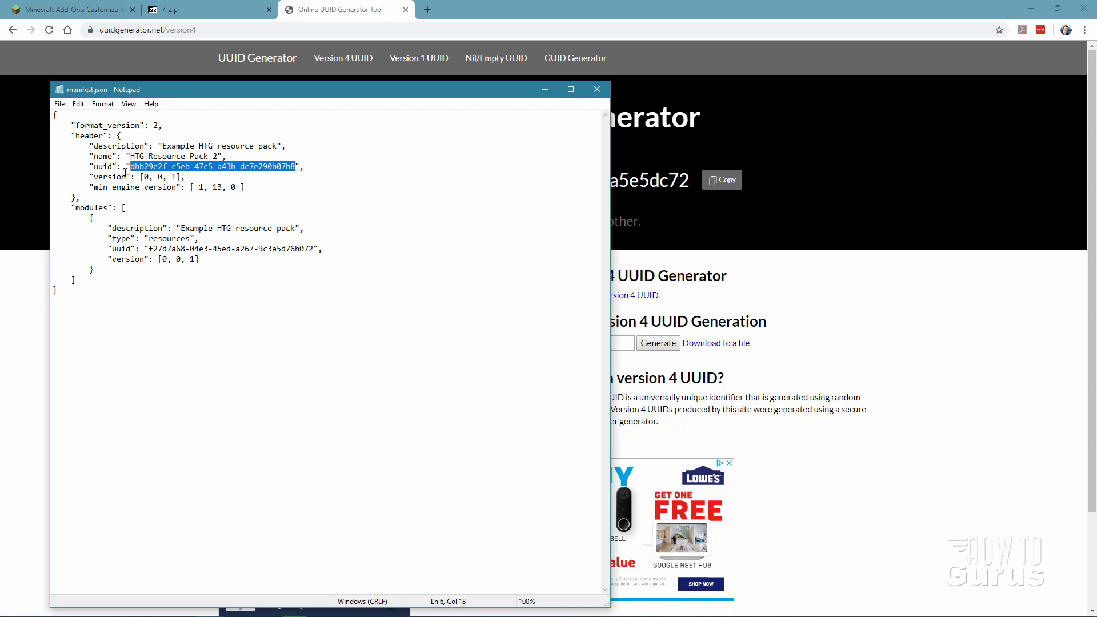
right_click(216, 166)
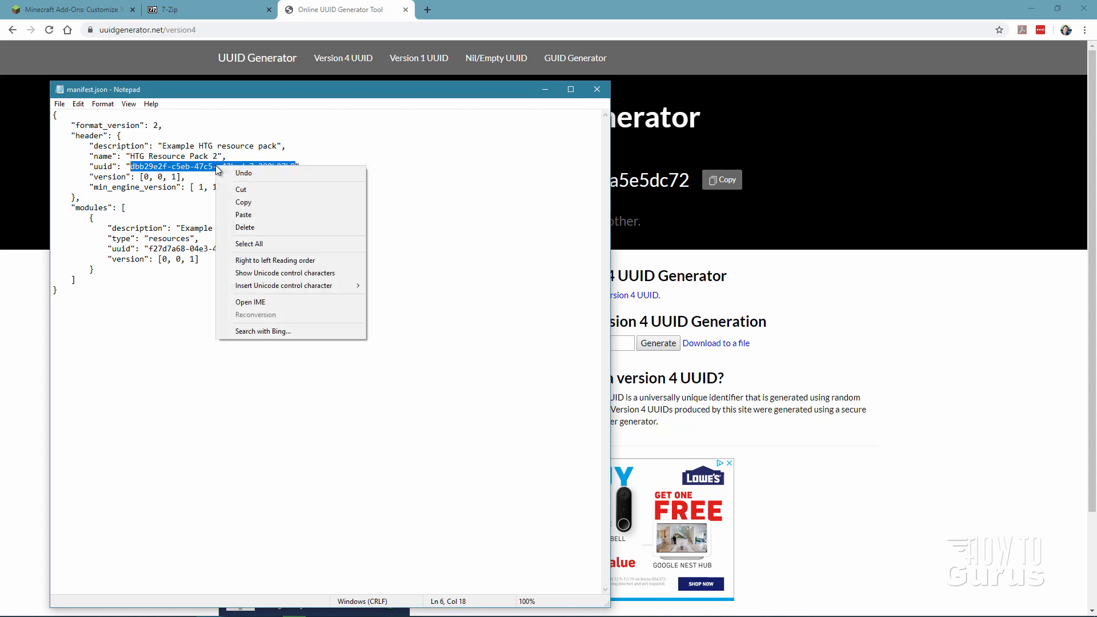
click(243, 216)
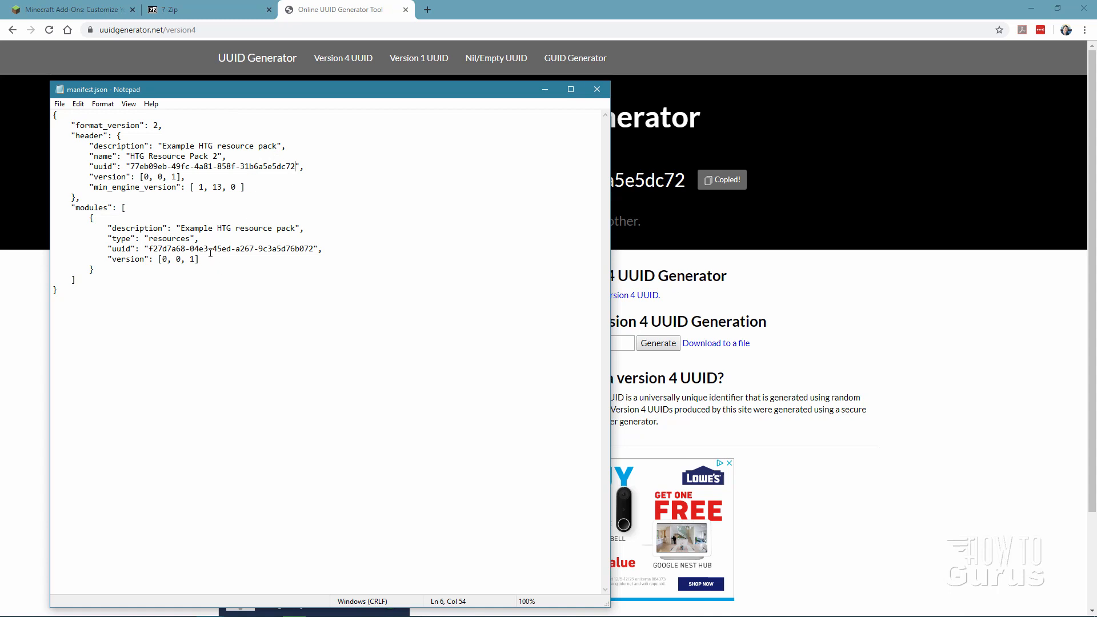
Step: Generate another version 4 UUID in the Online UUID Generator, and paste it over the module uuid in manifest.json
click(314, 249)
drag(314, 249, 148, 249)
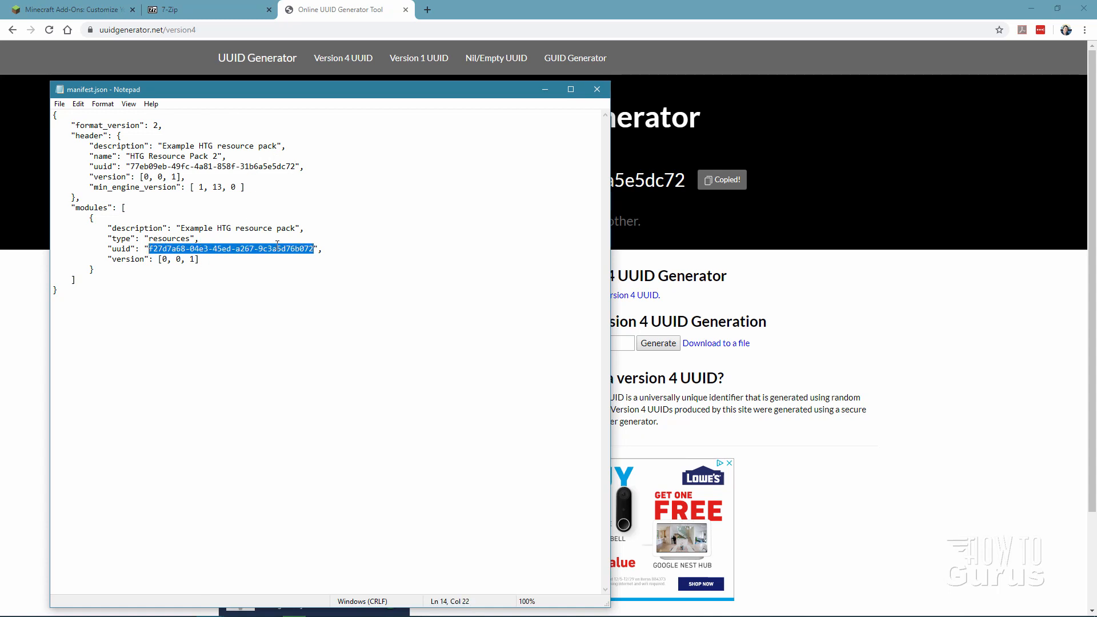
click(334, 10)
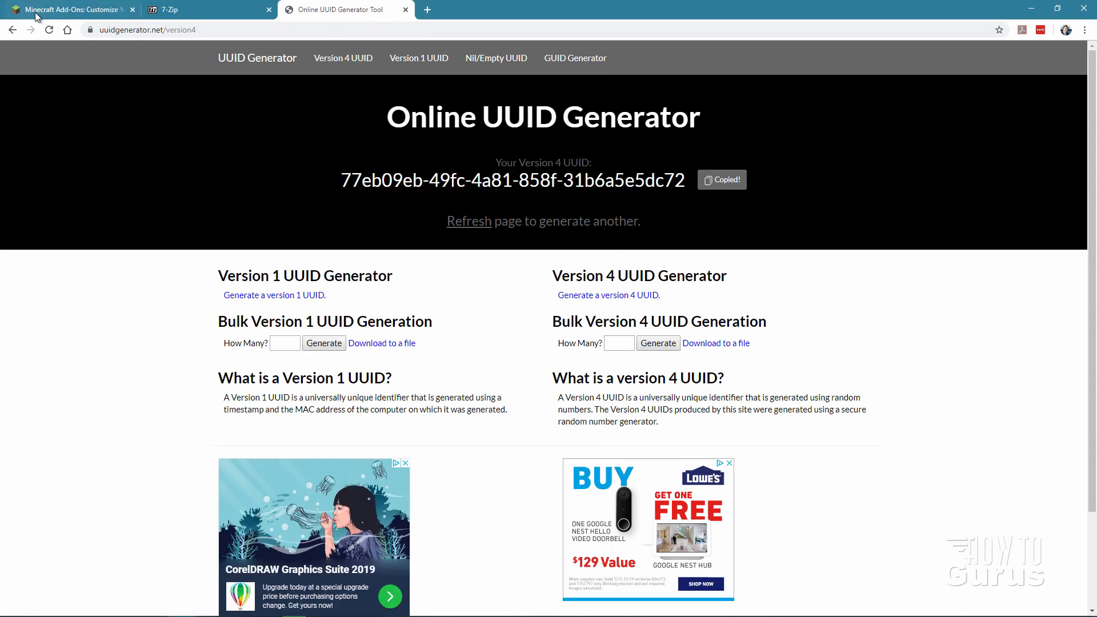
click(50, 31)
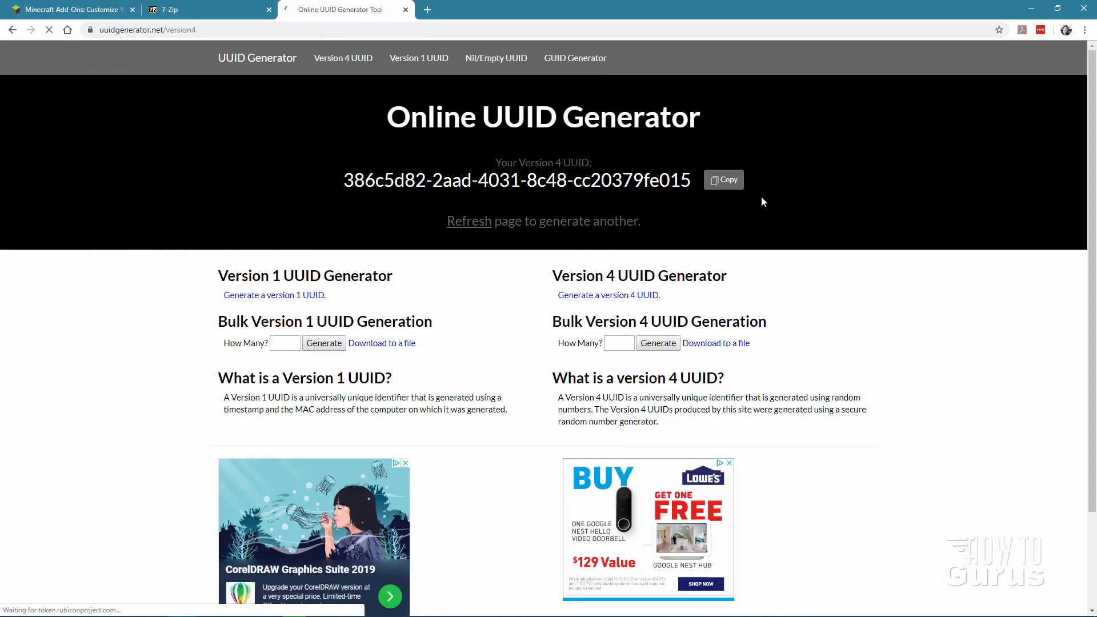
click(734, 182)
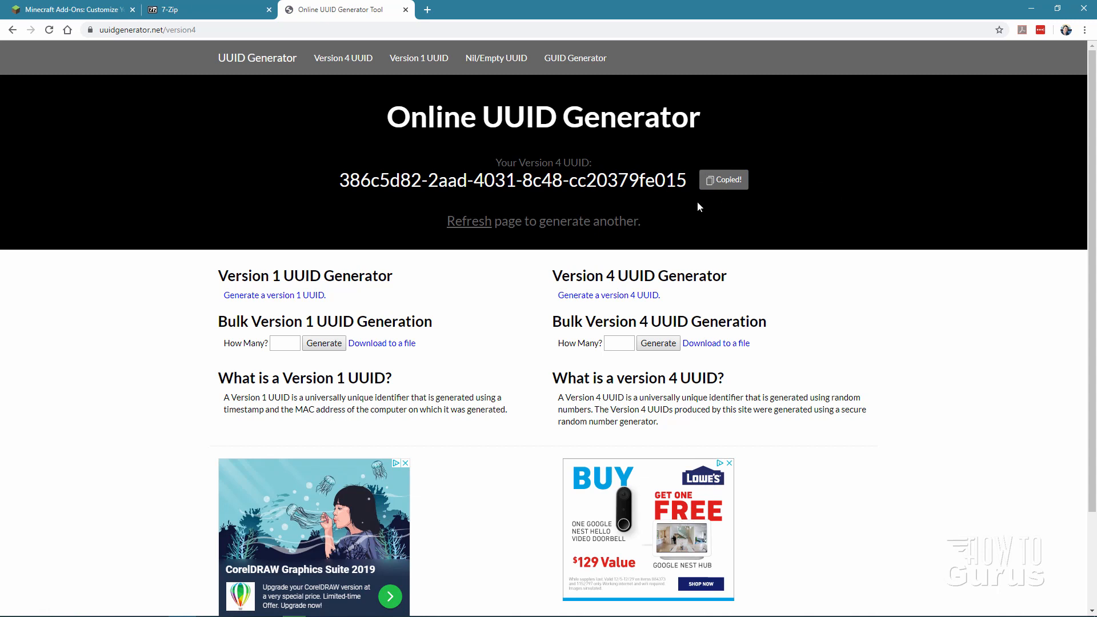
key(alt+Tab)
right_click(249, 251)
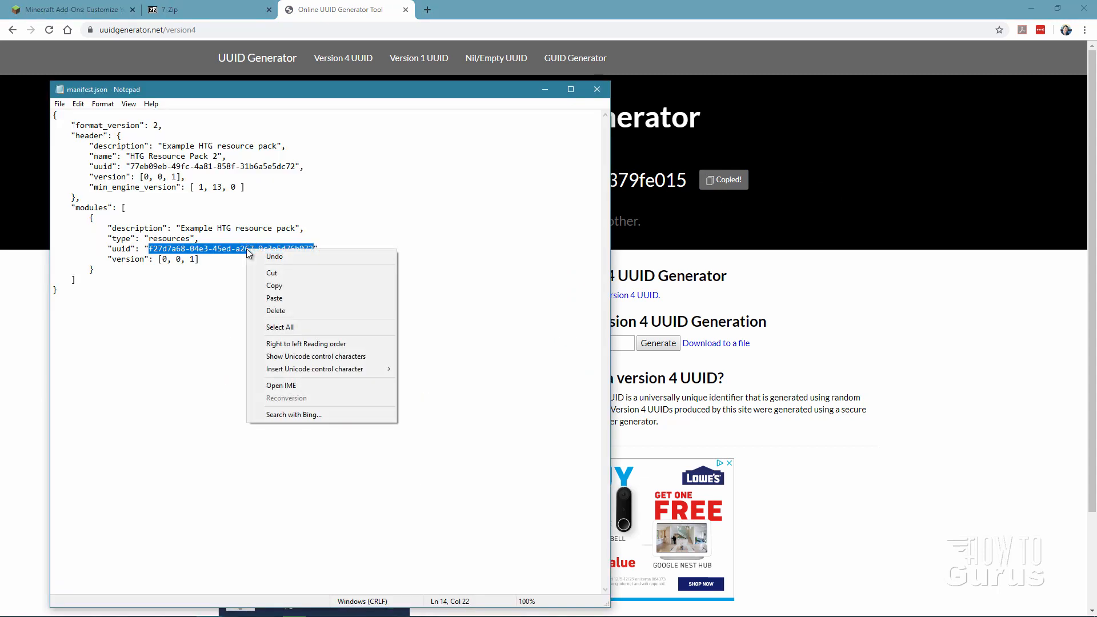
click(274, 297)
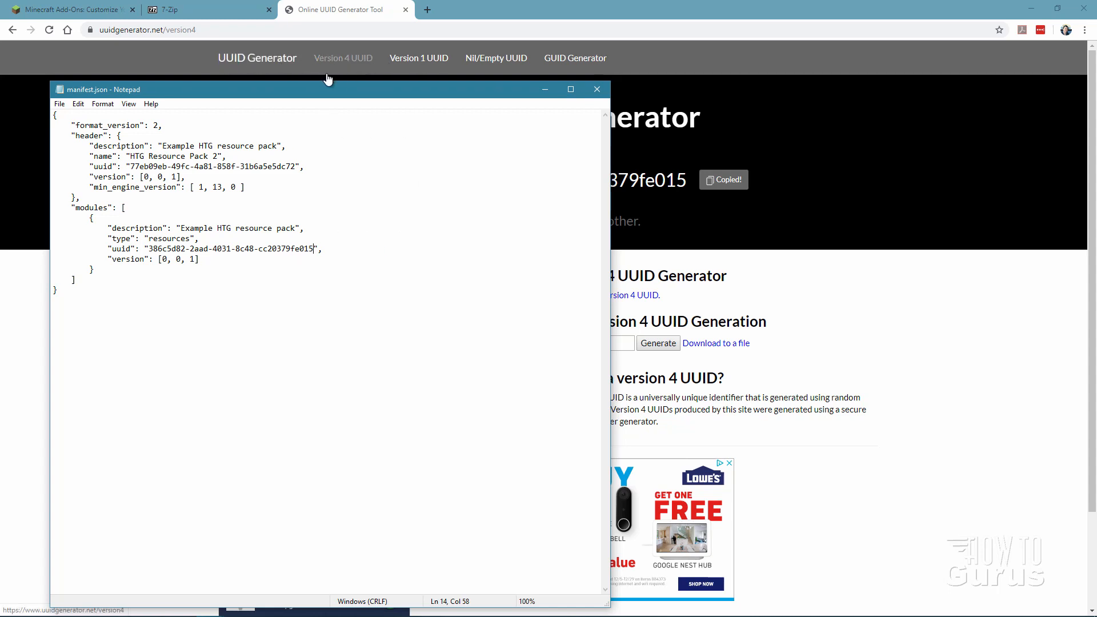
Step: Compare the new header uuid with the module uuid in manifest.json, and save and close the file
click(709, 53)
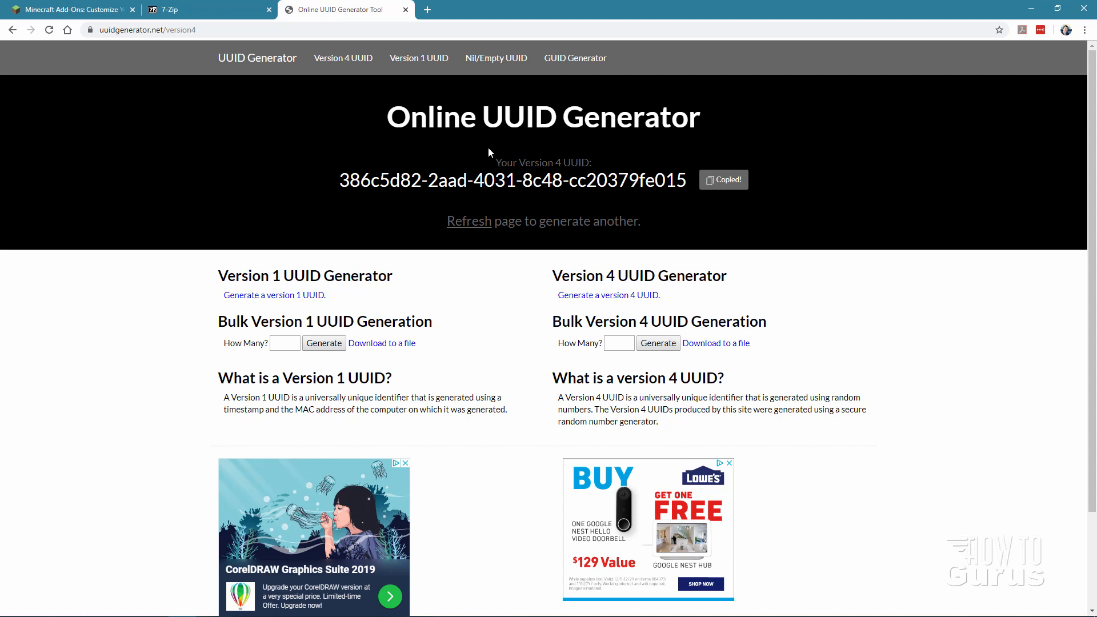
key(alt+Tab)
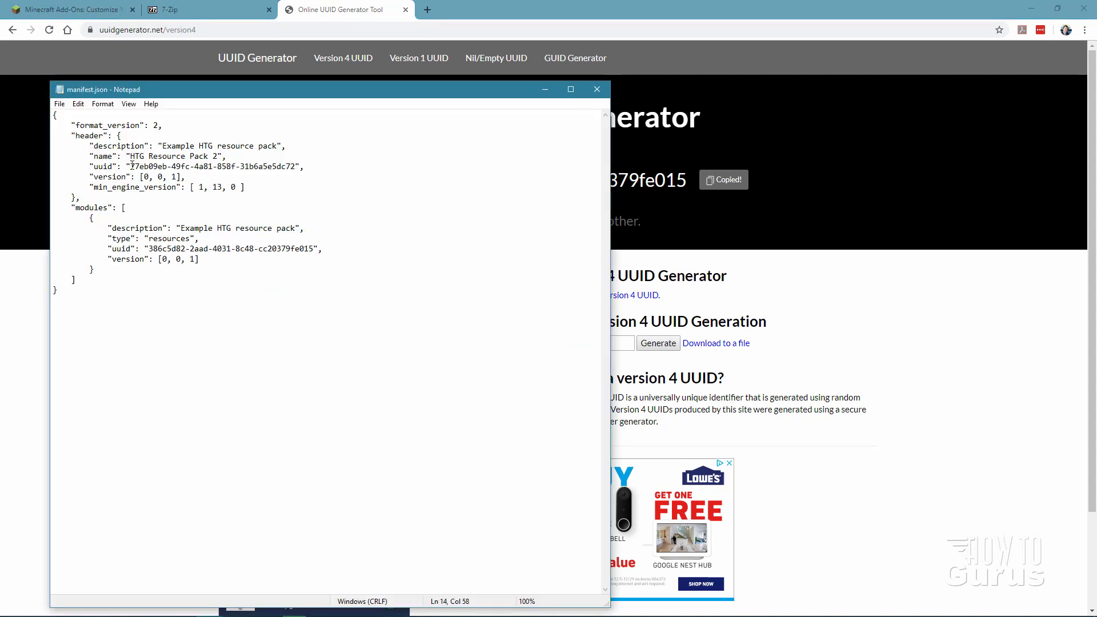
drag(130, 166, 296, 166)
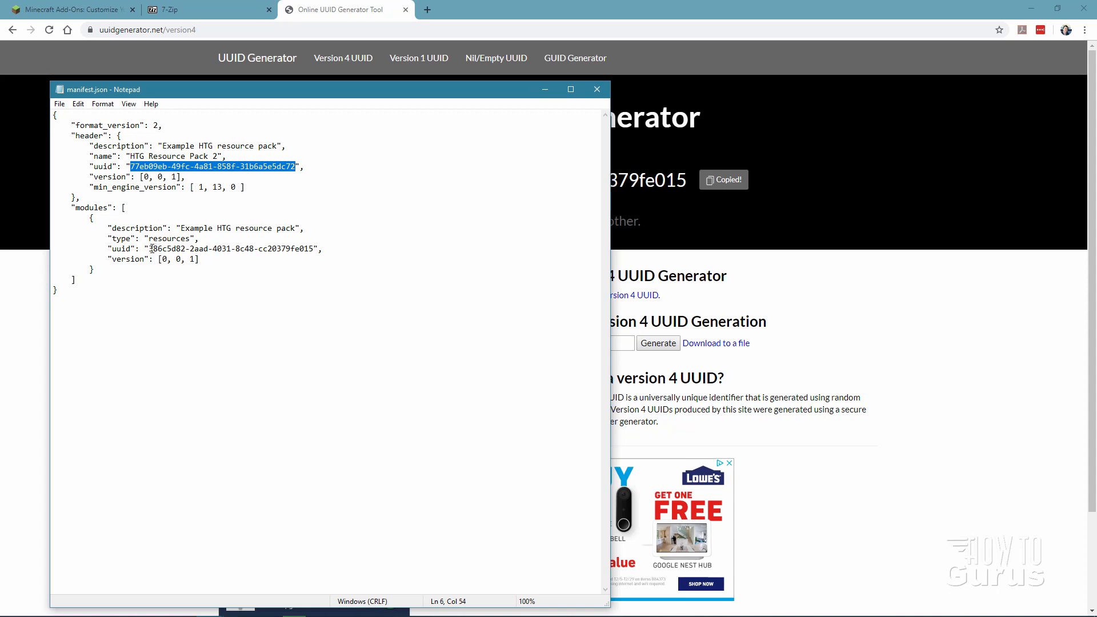
drag(152, 249, 304, 248)
click(284, 263)
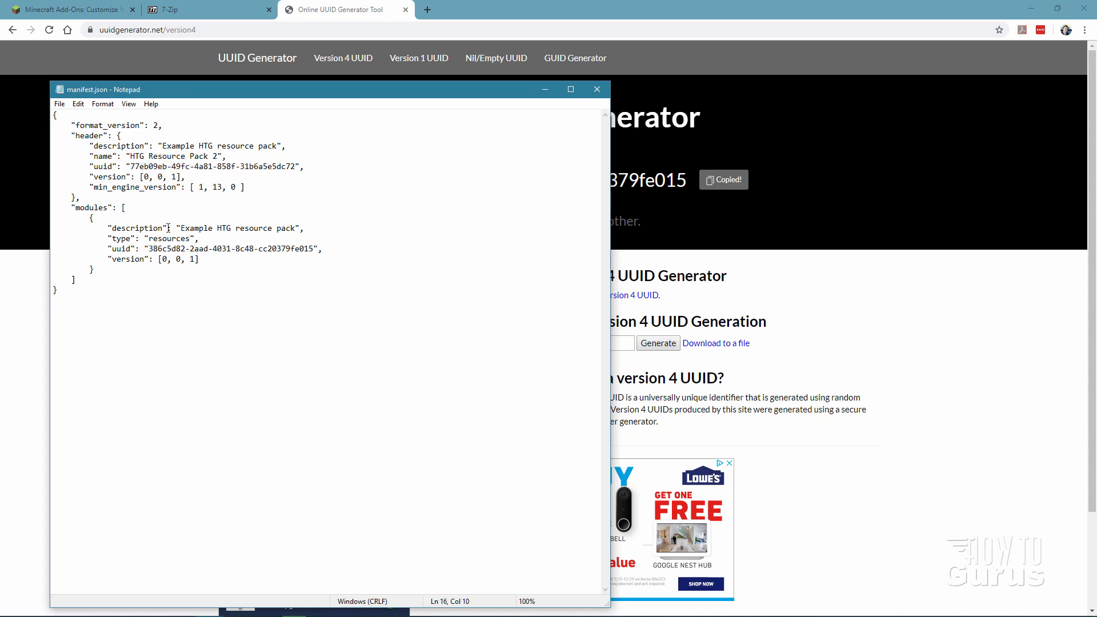
click(60, 104)
click(71, 141)
click(596, 89)
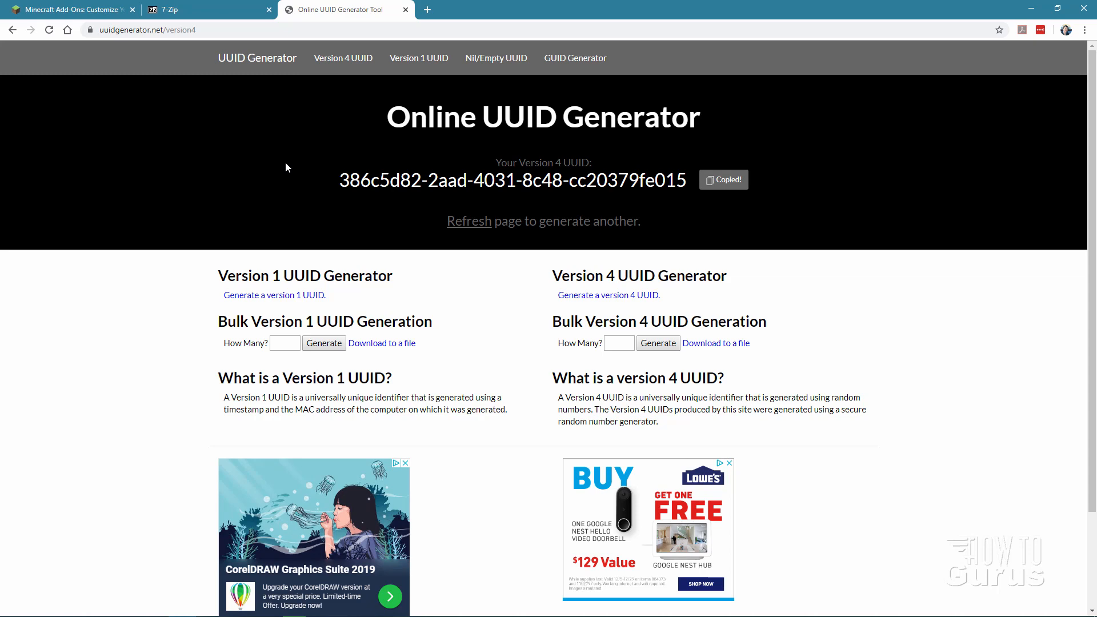
Step: Switch to the Vanilla_Resource_Pack_1.13.3 folder, and examine the block textures in textures\blocks around the glass files
key(alt+Tab)
click(157, 392)
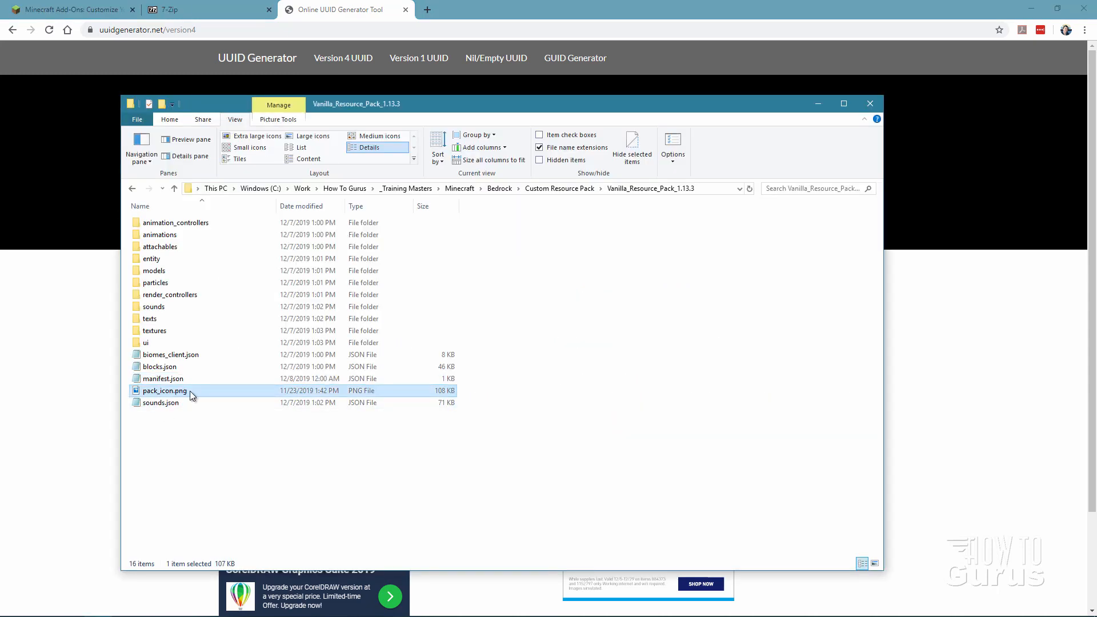
click(164, 380)
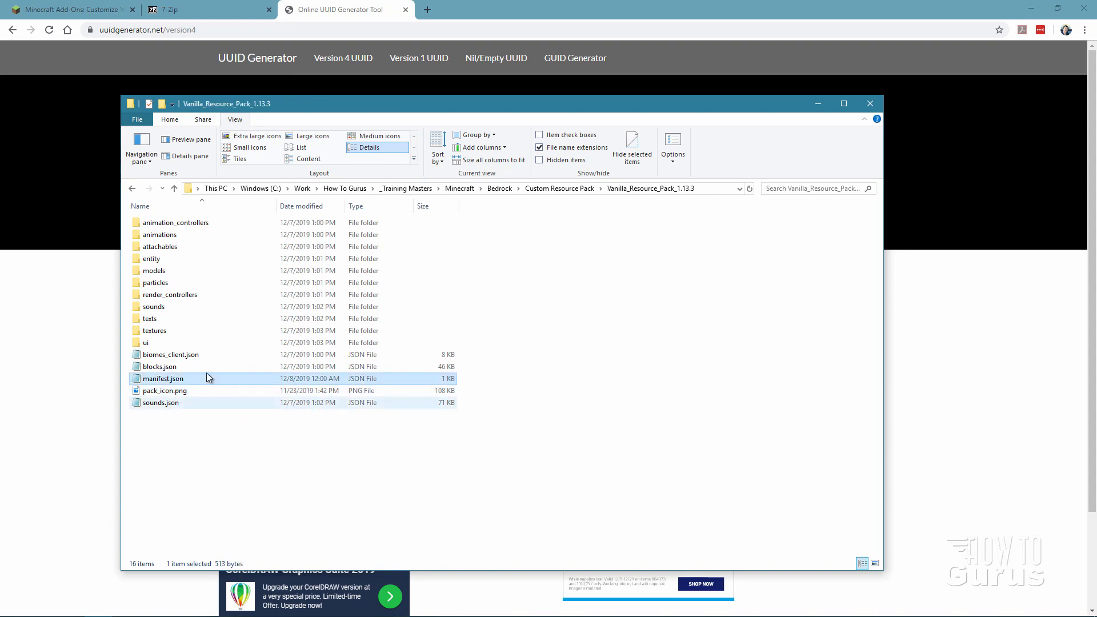
double_click(143, 330)
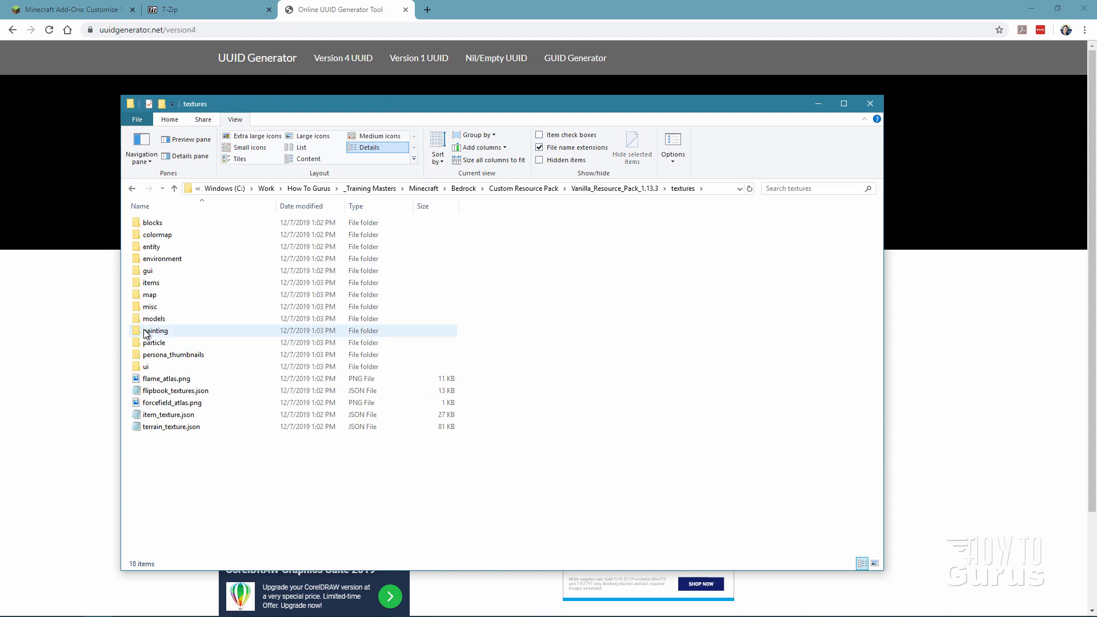
double_click(148, 223)
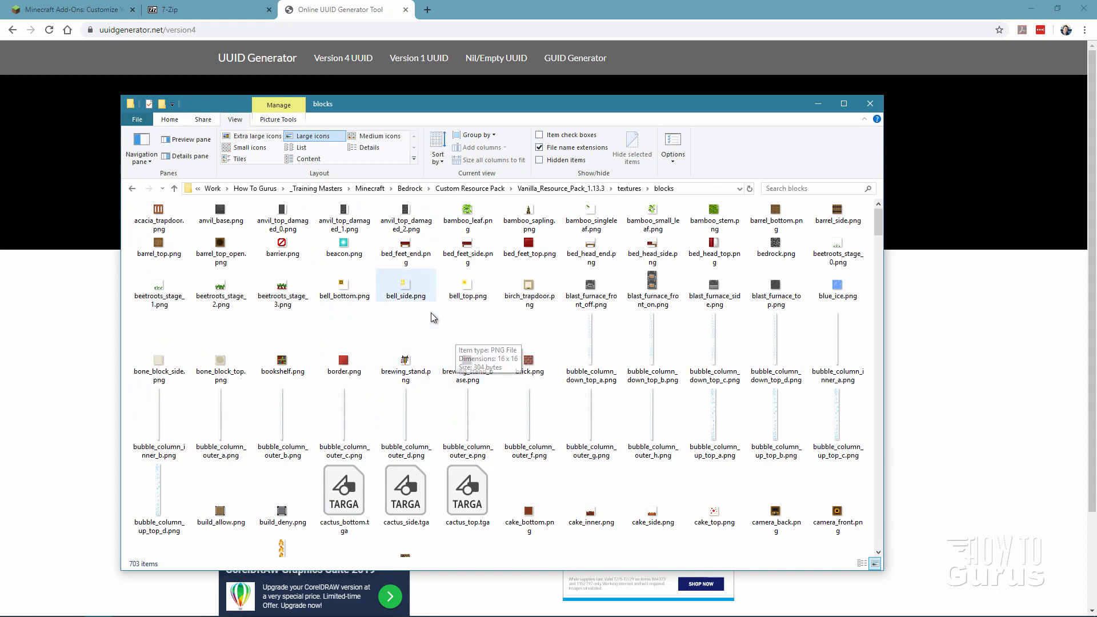
scroll(431, 314, down, 10)
scroll(429, 309, down, 15)
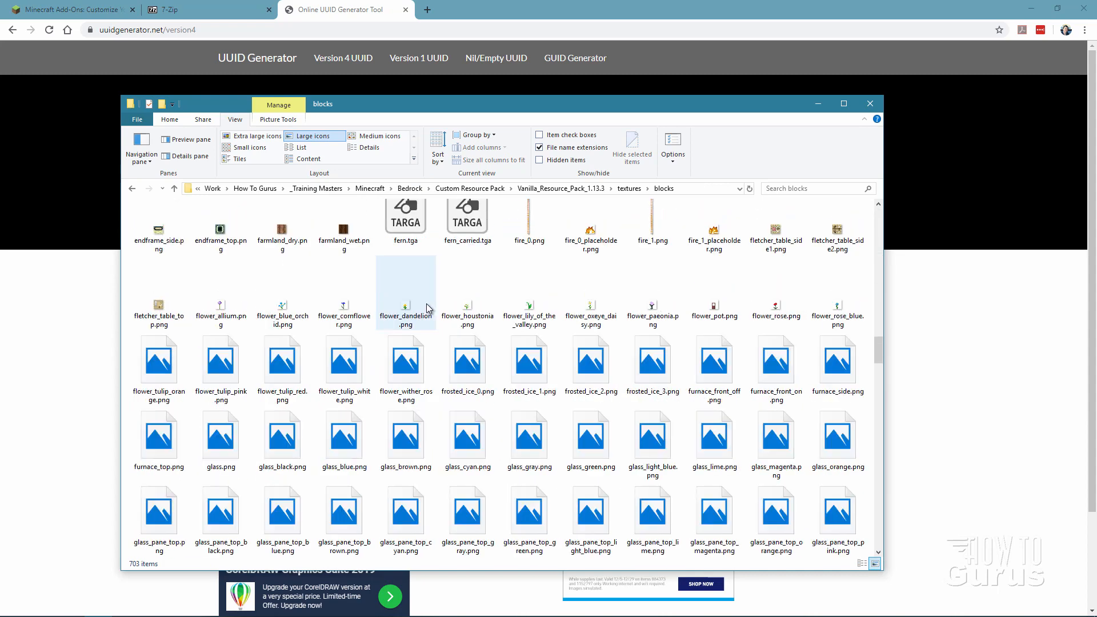
scroll(428, 309, up, 3)
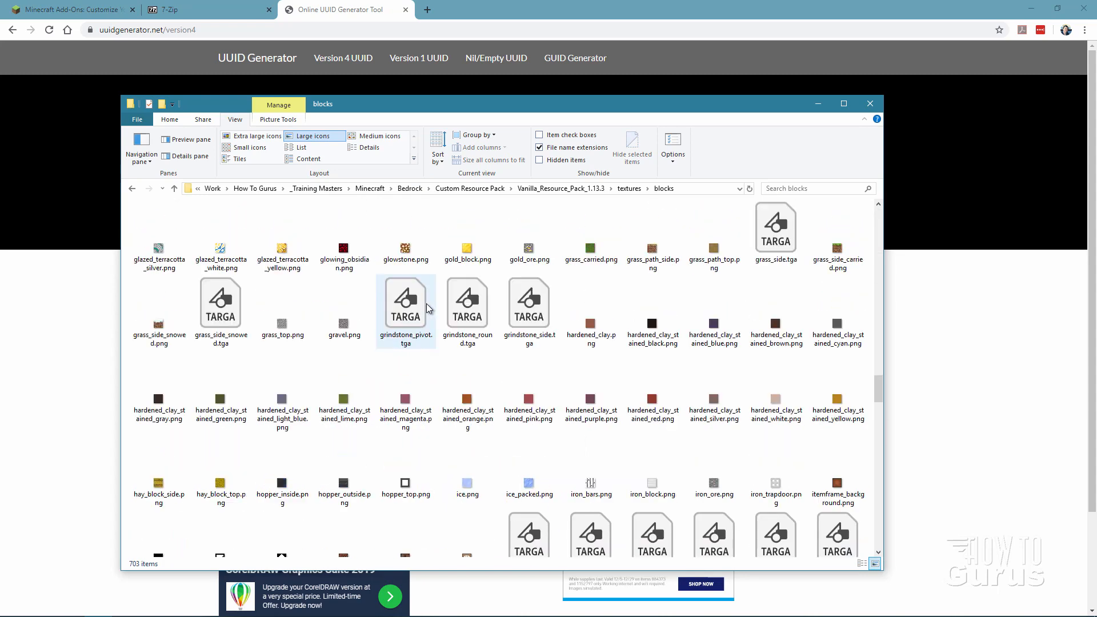
scroll(428, 309, up, 3)
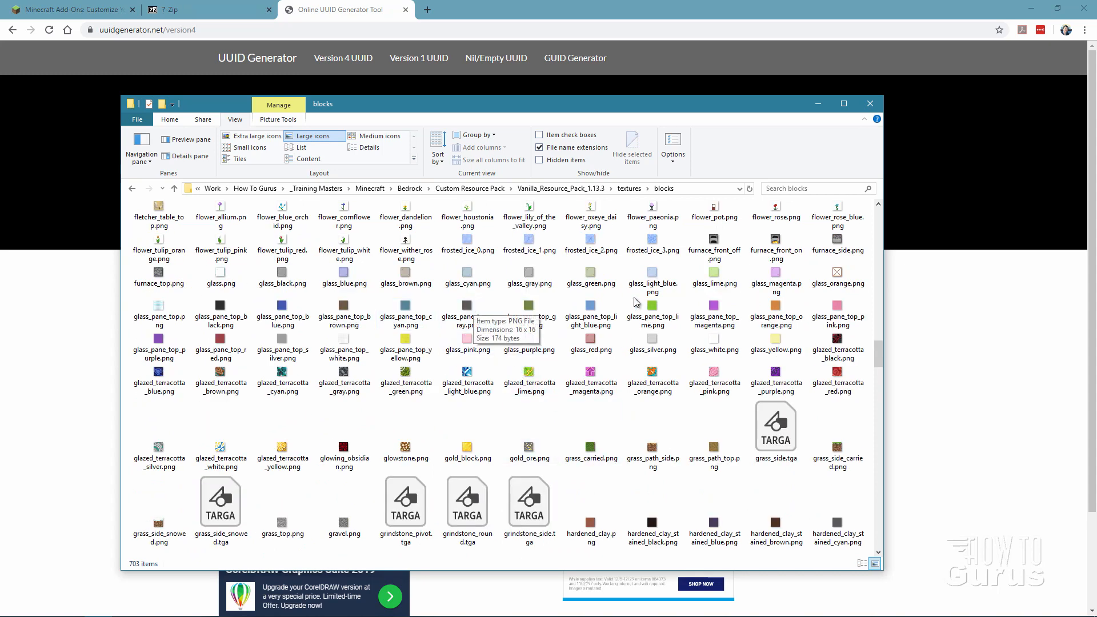
click(840, 290)
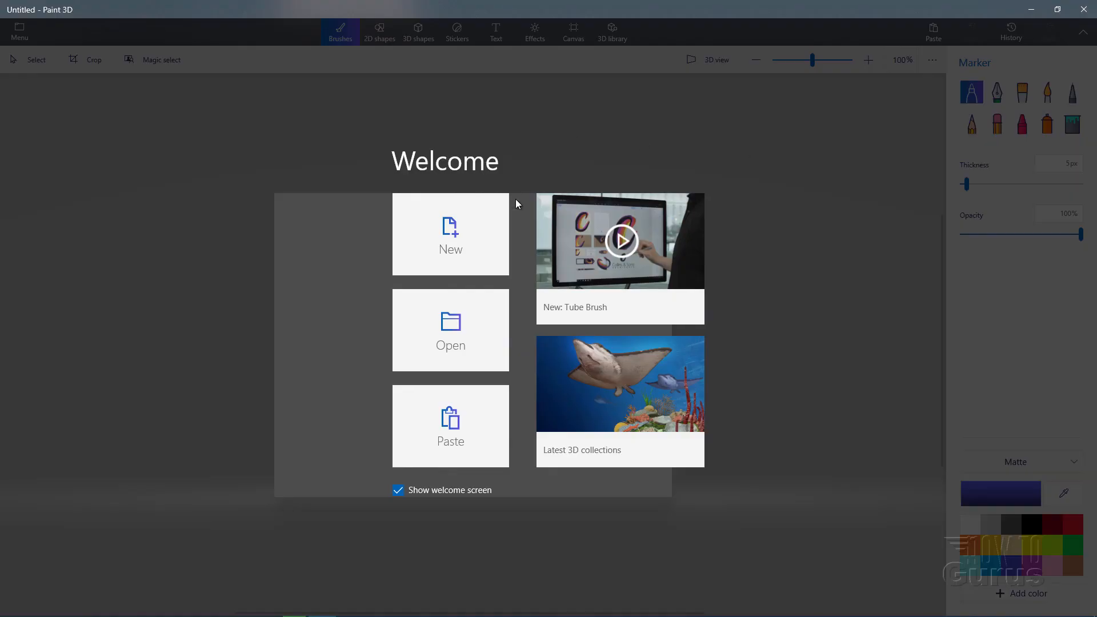
Step: In Paint 3D, open the texture glass_lime.png from the textures\blocks folder of Vanilla_Resource_Pack_1.13.3
click(455, 331)
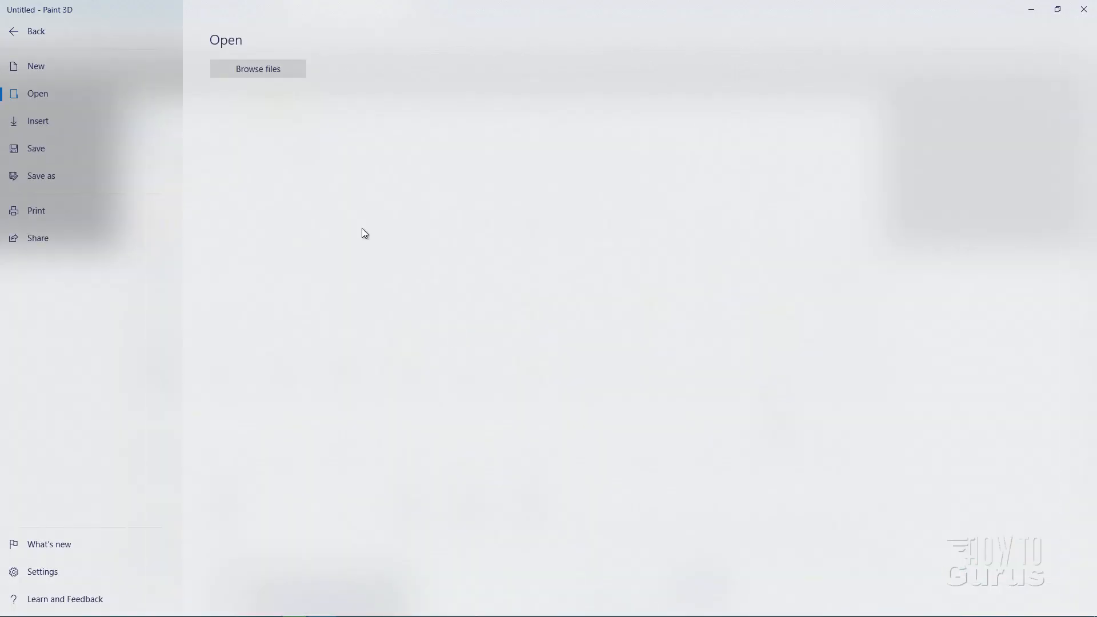
click(259, 71)
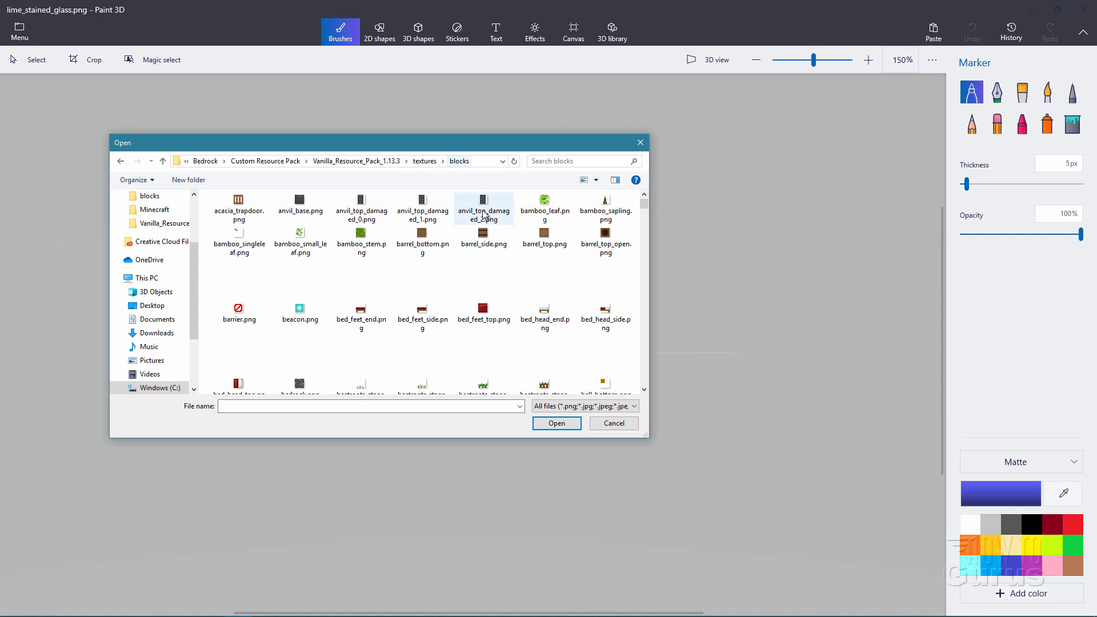
scroll(435, 245, down, 3)
scroll(446, 246, down, 8)
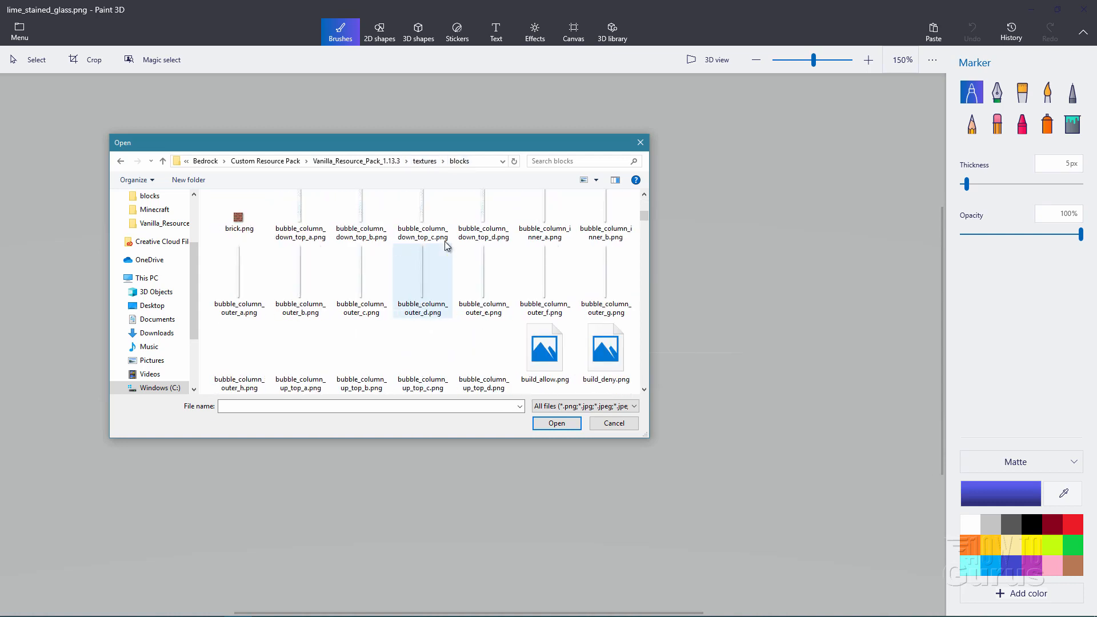
scroll(447, 246, down, 8)
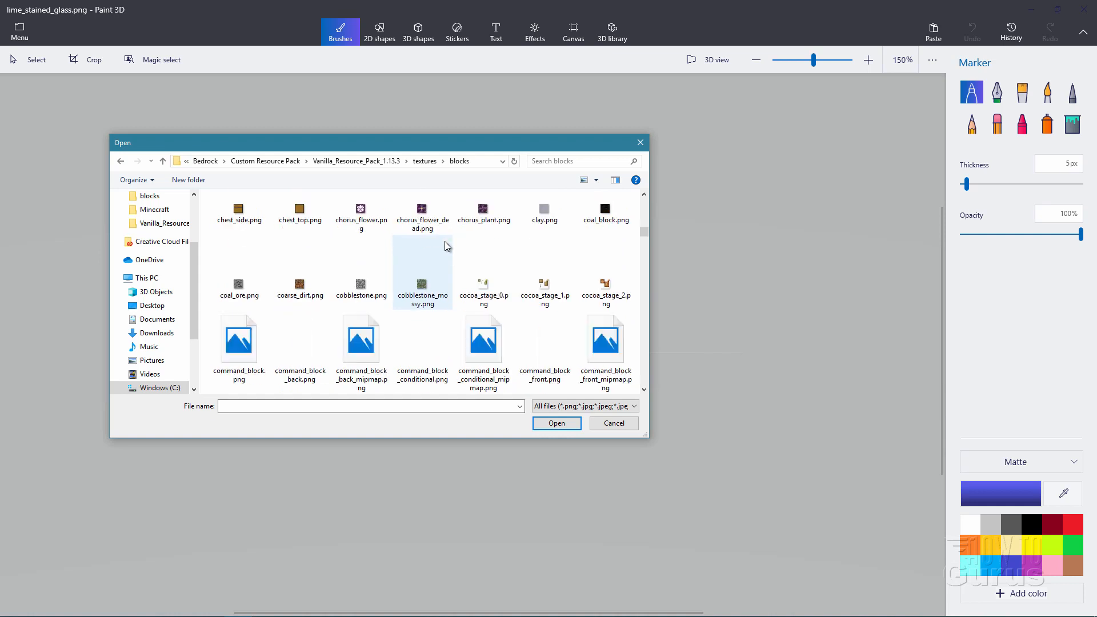
scroll(446, 245, down, 8)
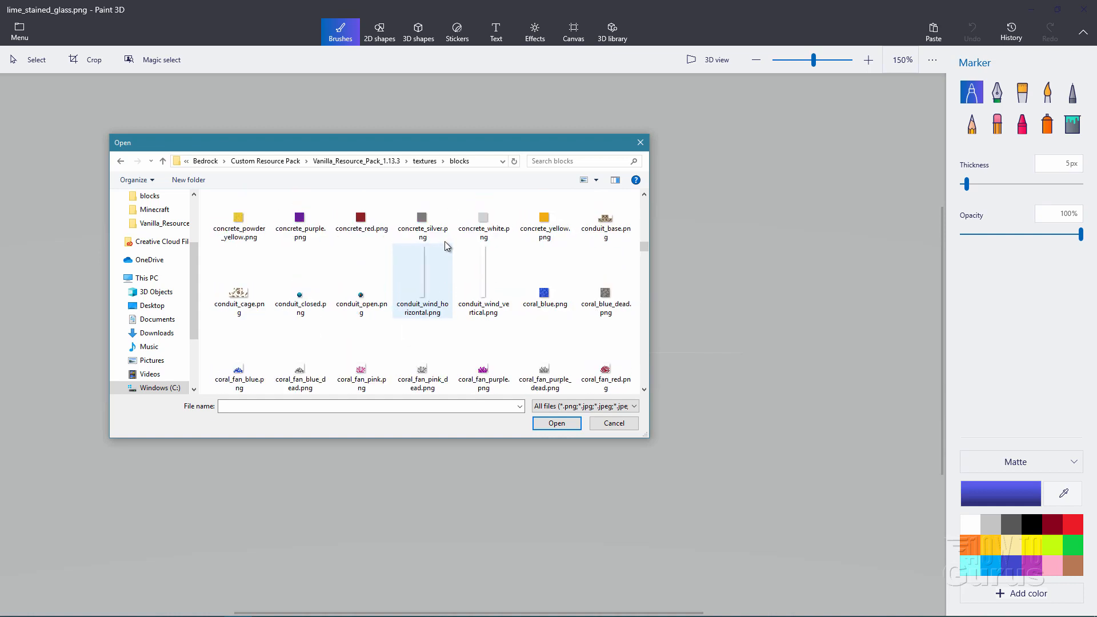
scroll(446, 246, down, 8)
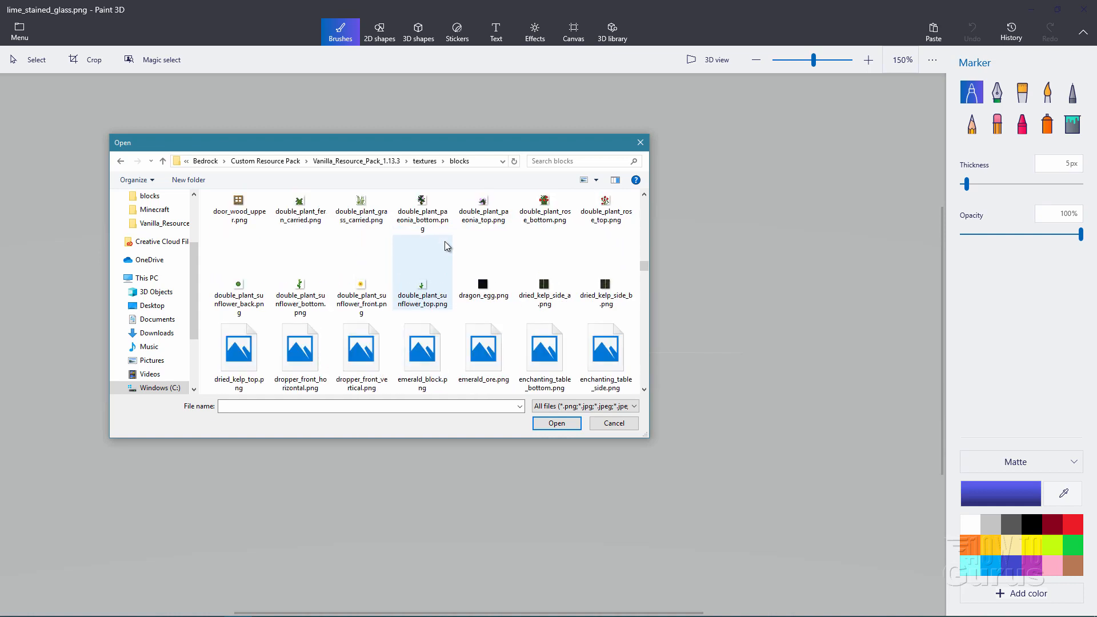
scroll(447, 246, down, 8)
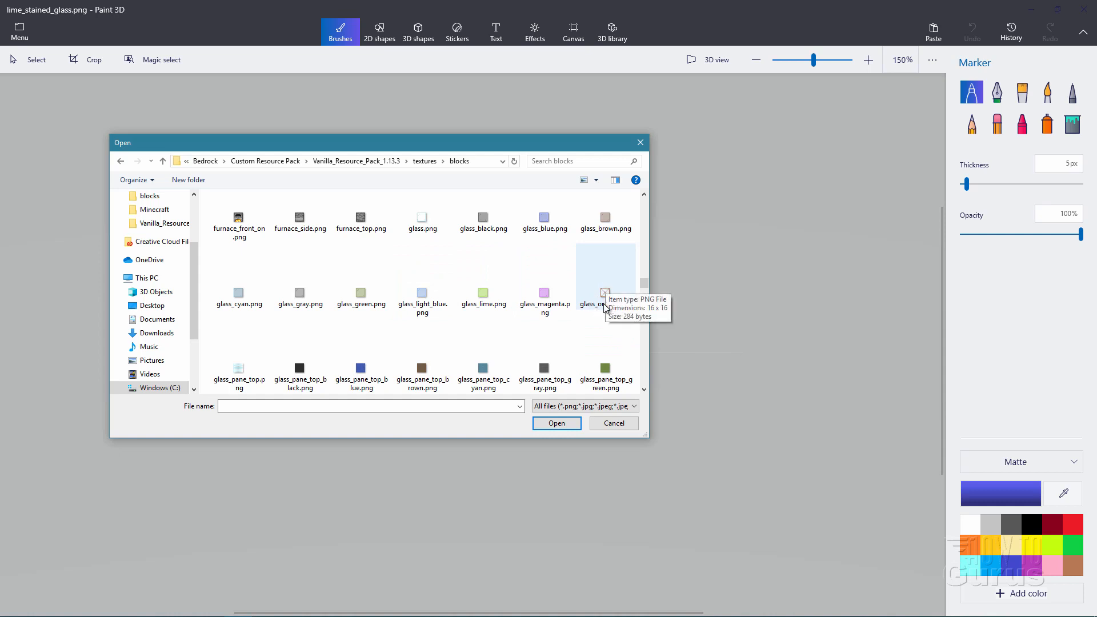
click(485, 298)
click(557, 423)
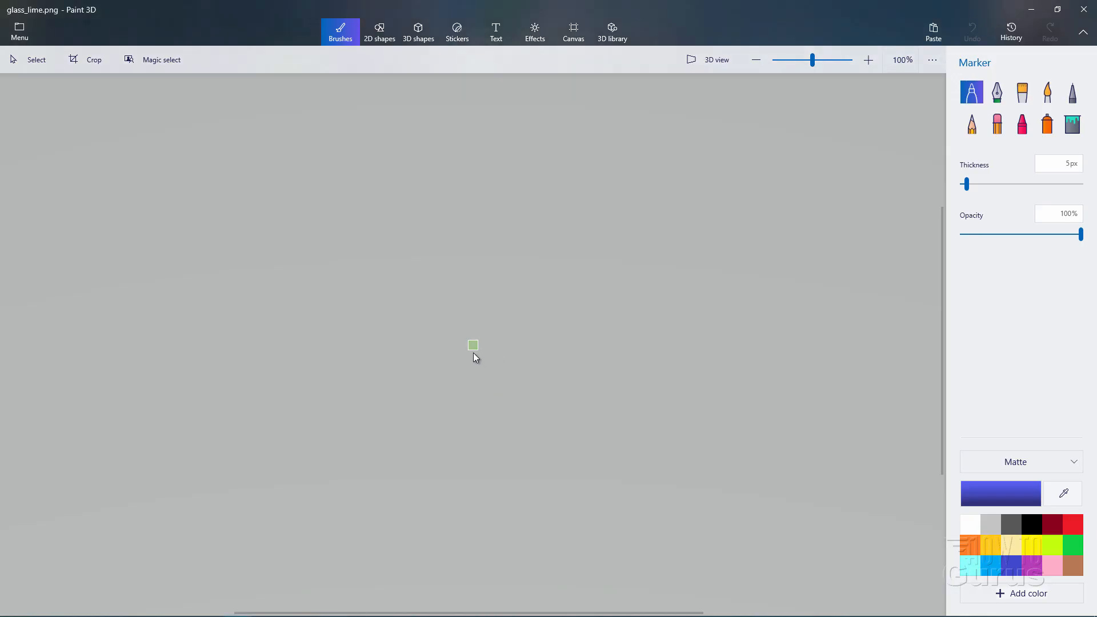
Step: Set up the Pixel pen with a thickness of 1px, and undo the last change to the glass_lime.png texture
click(870, 60)
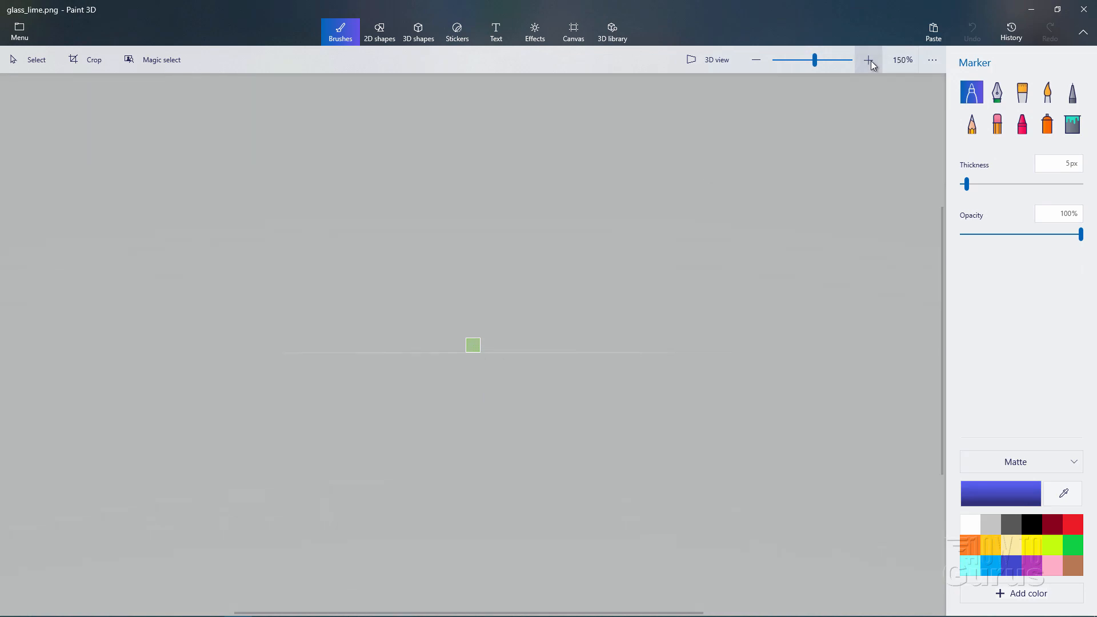
click(869, 60)
click(869, 60)
click(870, 60)
click(871, 61)
click(872, 60)
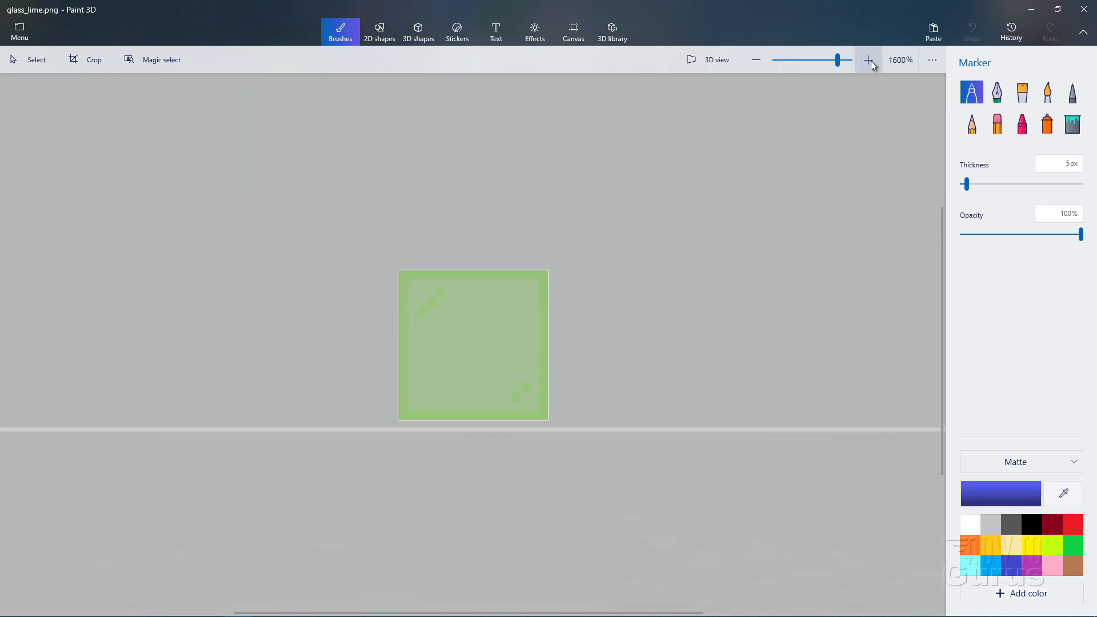
click(871, 61)
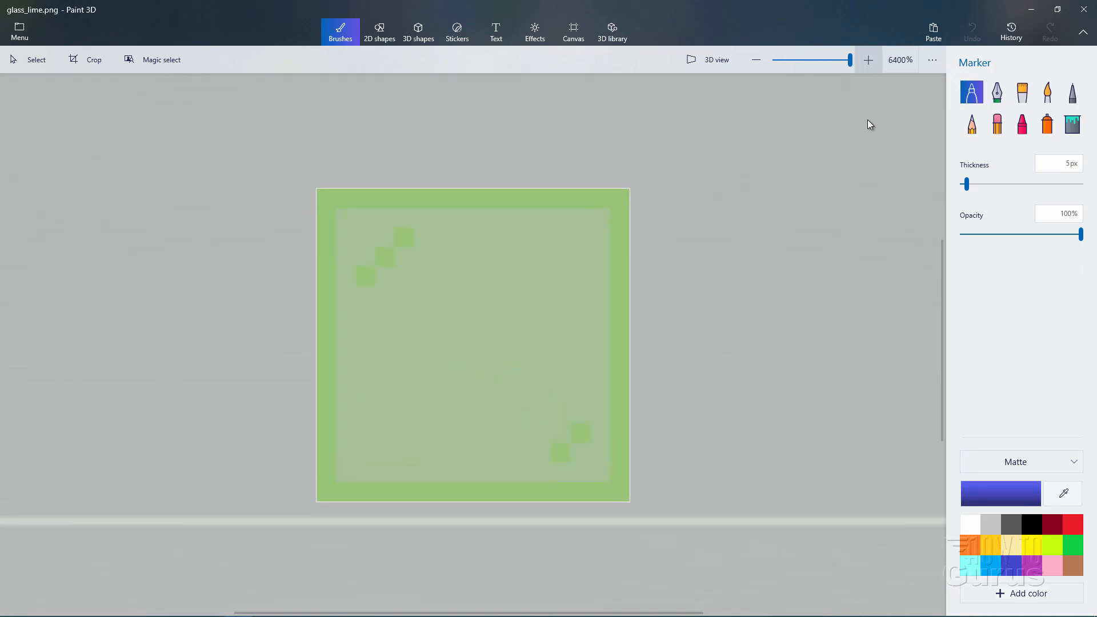
click(755, 60)
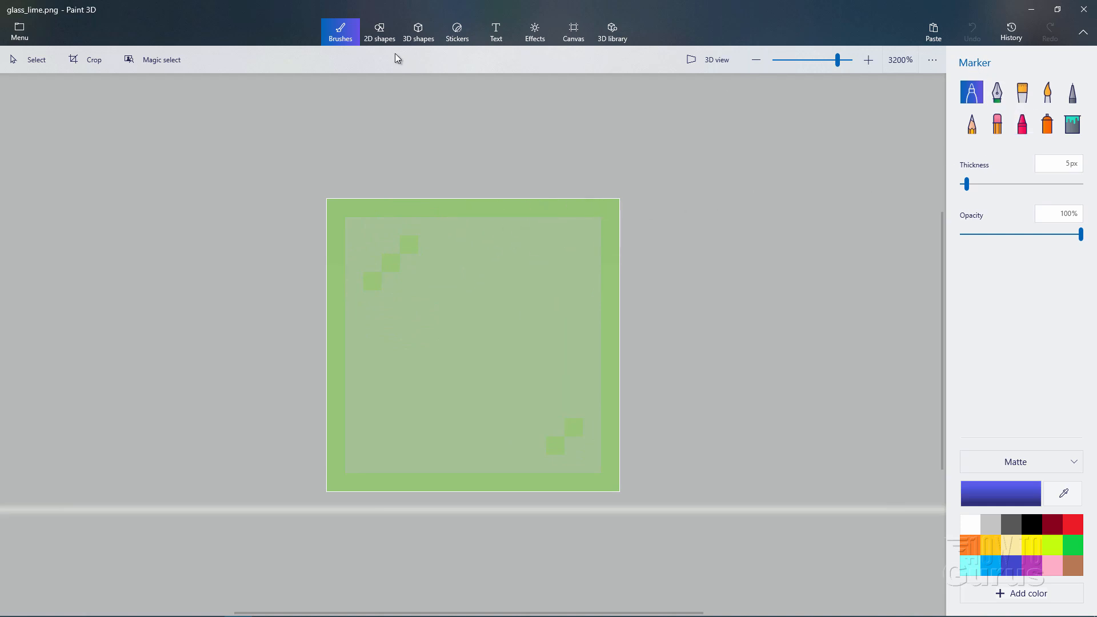
click(1071, 94)
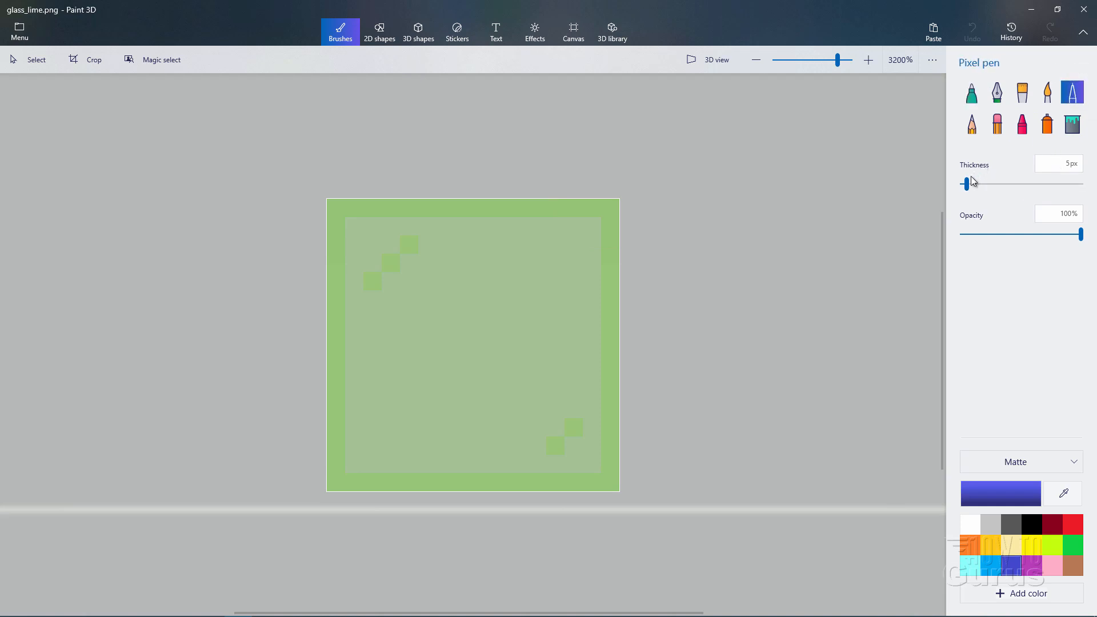
drag(968, 186, 932, 184)
key(ctrl+z)
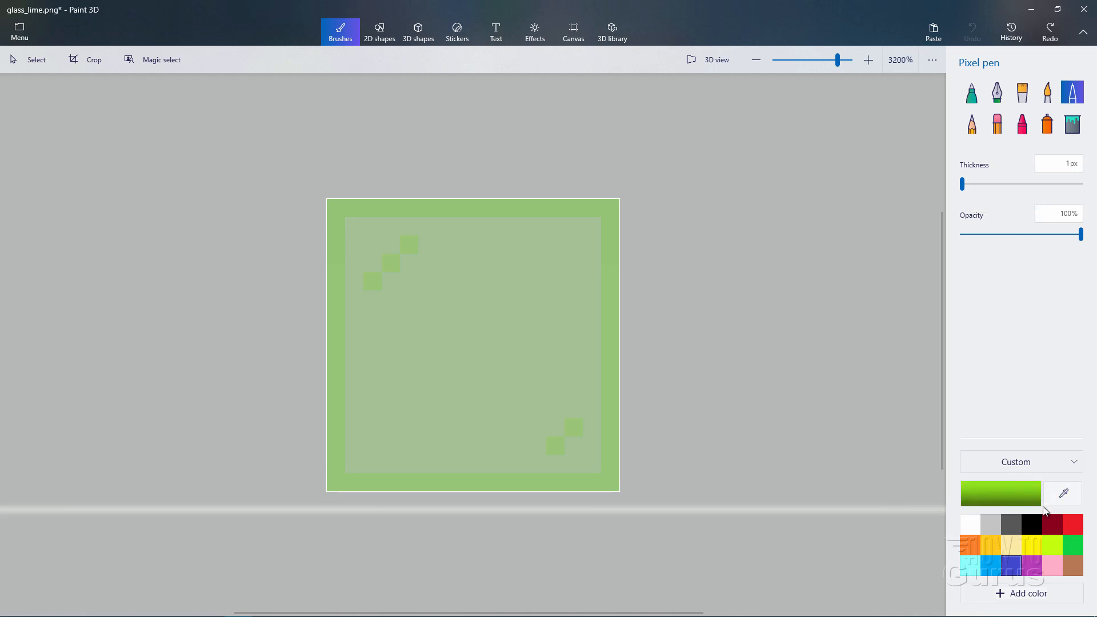
Step: Set the pen color to dark brown 905534 and paint over the one-pixel border around the whole glass texture
click(1074, 566)
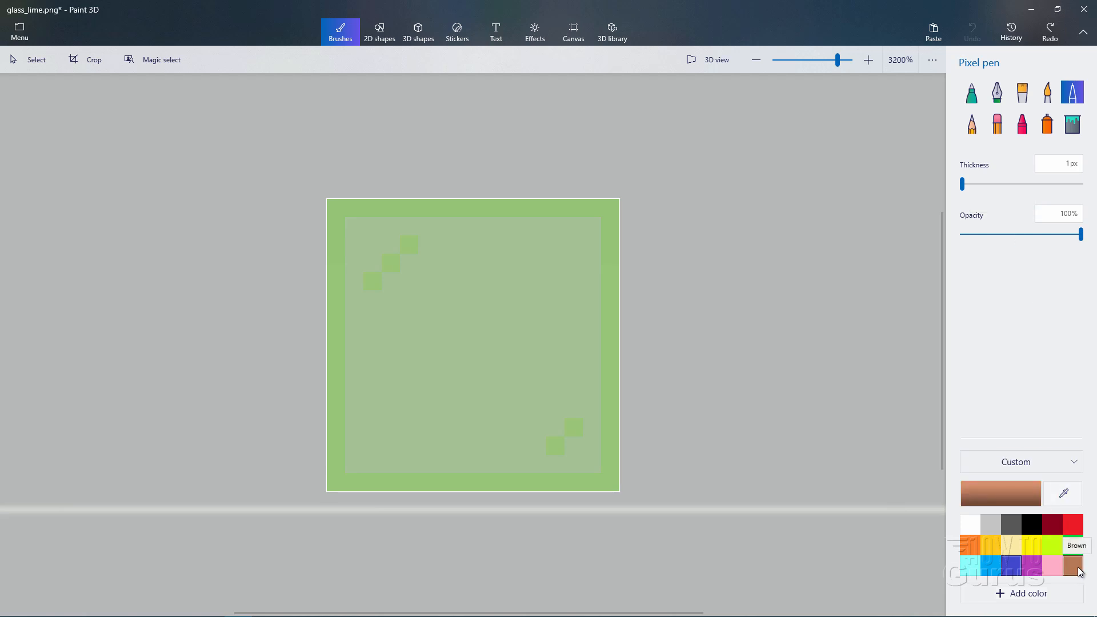
click(993, 502)
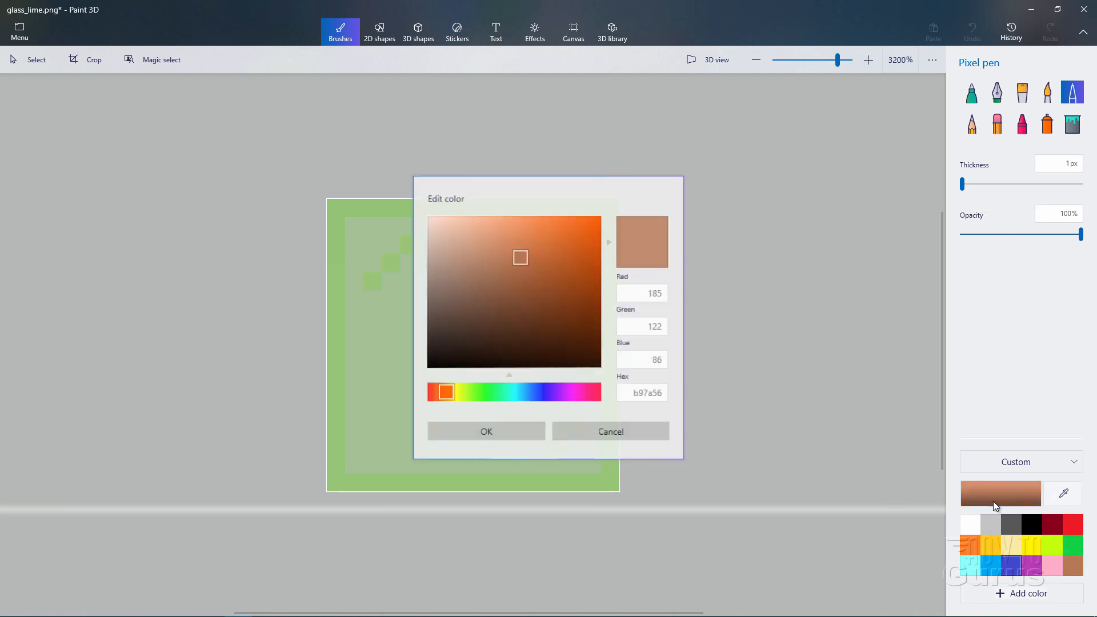
click(537, 283)
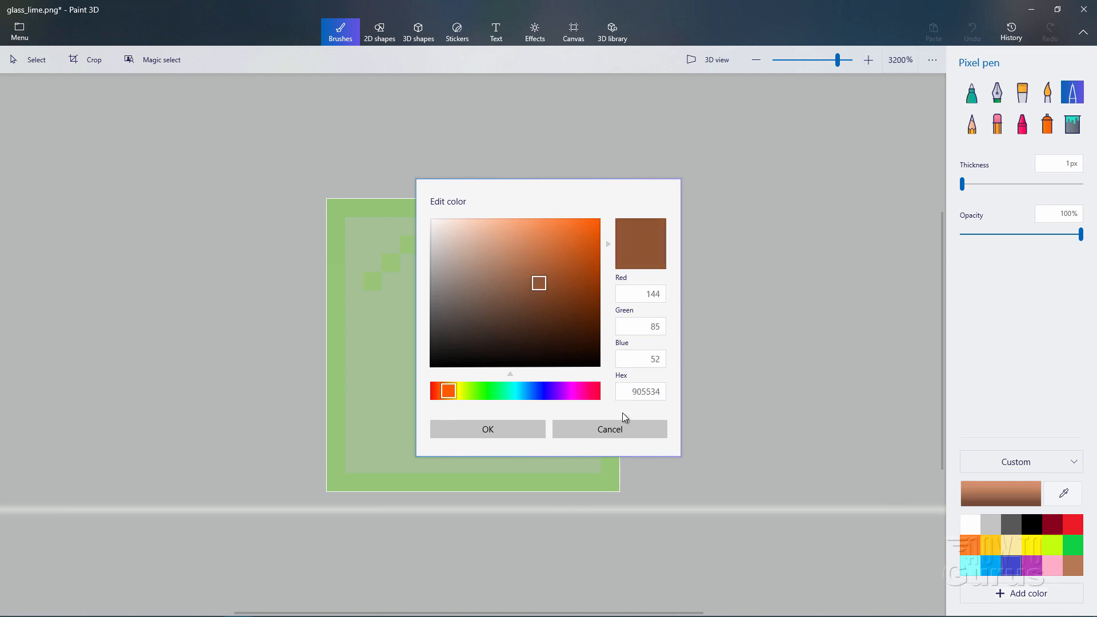
click(516, 430)
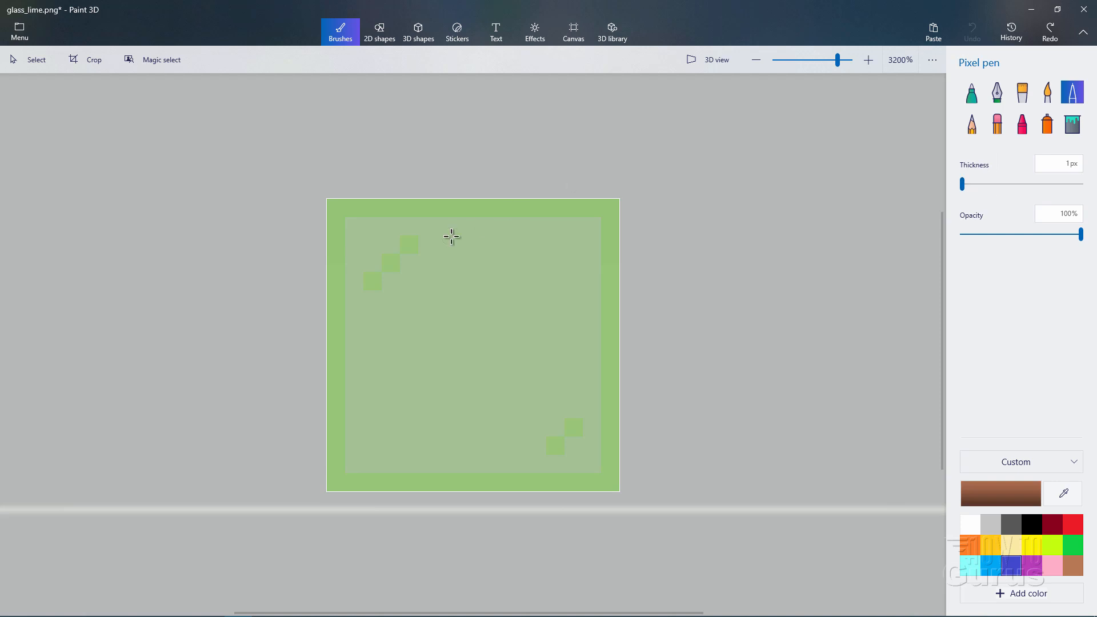
mouse_move(343, 209)
mouse_down()
mouse_move(608, 209)
mouse_move(618, 273)
mouse_move(611, 480)
mouse_move(392, 493)
mouse_move(338, 485)
mouse_move(391, 483)
mouse_move(344, 477)
mouse_move(331, 460)
mouse_move(335, 217)
mouse_up()
click(340, 319)
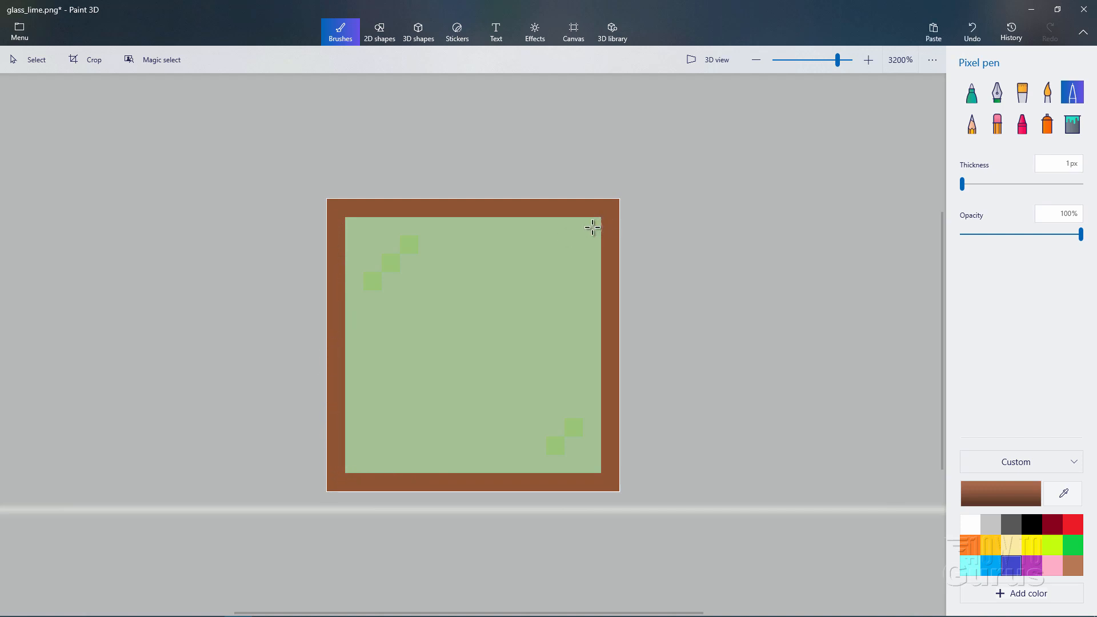
Step: Paint a one-pixel brown diagonal across the glass from the upper-right inner corner to the lower-left inner corner
click(590, 227)
click(572, 251)
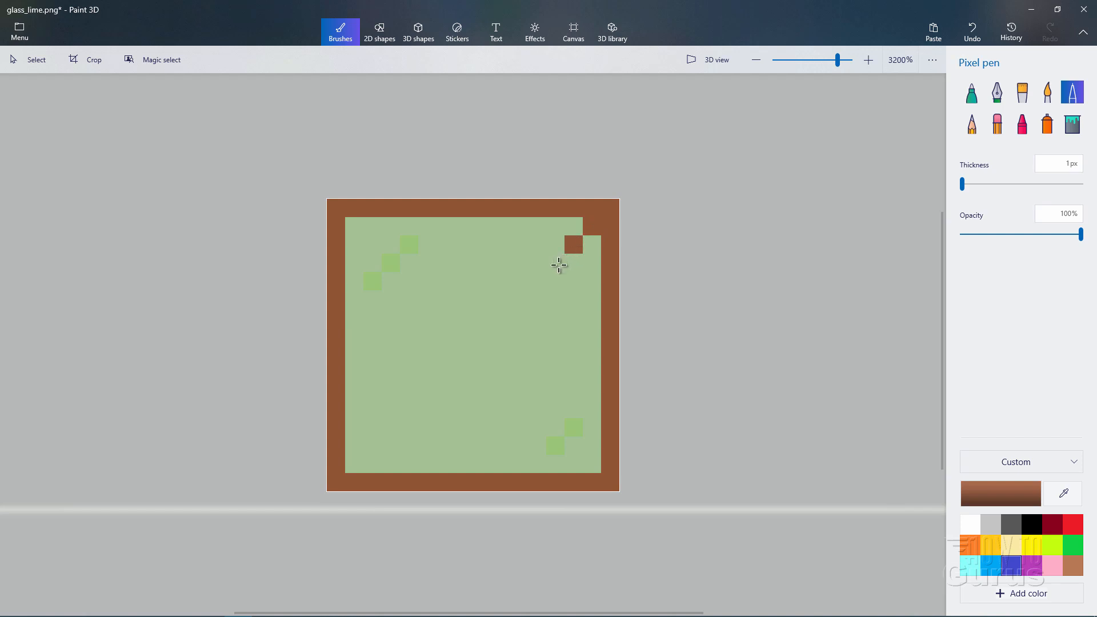
click(557, 266)
click(537, 285)
click(518, 302)
click(500, 320)
click(481, 340)
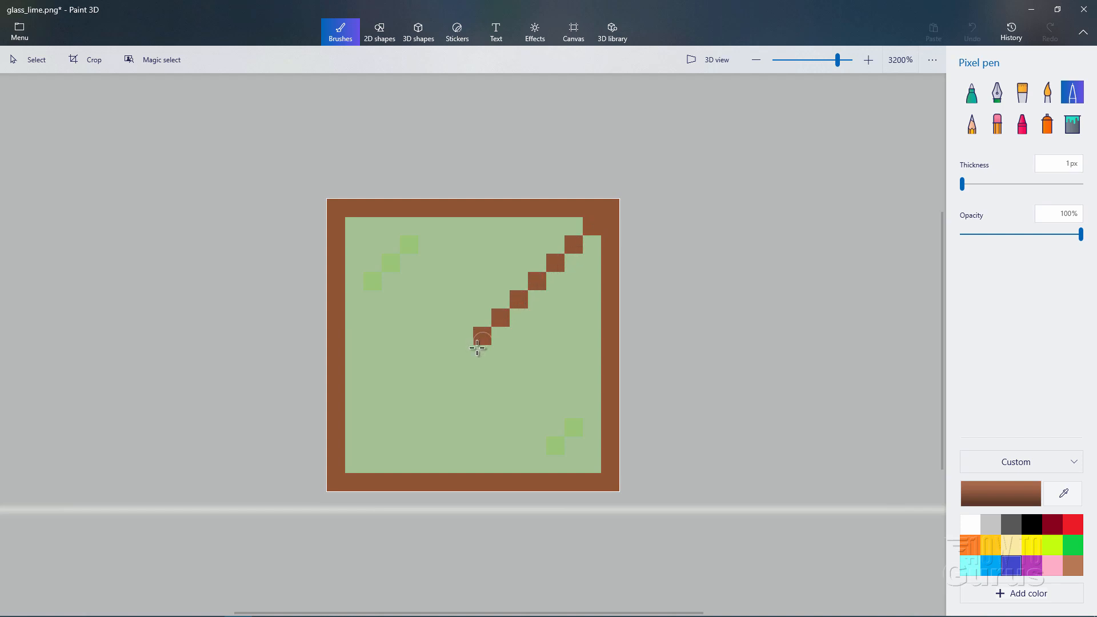
click(465, 356)
click(446, 374)
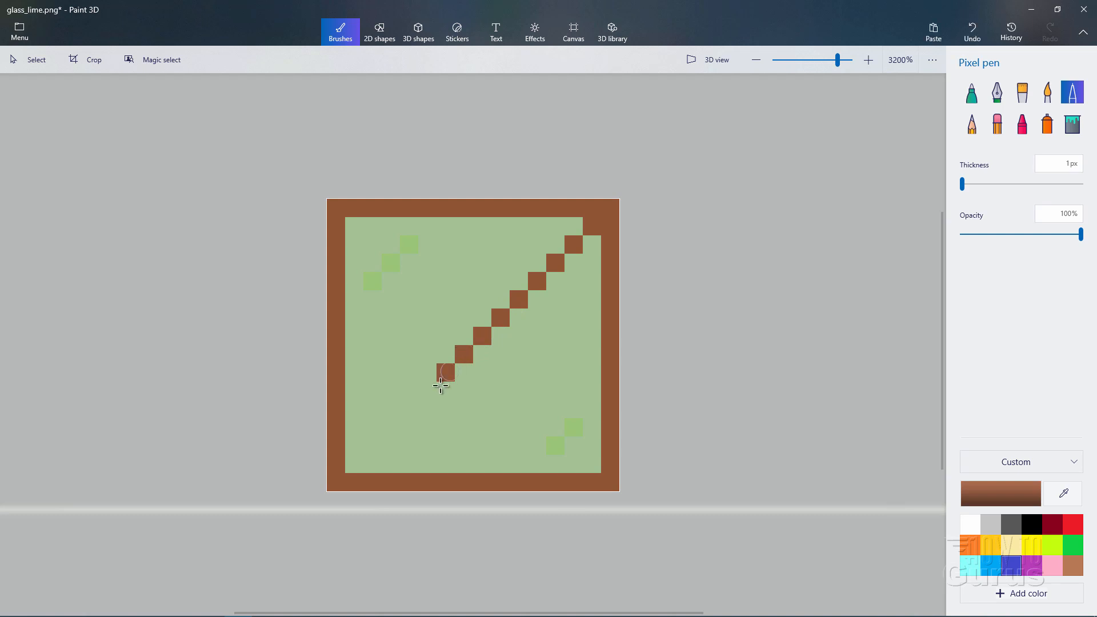
click(428, 391)
click(409, 410)
click(390, 428)
click(373, 447)
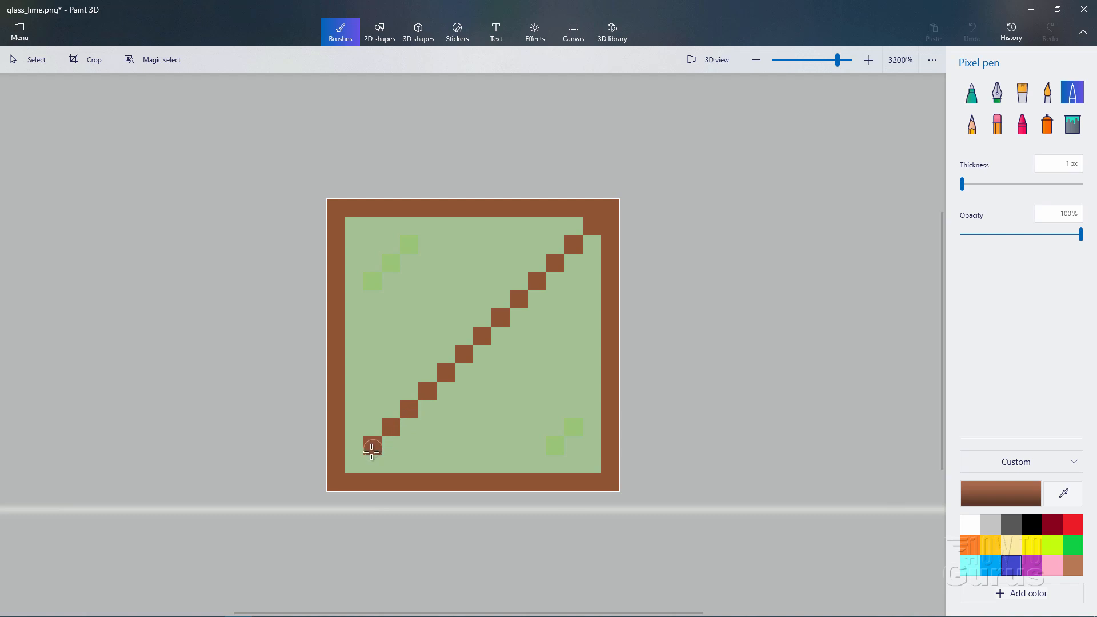
click(354, 463)
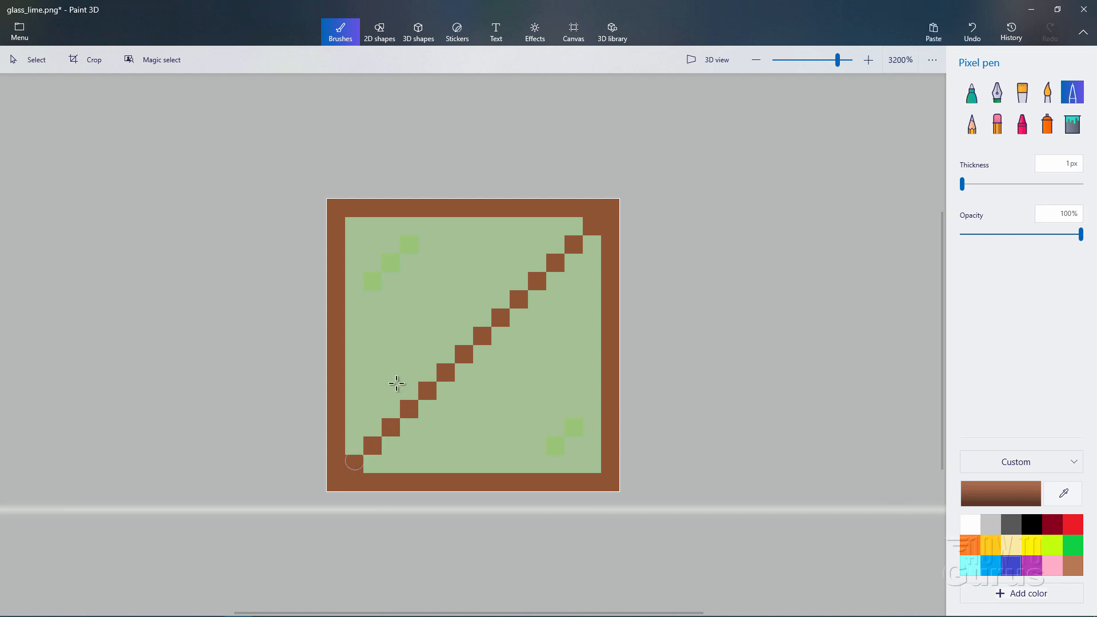
Step: Paint the second one-pixel brown diagonal from the upper-left inner corner to the lower-right inner corner, completing an X
click(355, 227)
click(374, 242)
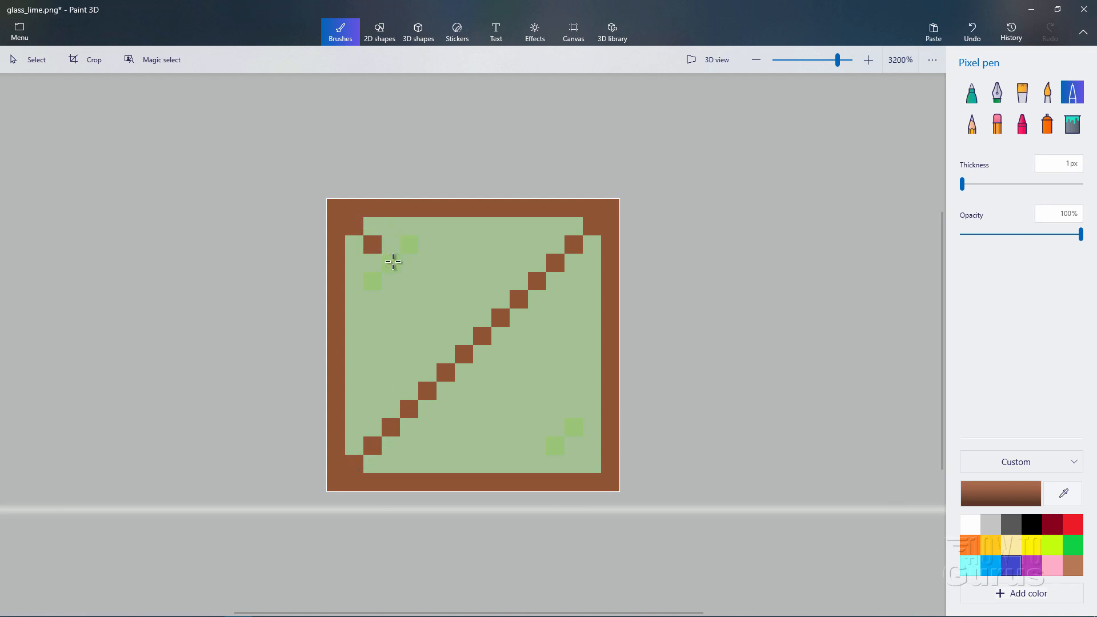
click(392, 262)
click(410, 281)
click(428, 298)
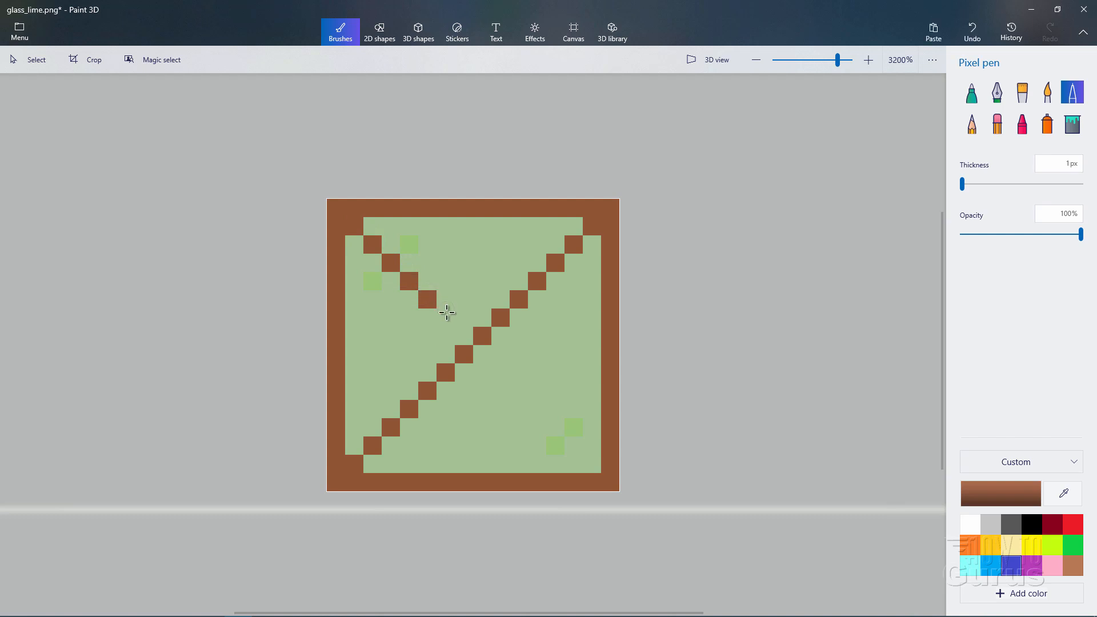
click(447, 317)
click(465, 334)
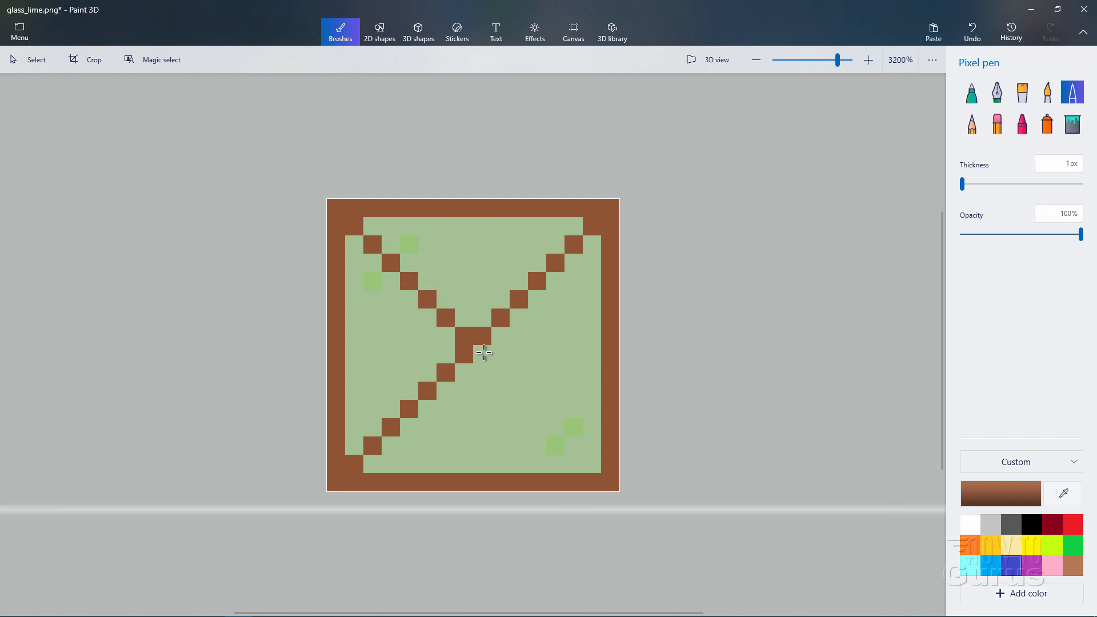
click(484, 353)
click(503, 372)
click(526, 393)
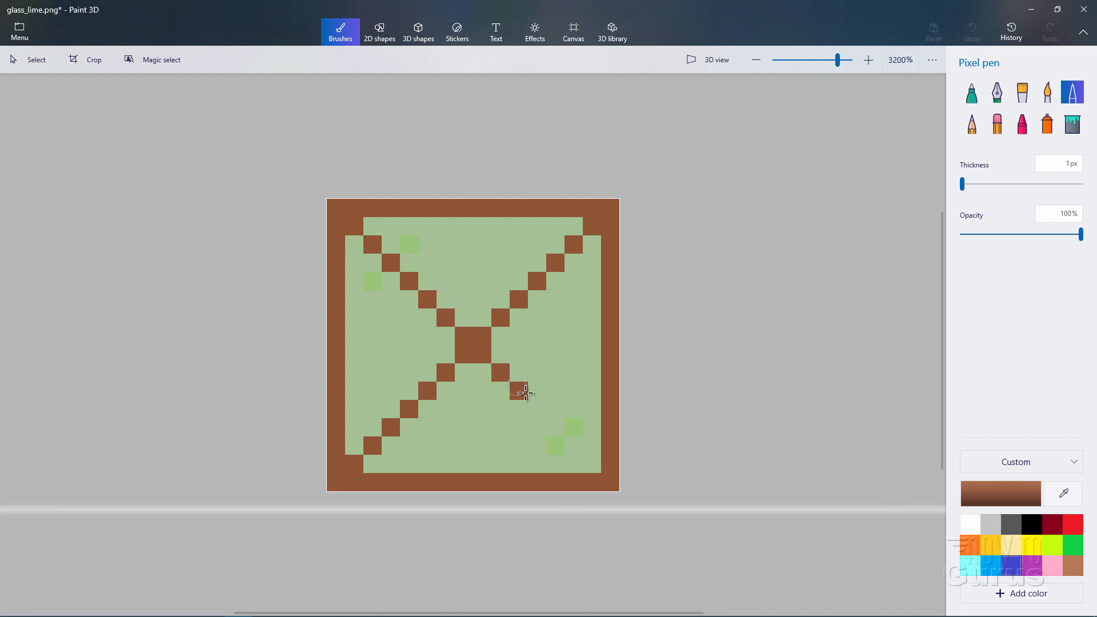
click(539, 410)
click(557, 429)
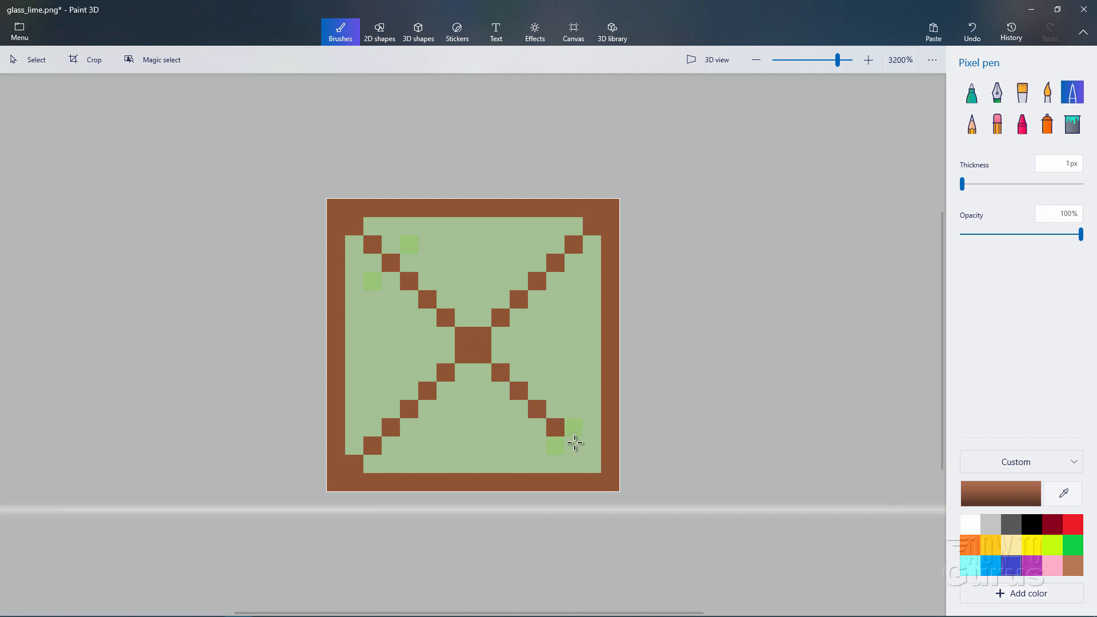
click(575, 444)
click(590, 462)
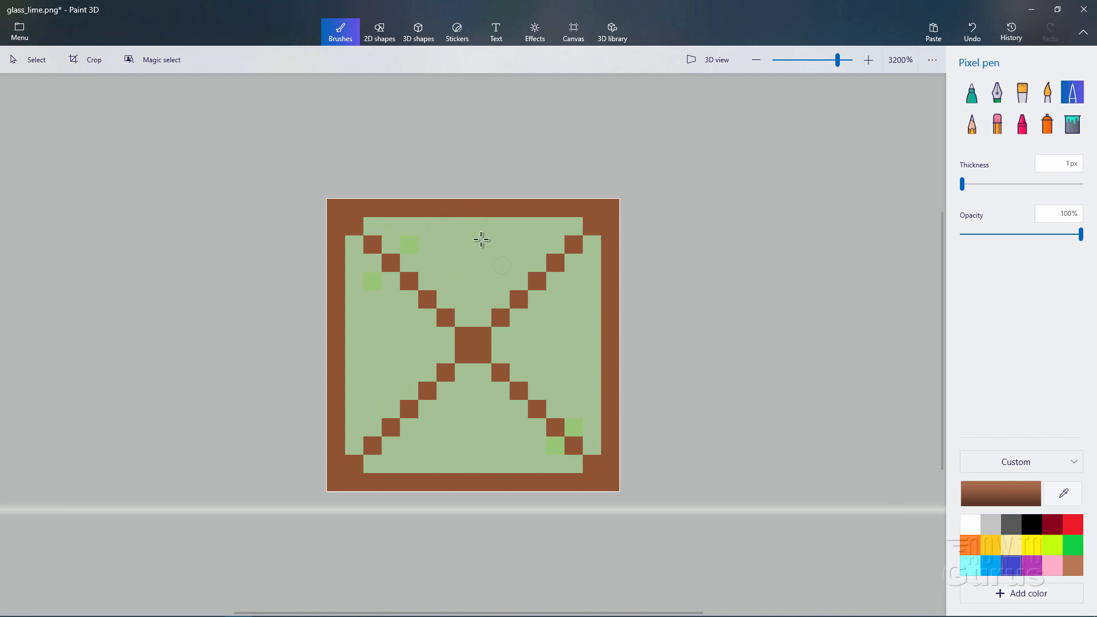
Step: Paint four white highlight pixels, one on each side of the diagonal near the upper-left and lower-right corners
click(973, 528)
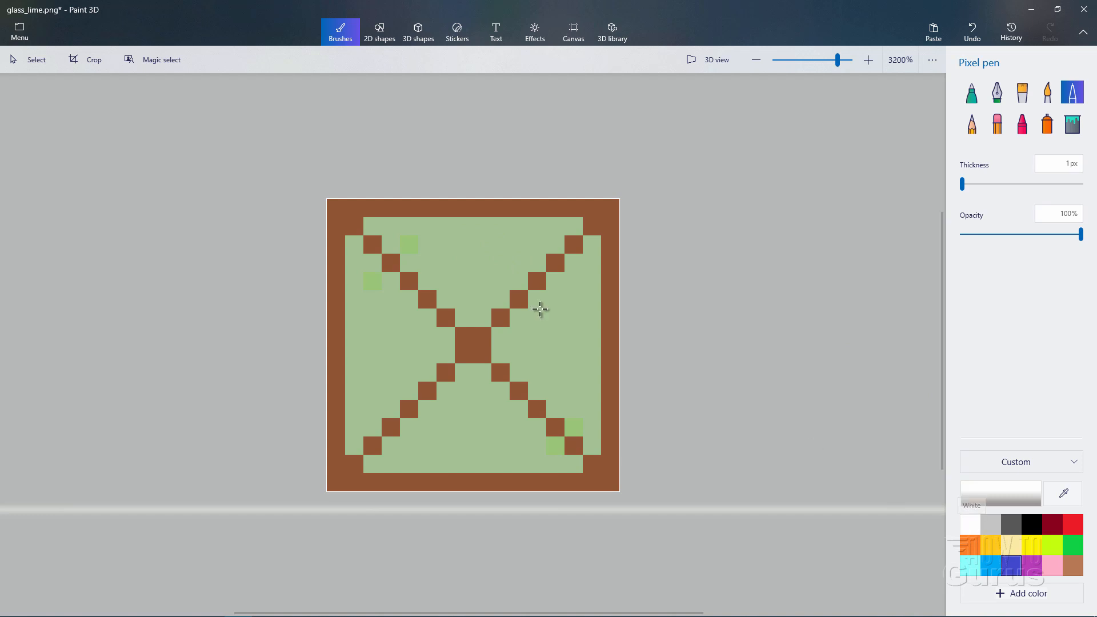
click(410, 244)
click(372, 280)
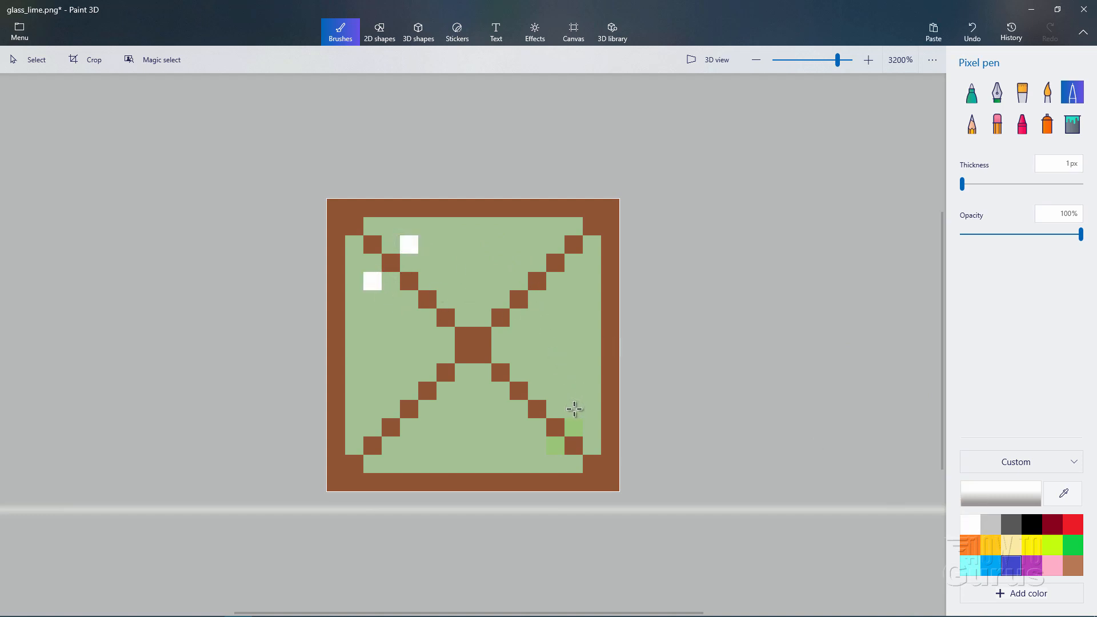
click(573, 410)
click(538, 446)
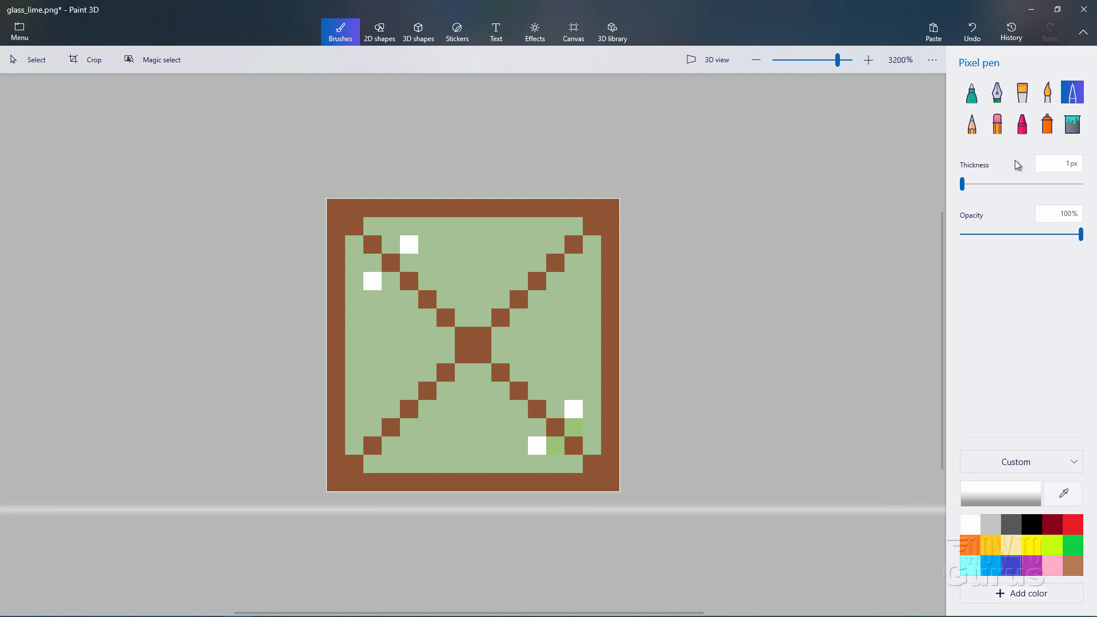
Step: Set the Eraser to a thickness of 1px and erase the green glass in the upper triangle of the X, keeping the white pixel
click(998, 123)
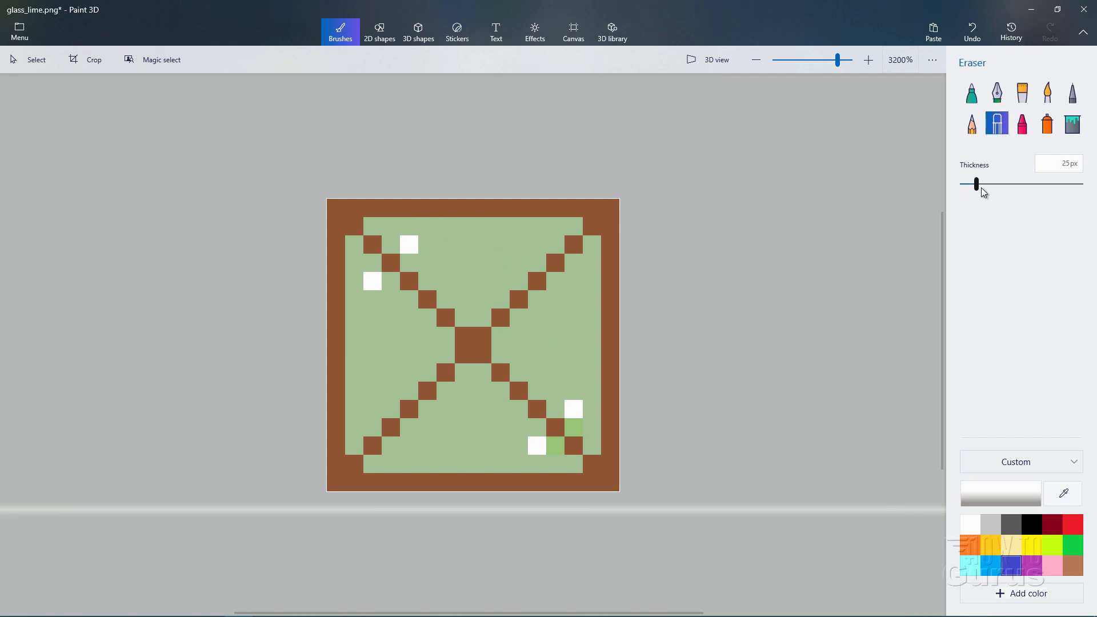
drag(977, 184, 961, 185)
click(374, 227)
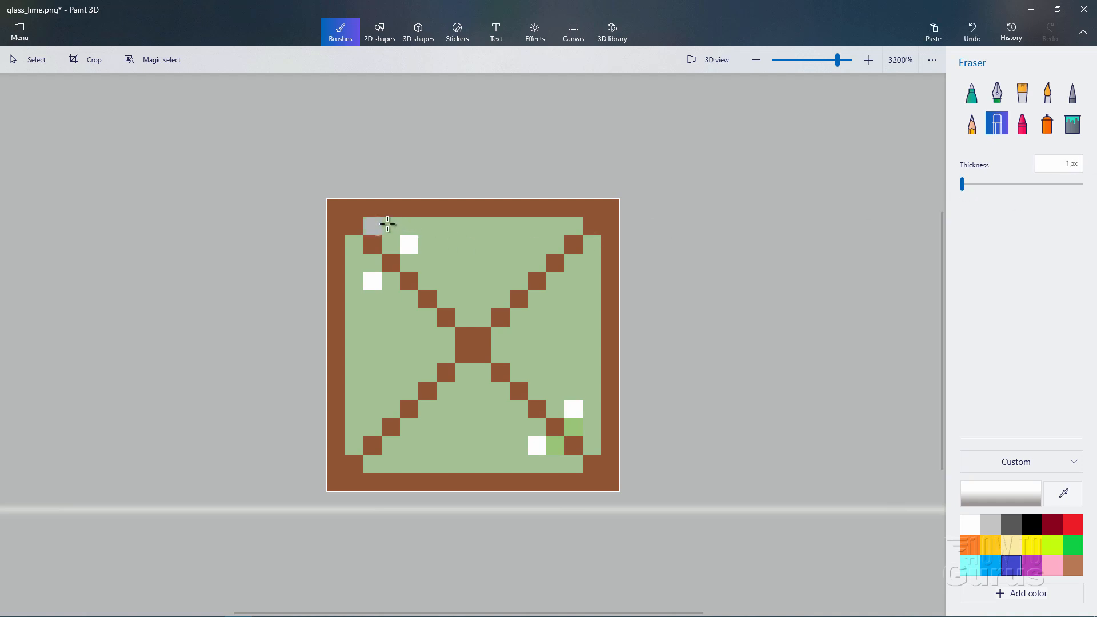
drag(401, 227, 452, 226)
drag(536, 224, 566, 227)
click(392, 244)
click(428, 245)
click(548, 244)
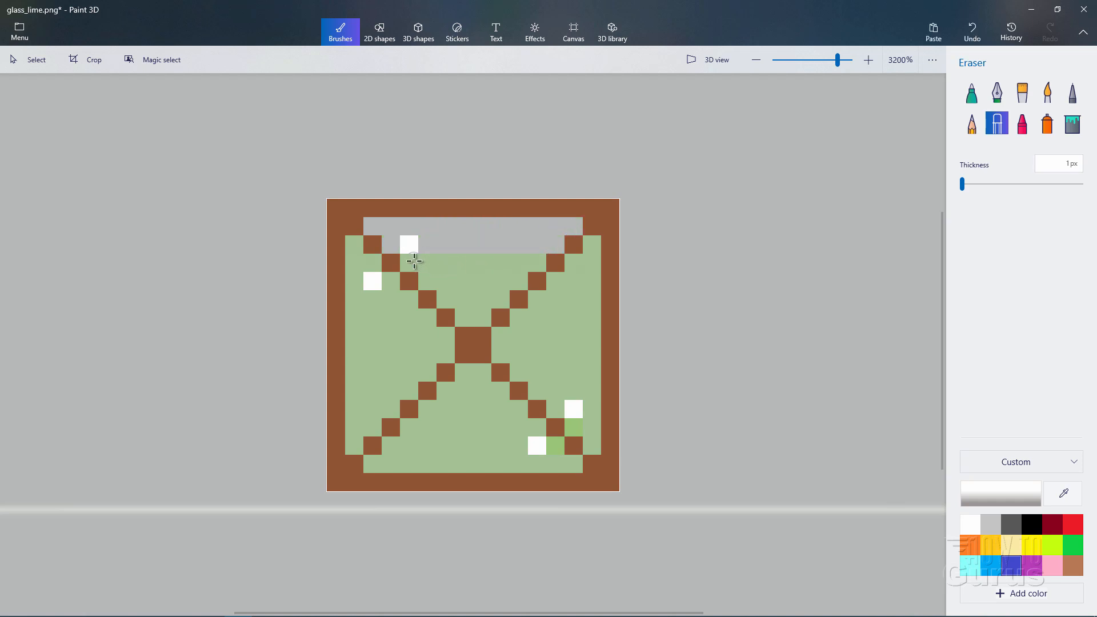
drag(414, 261, 538, 263)
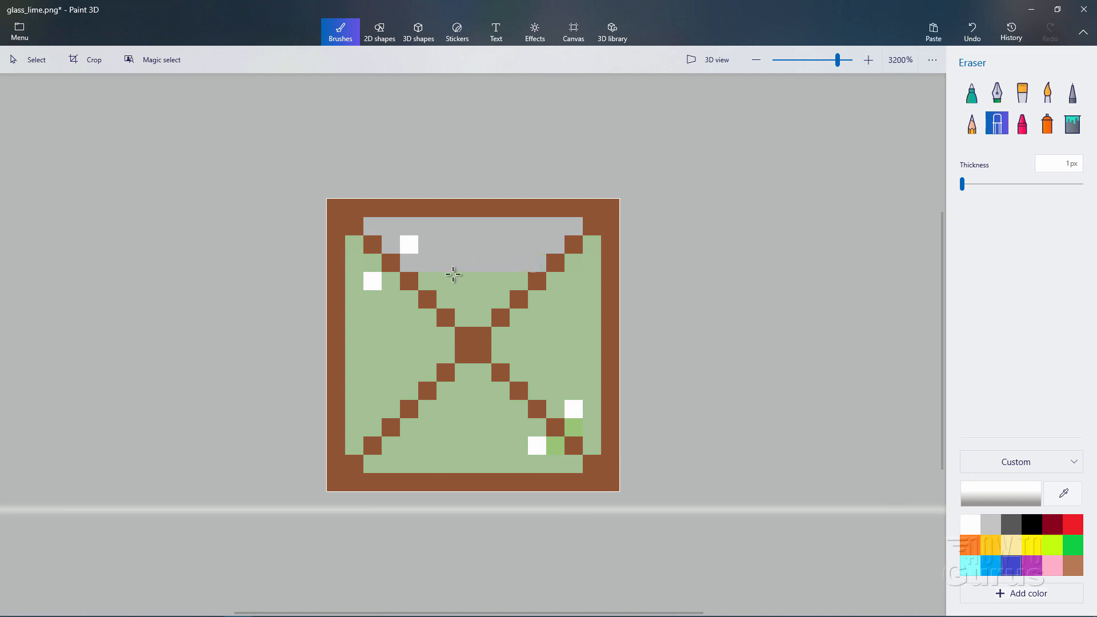
drag(429, 276, 511, 280)
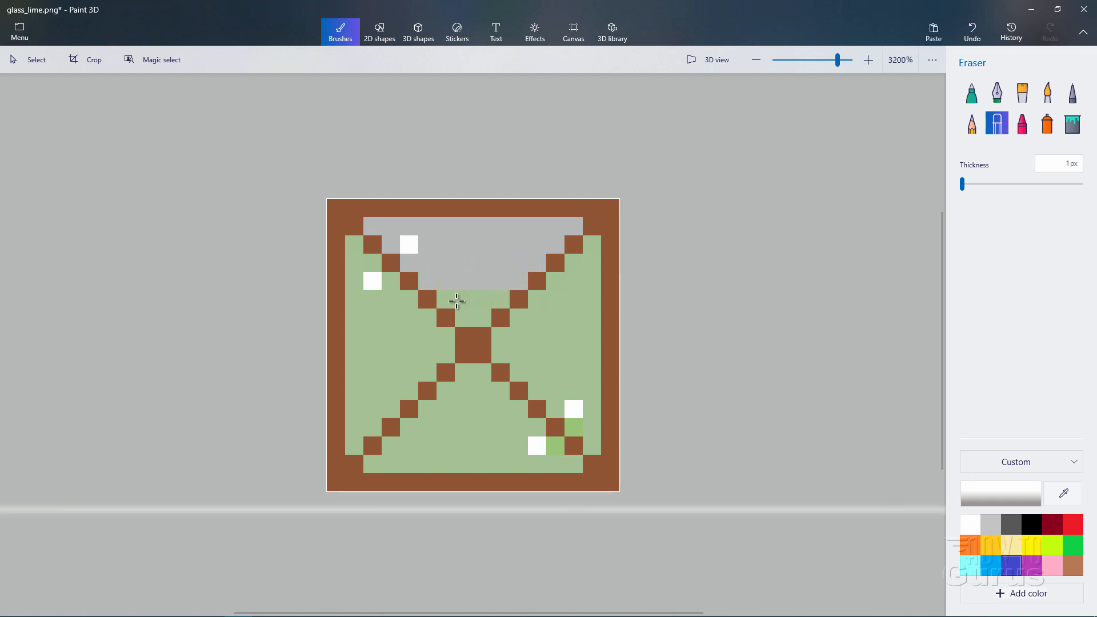
mouse_move(449, 298)
mouse_down()
mouse_move(495, 297)
mouse_move(473, 316)
mouse_up()
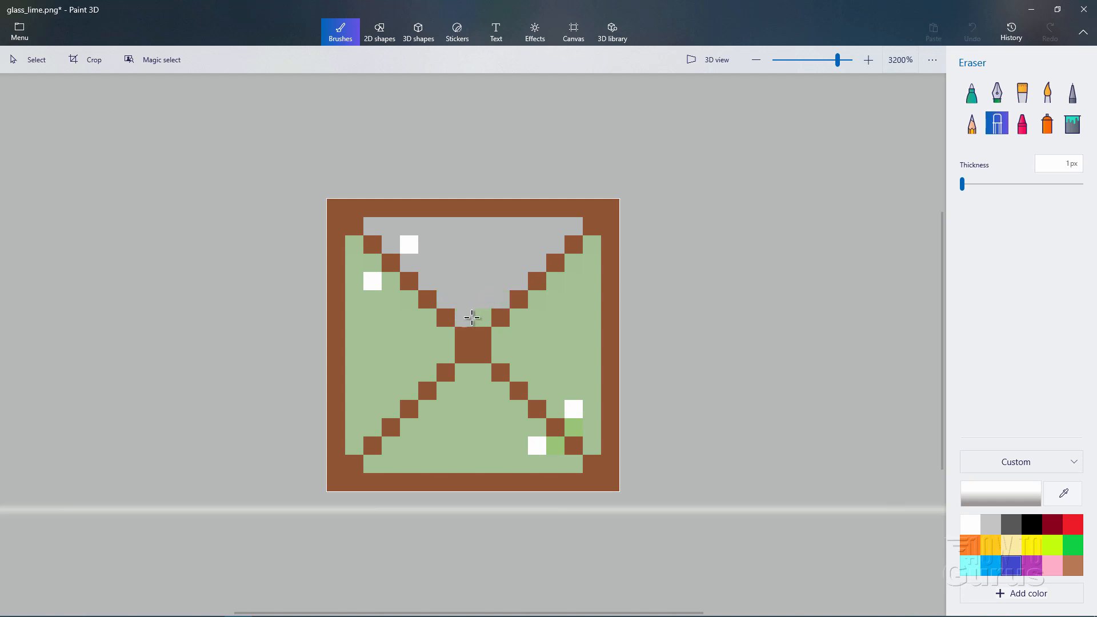
Step: Erase the green glass pixels in the right-hand triangle of the X, keeping the white highlight pixel
drag(592, 249, 592, 429)
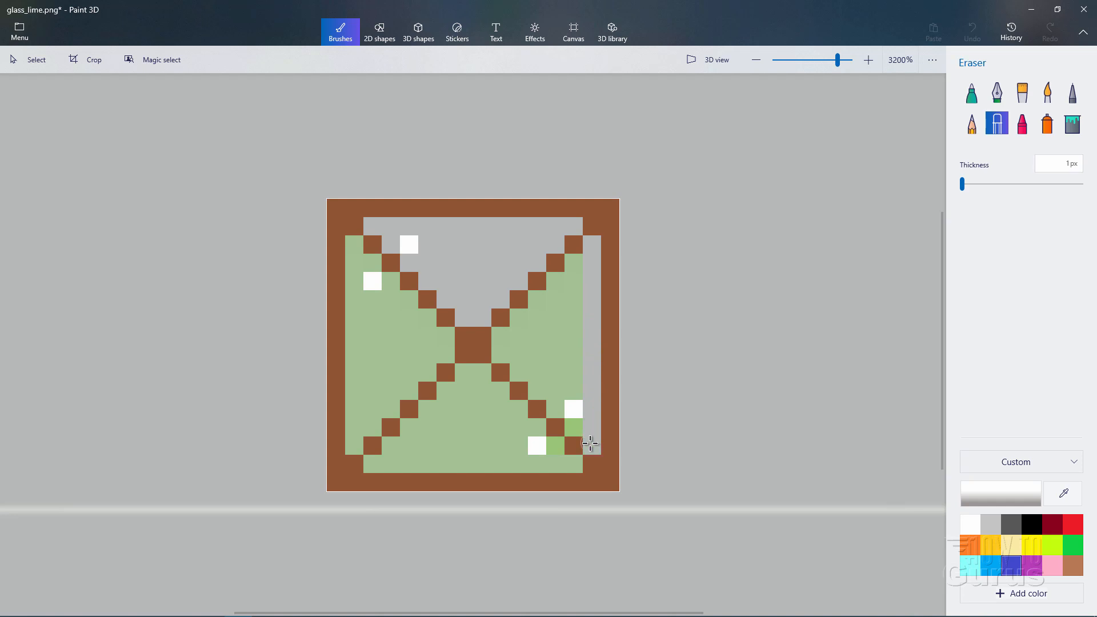
drag(575, 259, 579, 378)
click(579, 426)
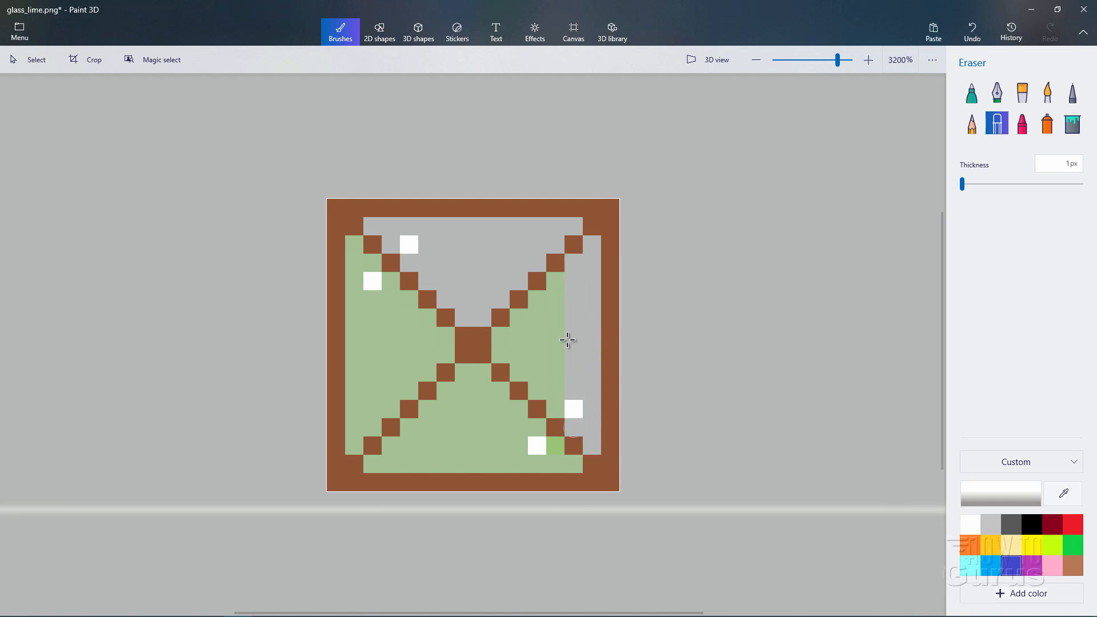
drag(554, 286, 556, 407)
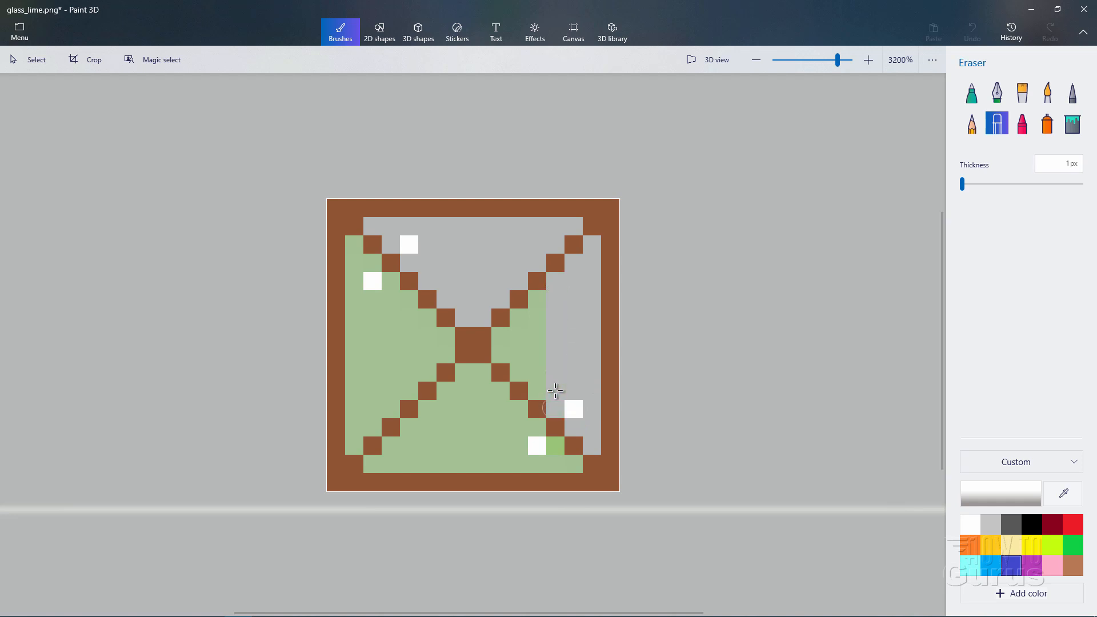
mouse_move(537, 306)
mouse_down()
mouse_move(538, 385)
mouse_move(518, 319)
mouse_move(517, 373)
mouse_move(503, 335)
mouse_move(503, 351)
mouse_move(465, 392)
mouse_move(457, 374)
mouse_move(481, 376)
mouse_move(447, 396)
mouse_move(502, 392)
mouse_up()
Step: Erase the green glass pixels in the lower triangle of the X down to the brown border, keeping the white pixel
drag(419, 416, 519, 409)
drag(408, 430, 530, 429)
drag(393, 447, 561, 447)
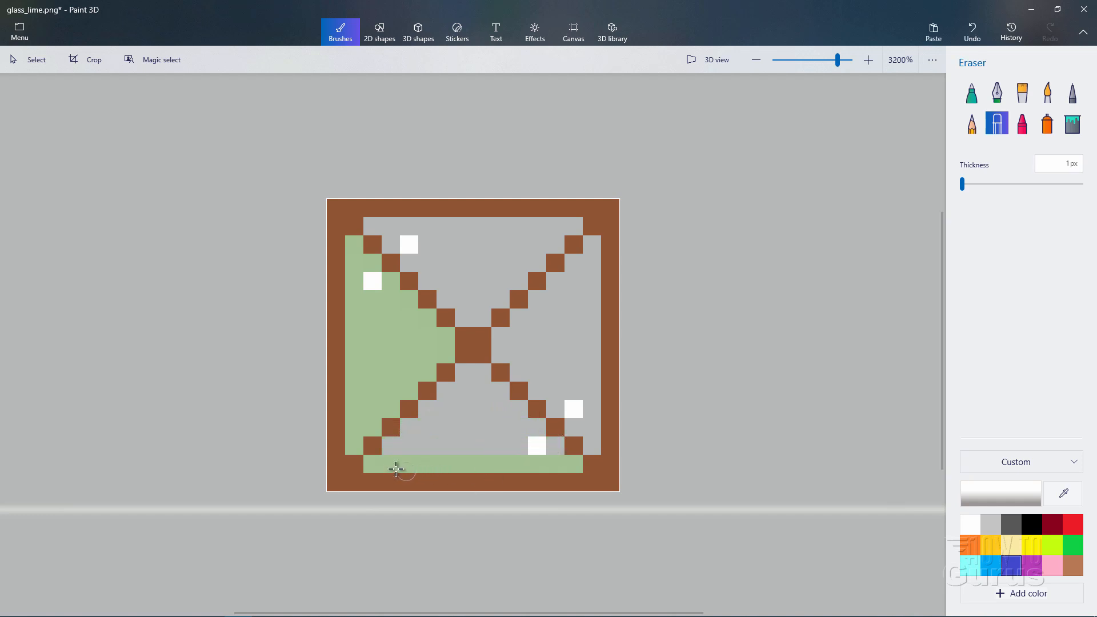
drag(372, 463, 573, 465)
Step: Erase the remaining green glass pixels in the left-hand triangle of the X, keeping the white highlight pixel
mouse_move(445, 335)
mouse_down()
mouse_move(438, 343)
mouse_move(429, 322)
mouse_up()
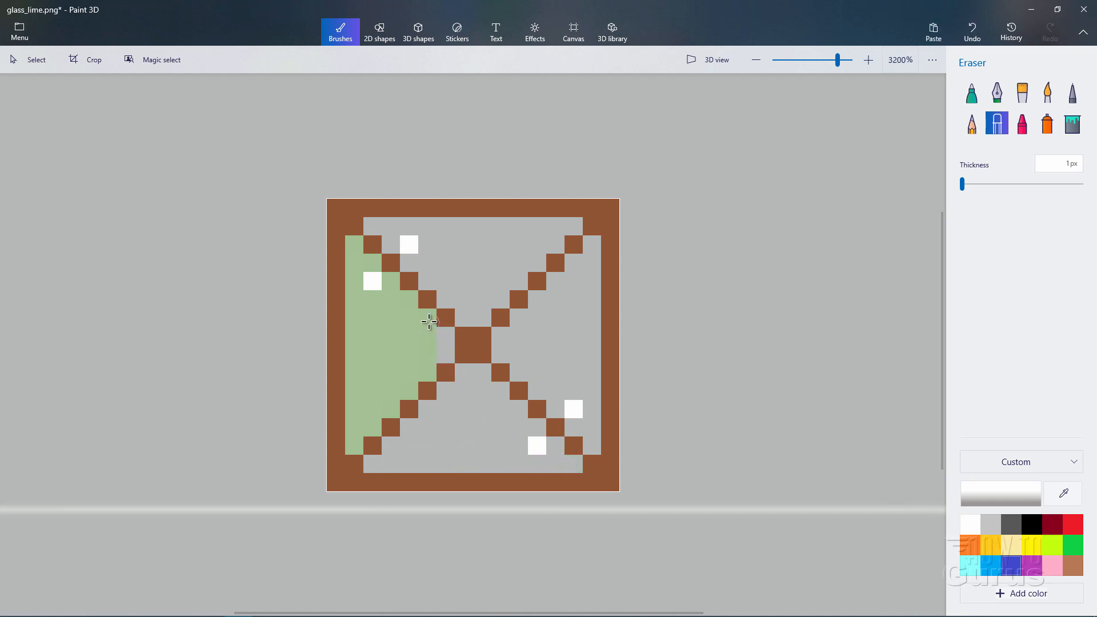
drag(427, 372, 426, 343)
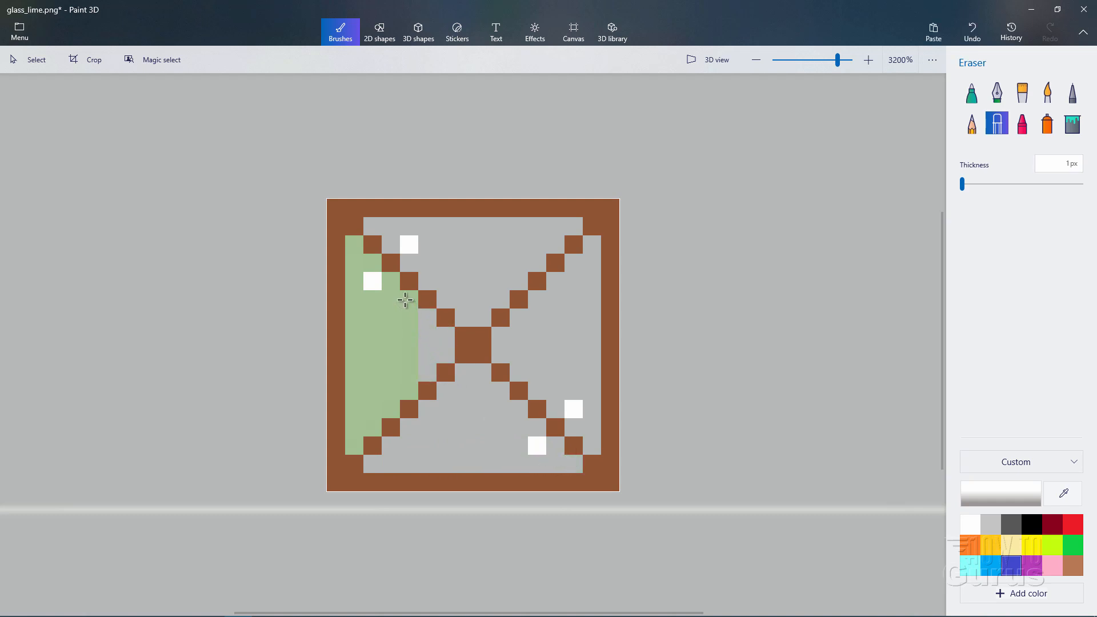
drag(405, 300, 408, 339)
drag(411, 386, 411, 390)
drag(391, 280, 392, 362)
click(391, 406)
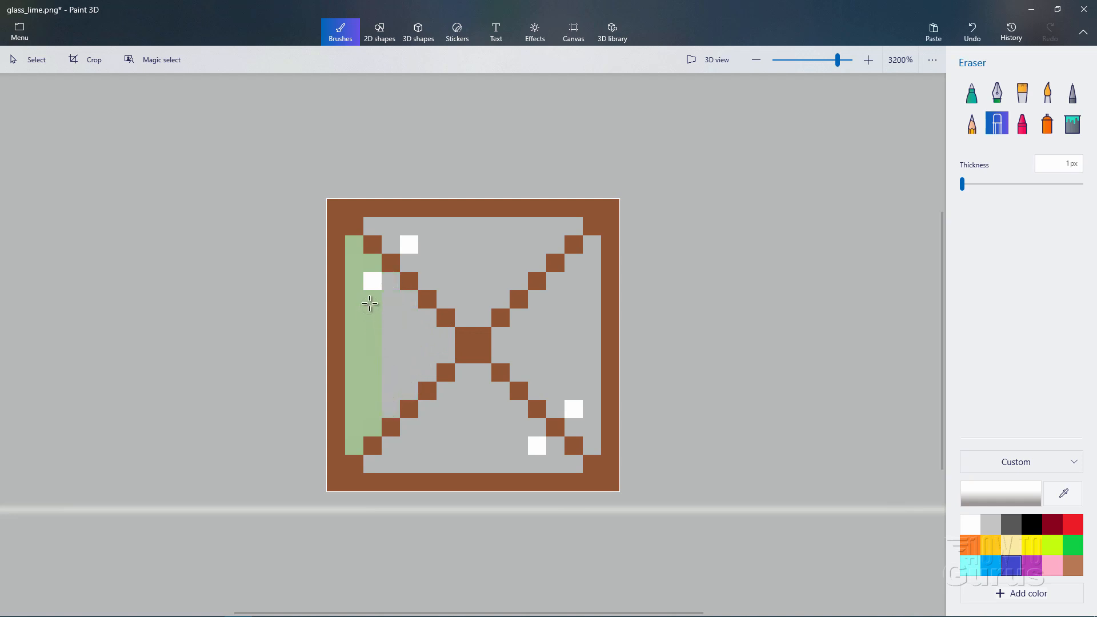
click(372, 302)
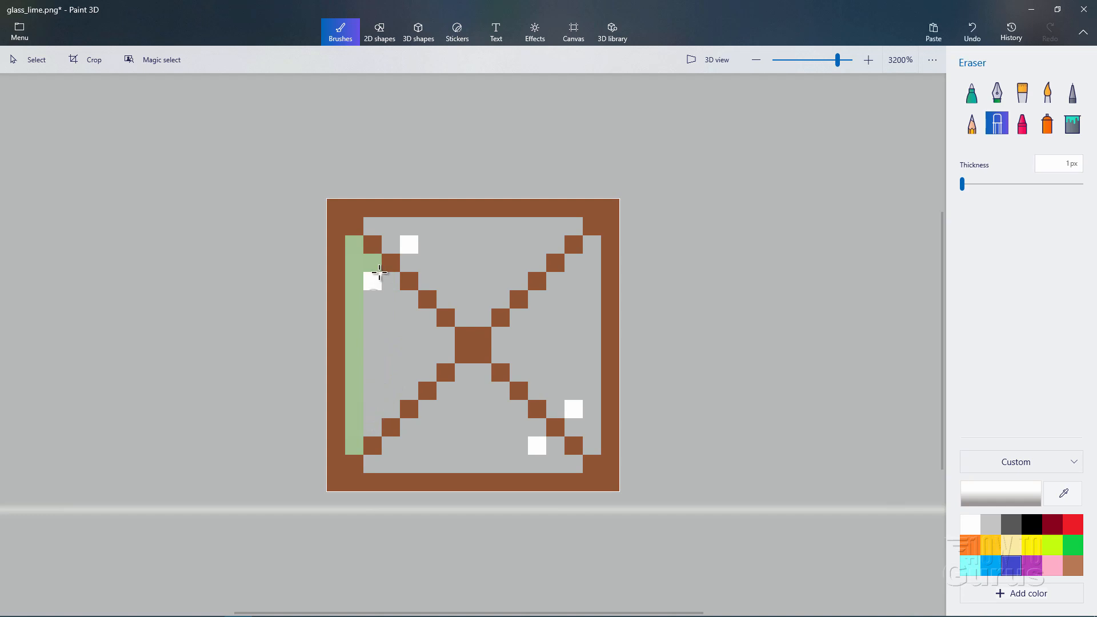
mouse_move(373, 260)
mouse_down()
mouse_move(353, 247)
mouse_move(357, 439)
mouse_up()
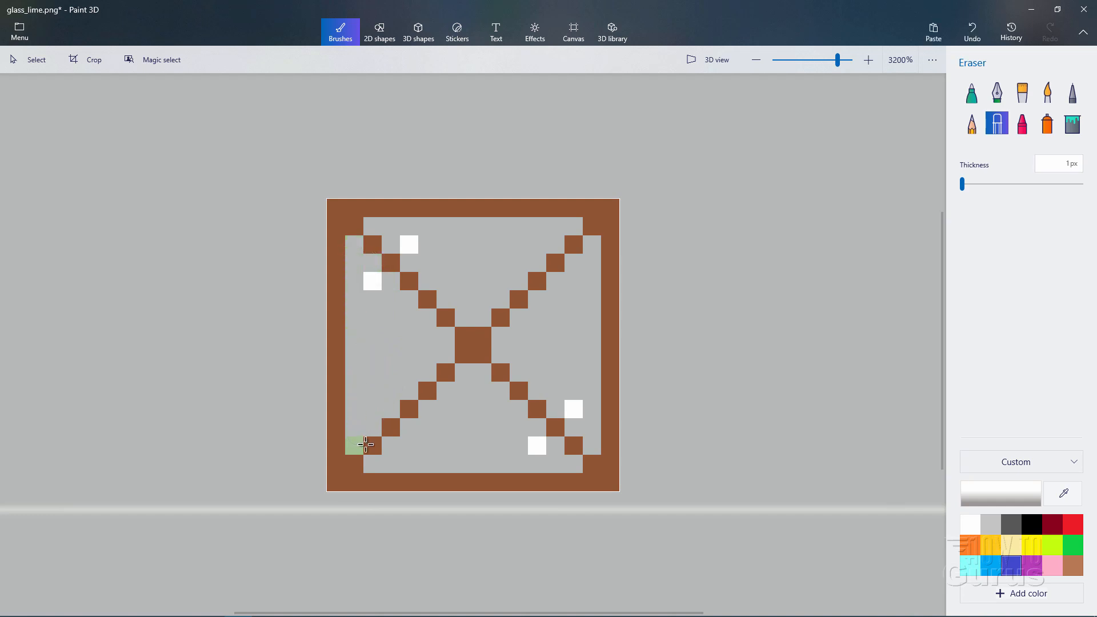
click(352, 446)
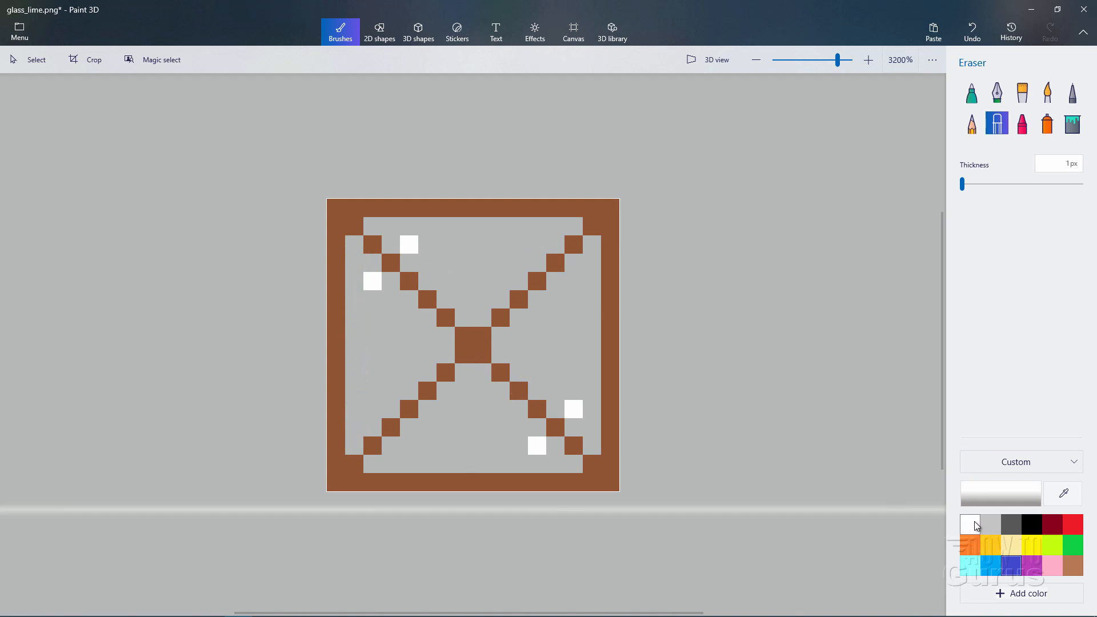
Step: Set the white Pixel pen to 25% opacity at 1px and paint the upper triangle of the X, sparing the white highlight pixel
click(1081, 93)
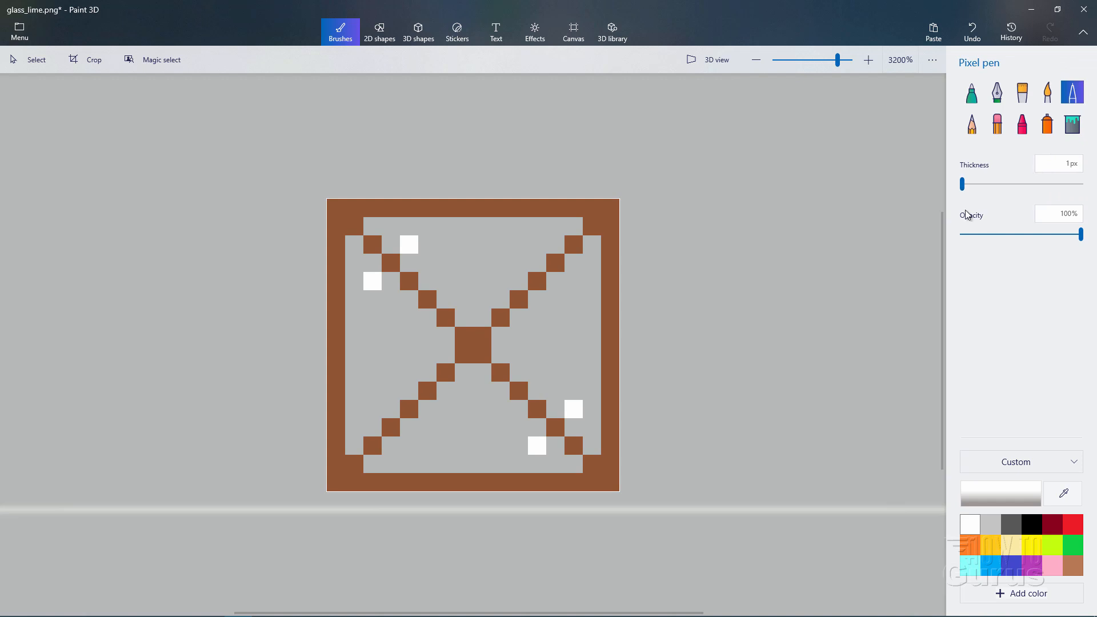
drag(1082, 236, 993, 247)
click(375, 226)
drag(395, 226, 572, 228)
drag(409, 242, 557, 244)
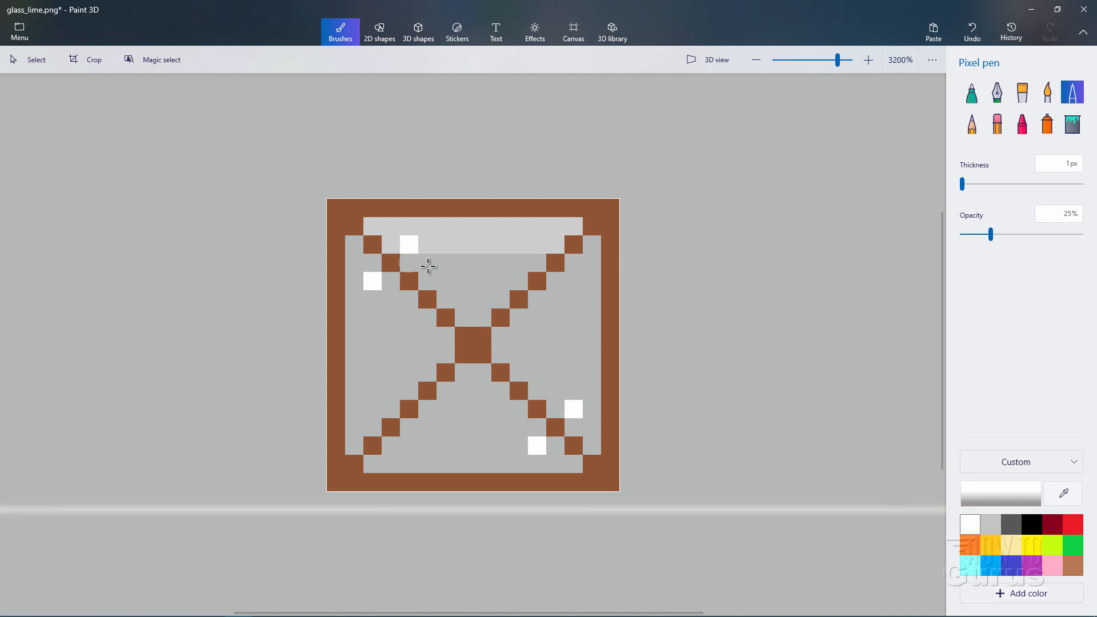
drag(428, 266, 543, 263)
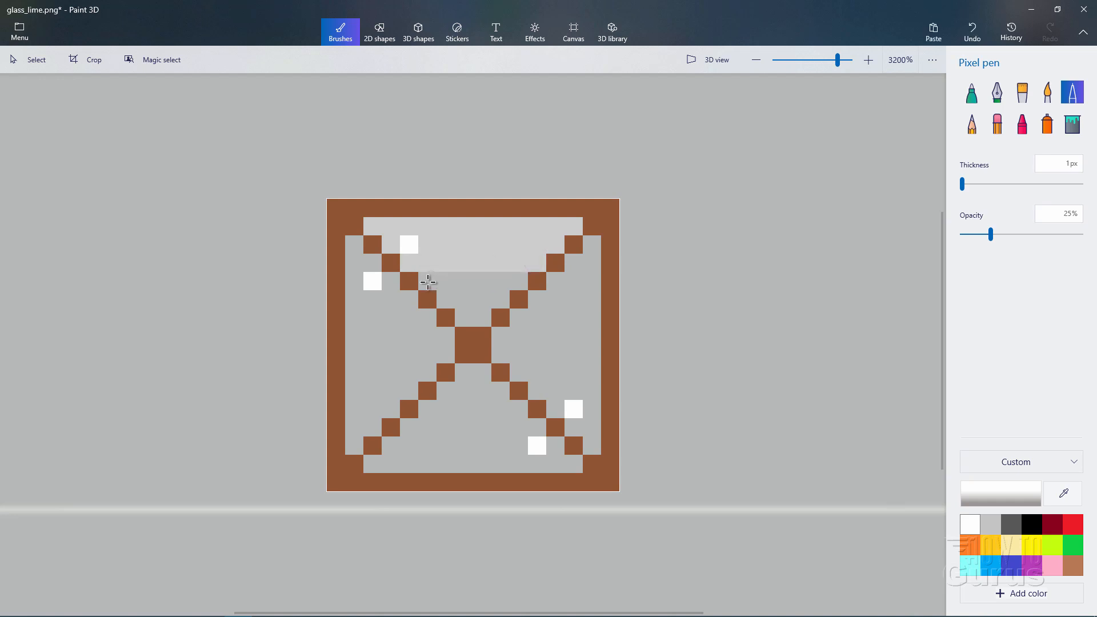
drag(428, 282, 512, 284)
mouse_move(448, 301)
mouse_down()
mouse_move(502, 299)
mouse_move(468, 316)
mouse_move(486, 316)
mouse_up()
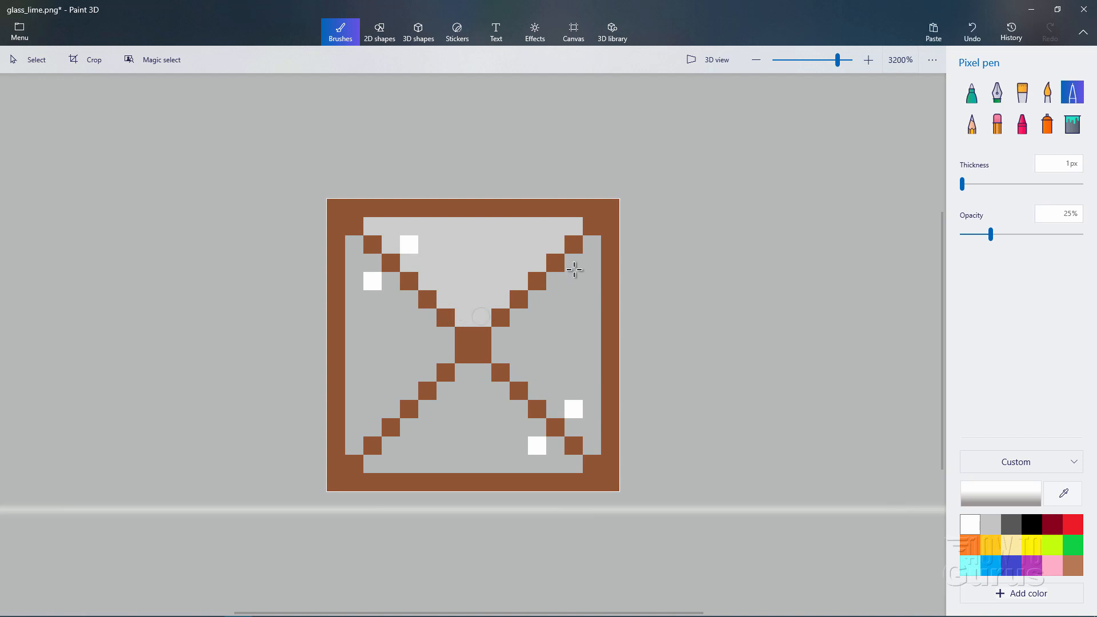
Step: Paint the right-hand triangle of the X with 25% opacity white, leaving the brown pixels and white highlight untouched
mouse_move(591, 248)
mouse_down()
mouse_move(583, 353)
mouse_move(594, 443)
mouse_up()
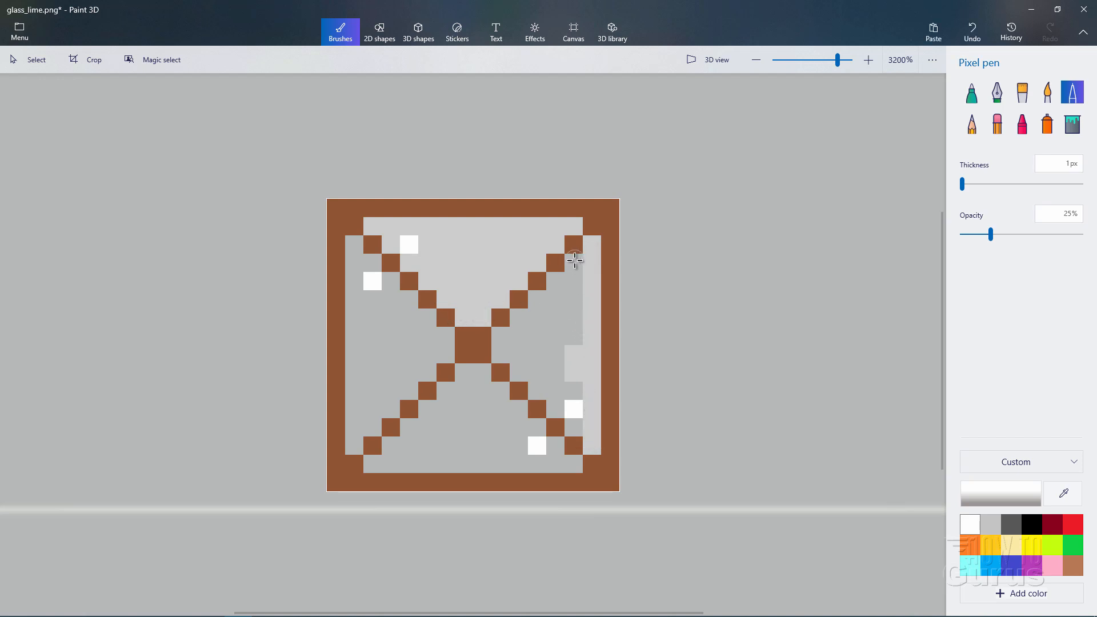
drag(573, 255, 573, 427)
drag(558, 281, 560, 408)
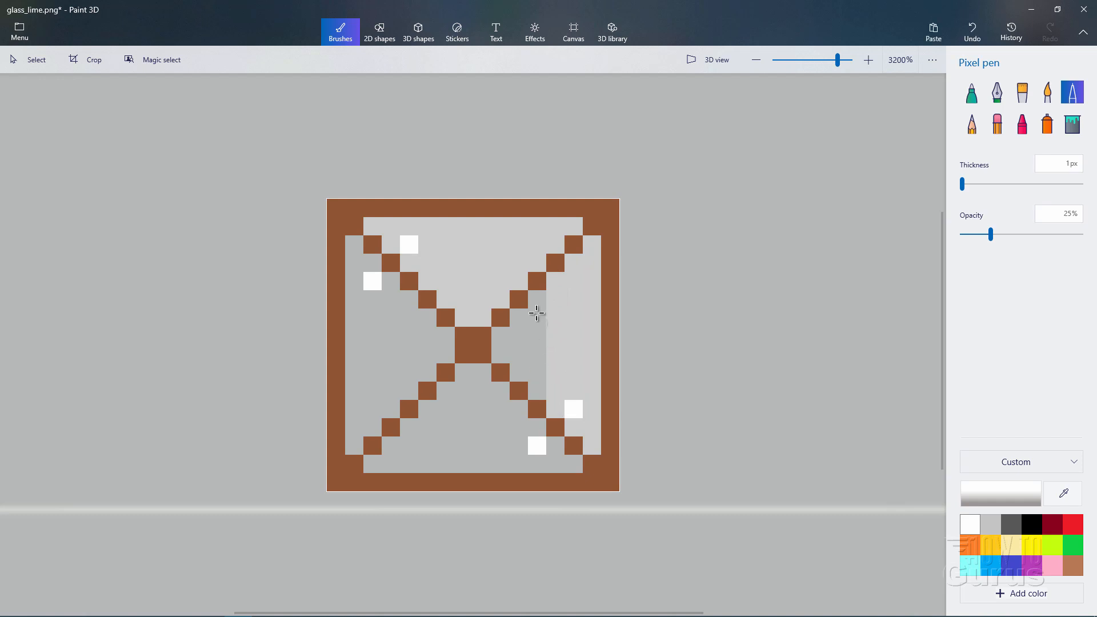
drag(538, 302, 540, 400)
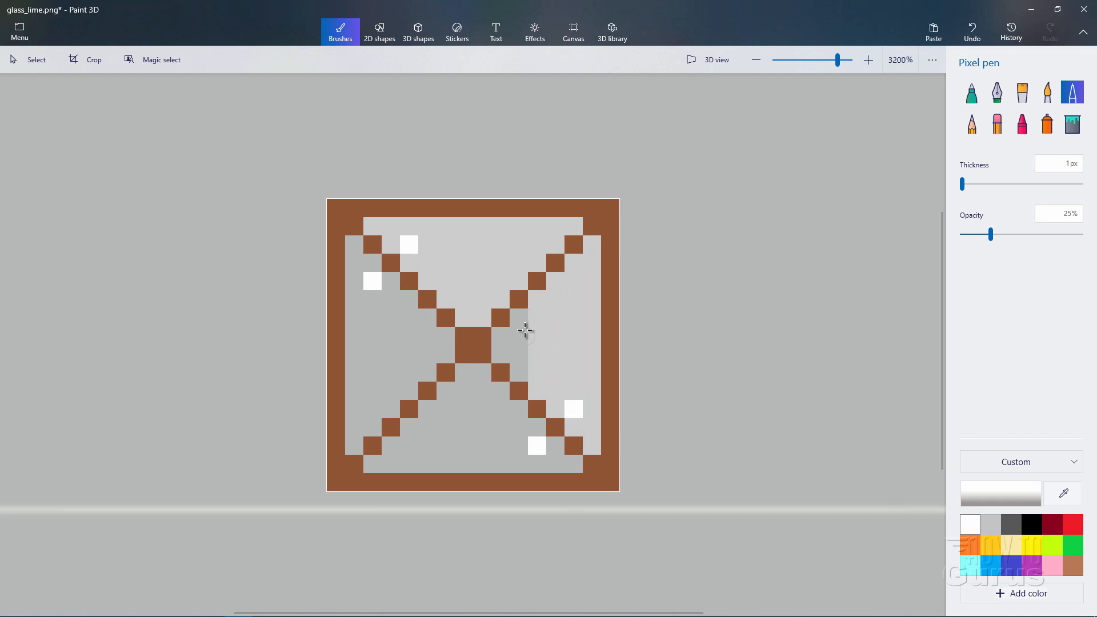
mouse_move(520, 322)
mouse_down()
mouse_move(519, 371)
mouse_move(503, 339)
mouse_move(464, 375)
mouse_move(482, 374)
mouse_move(449, 391)
mouse_move(507, 392)
mouse_up()
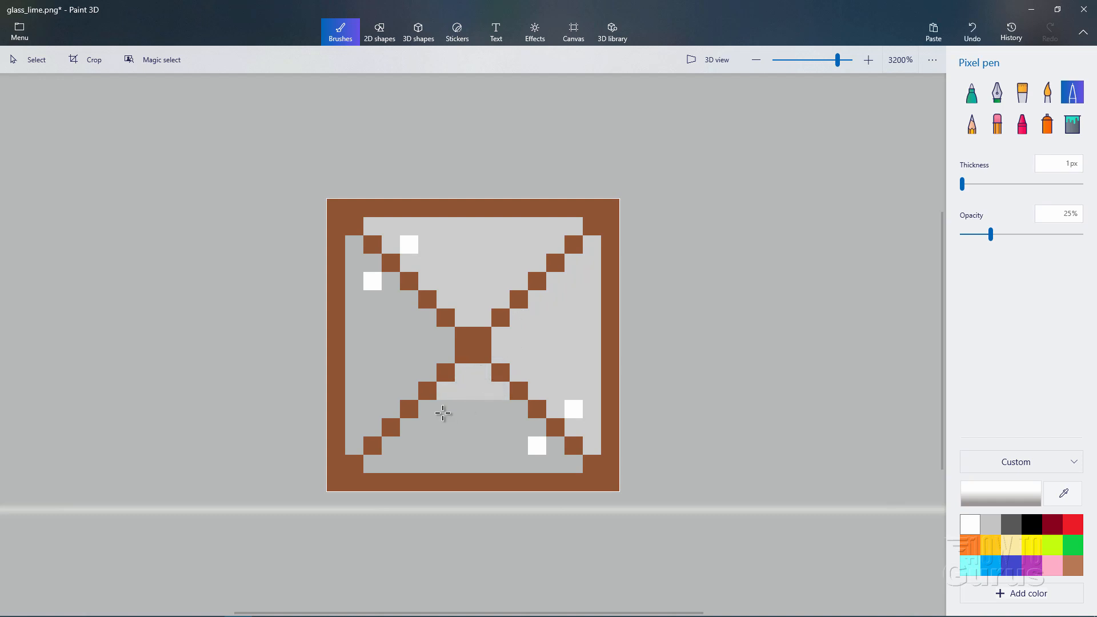
Step: Paint the lower triangle of the X with 25% opacity white down to the brown border, sparing the white highlight
drag(428, 409, 520, 412)
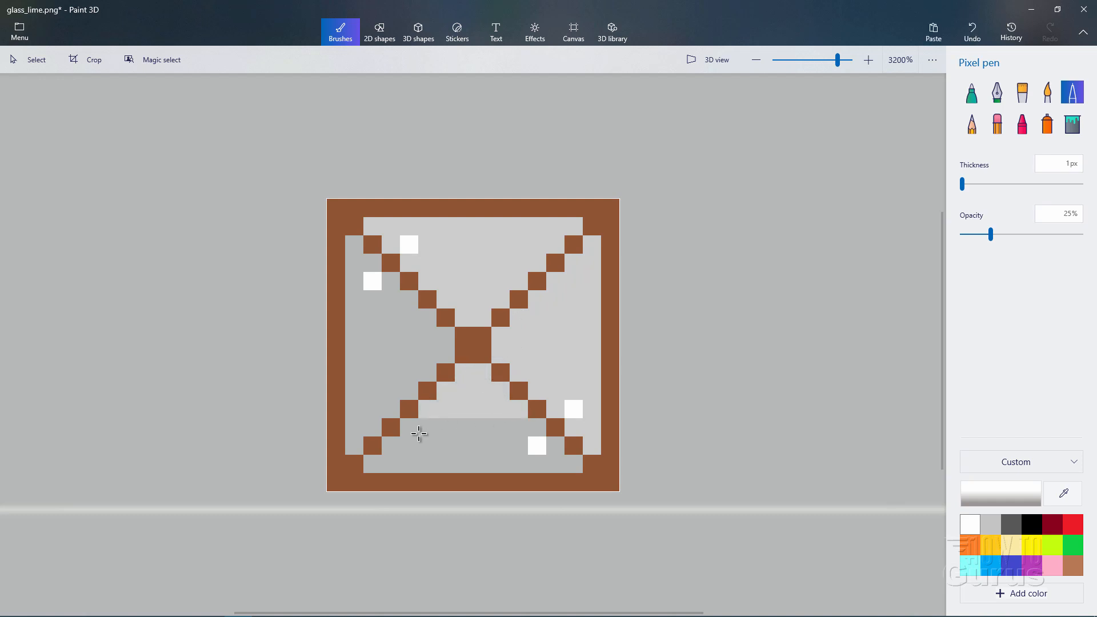
drag(409, 427, 529, 429)
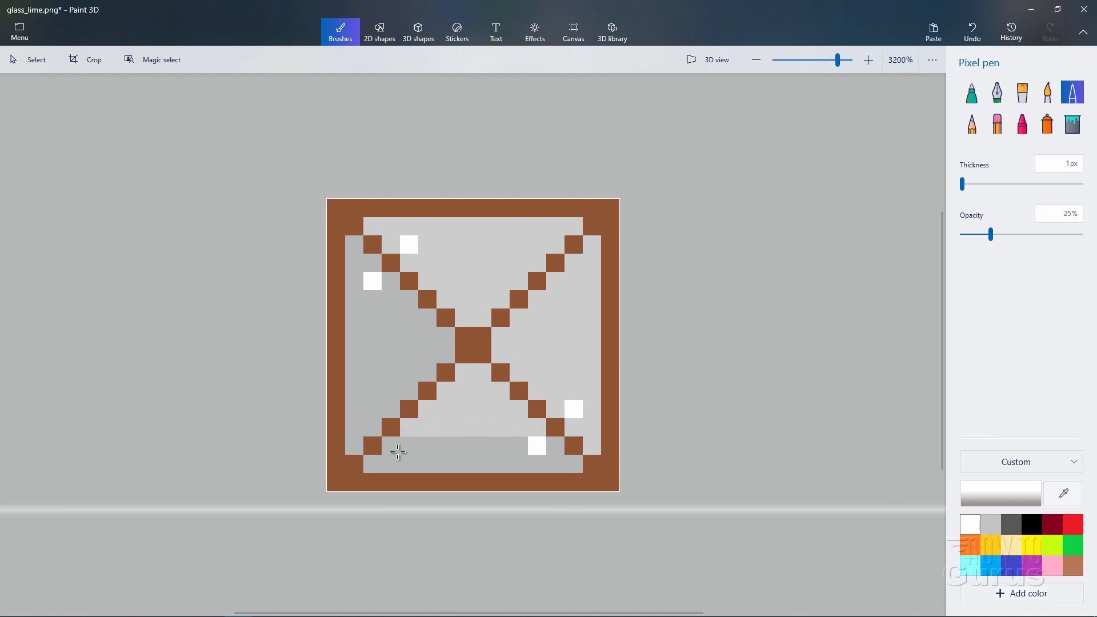
drag(393, 446, 517, 445)
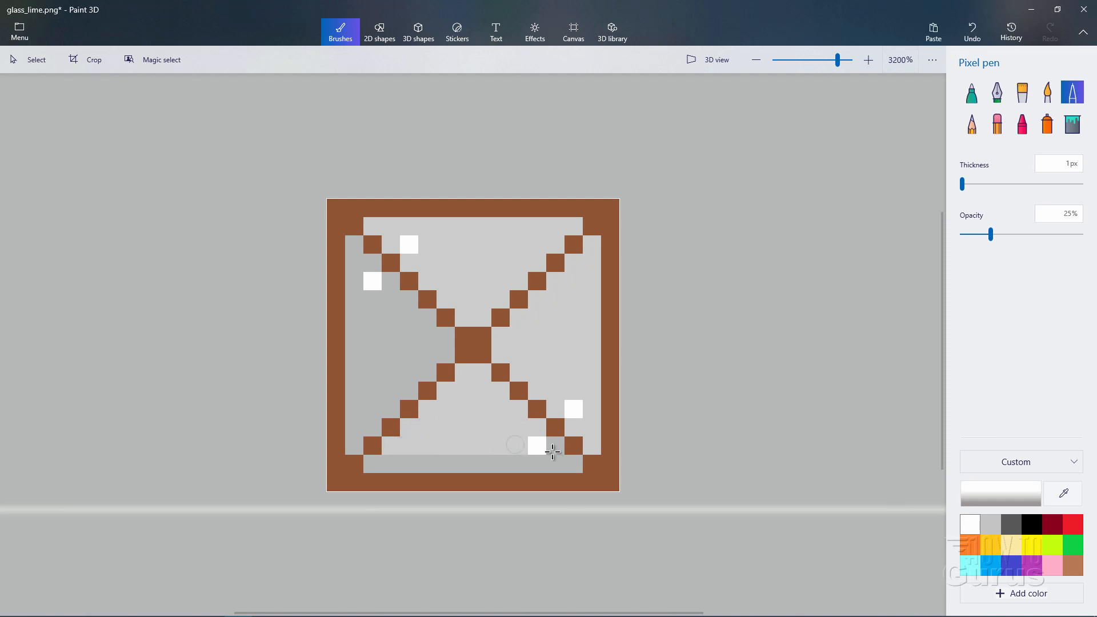
drag(372, 464, 567, 464)
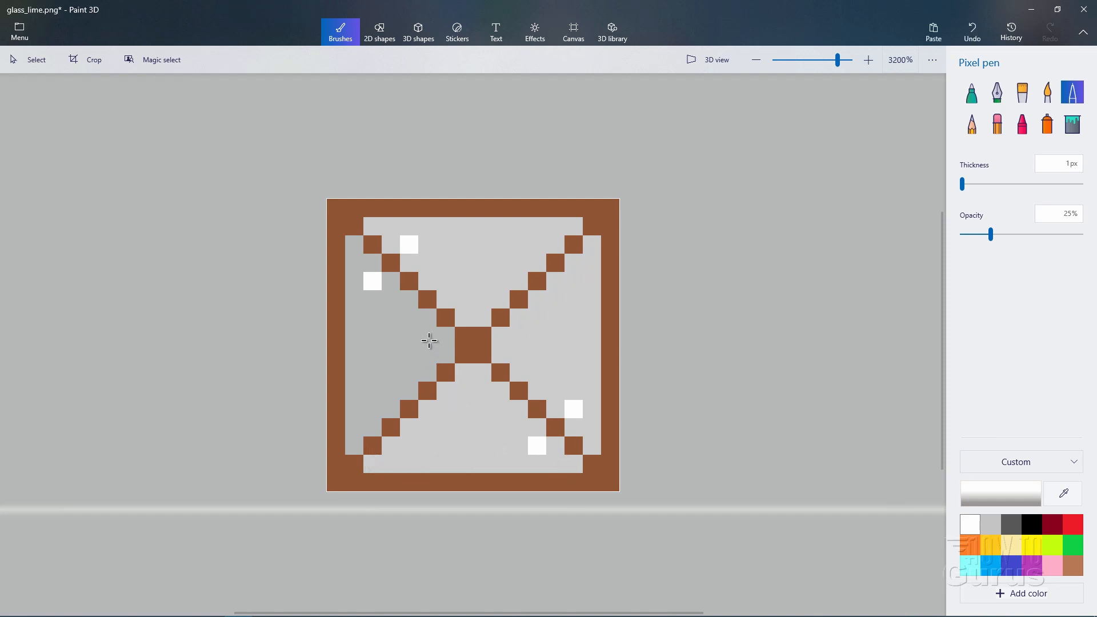
Step: Paint the left-hand triangle of the X with 25% opacity white and save the texture as glass_lime.png
mouse_move(445, 338)
mouse_down()
mouse_move(443, 351)
mouse_move(424, 314)
mouse_move(427, 367)
mouse_move(407, 298)
mouse_move(411, 383)
mouse_move(393, 284)
mouse_move(394, 406)
mouse_up()
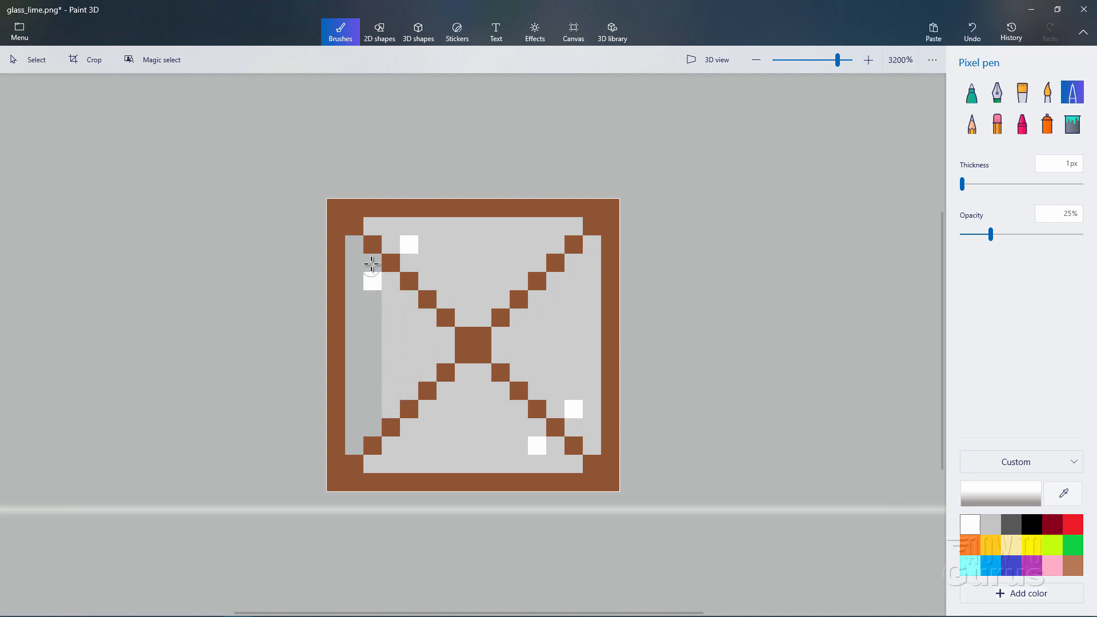
mouse_move(367, 296)
mouse_down()
mouse_move(376, 420)
mouse_move(373, 302)
mouse_move(353, 242)
mouse_move(360, 443)
mouse_up()
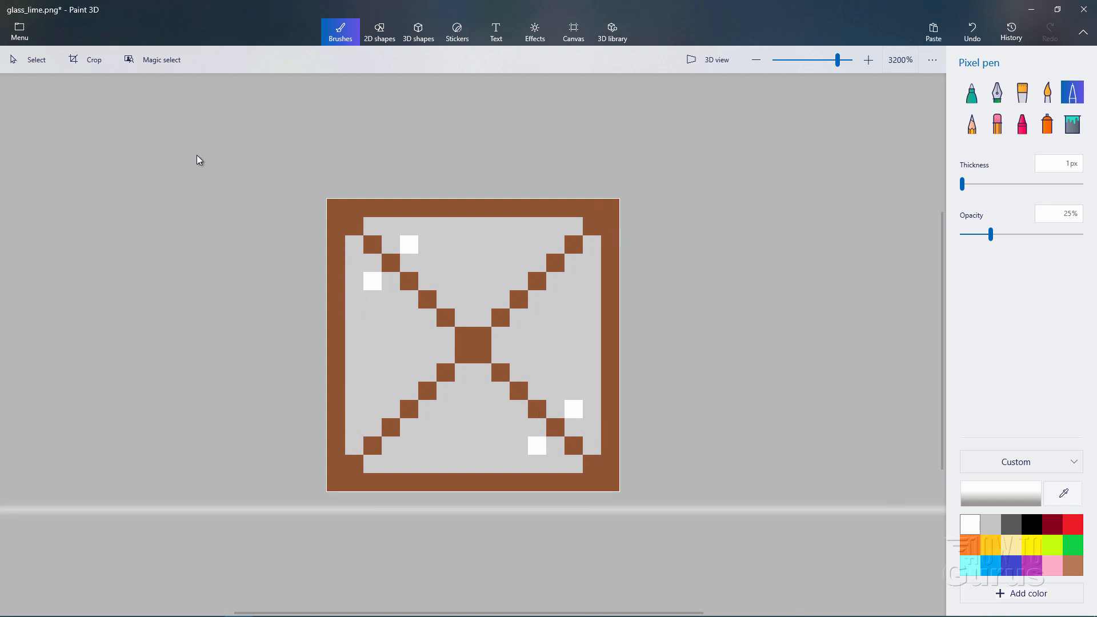
click(20, 29)
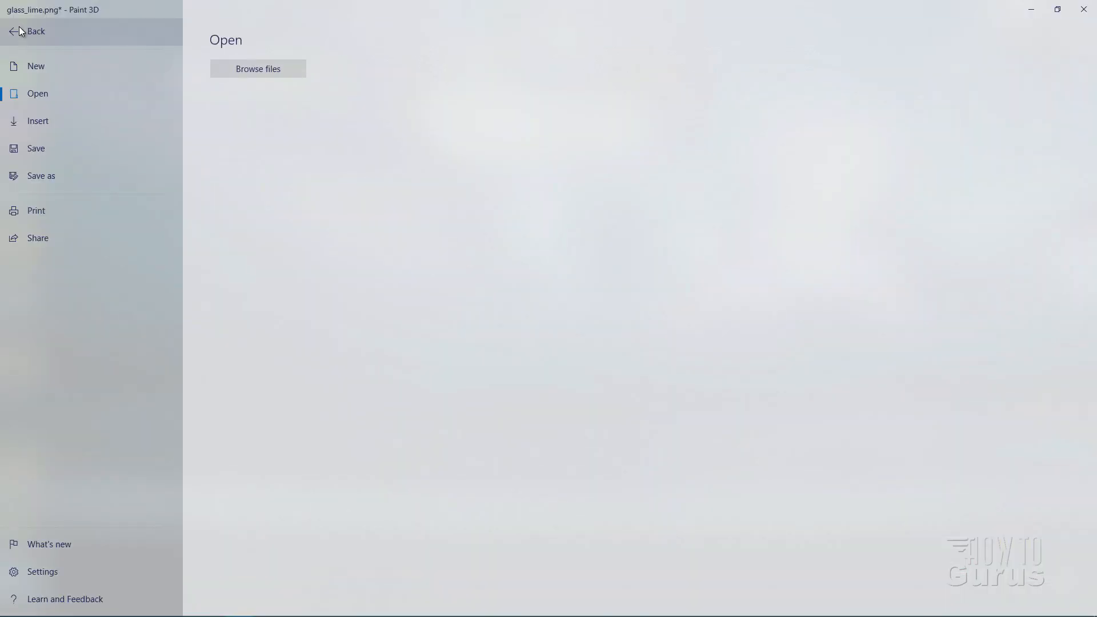
click(35, 148)
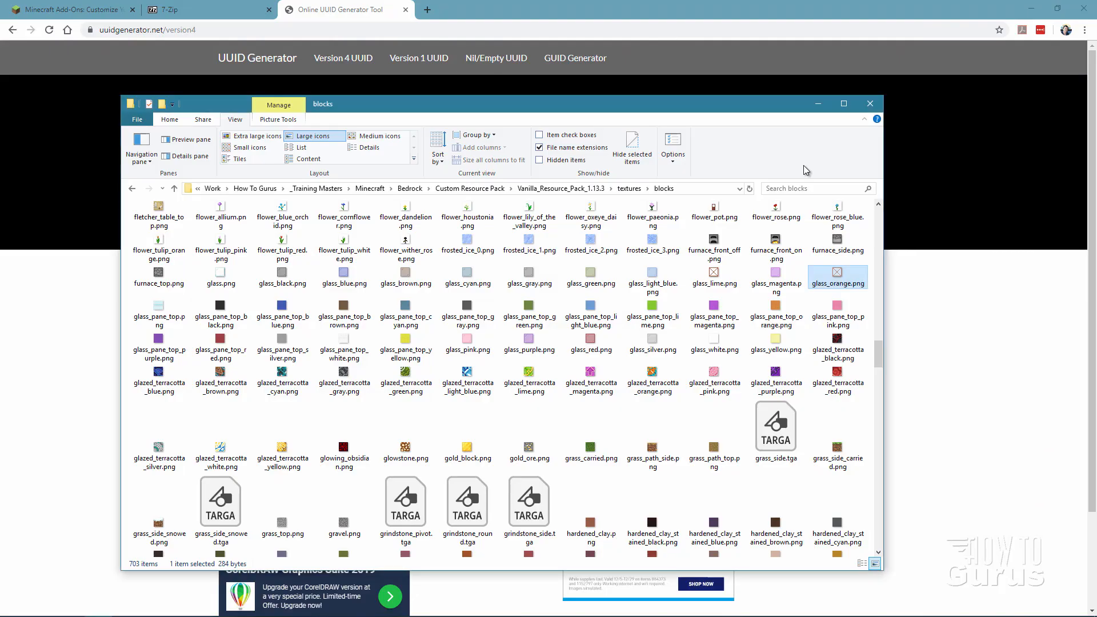
Step: Switch to File Explorer, select glass_lime.png in the blocks folder, and return to the contents of the Vanilla_Resource_Pack_1.13.3 folder
click(714, 289)
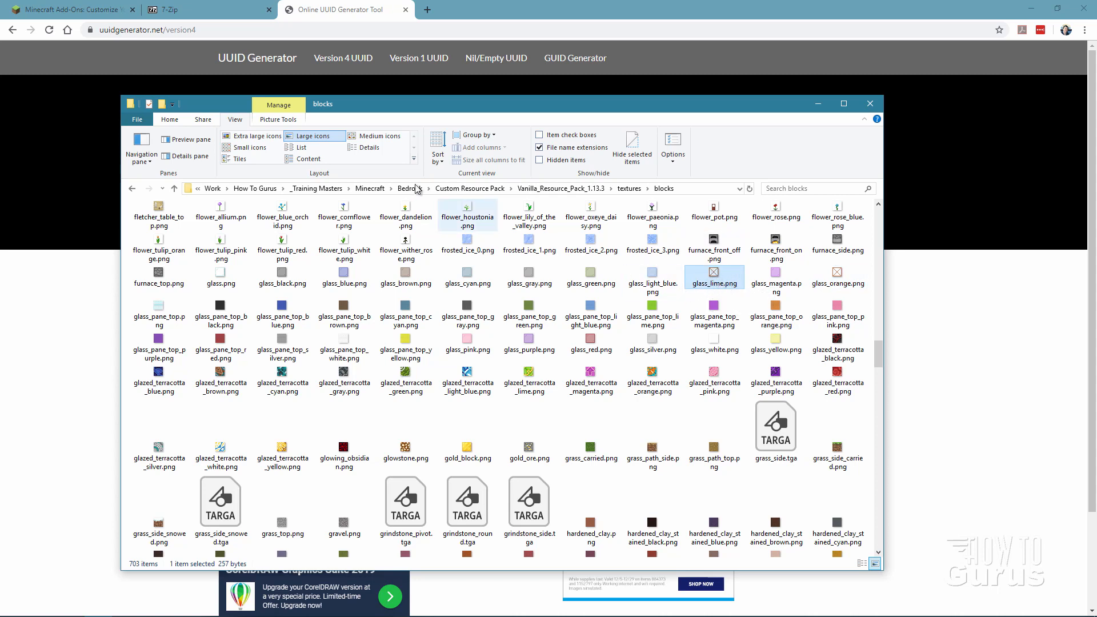
click(628, 188)
click(596, 190)
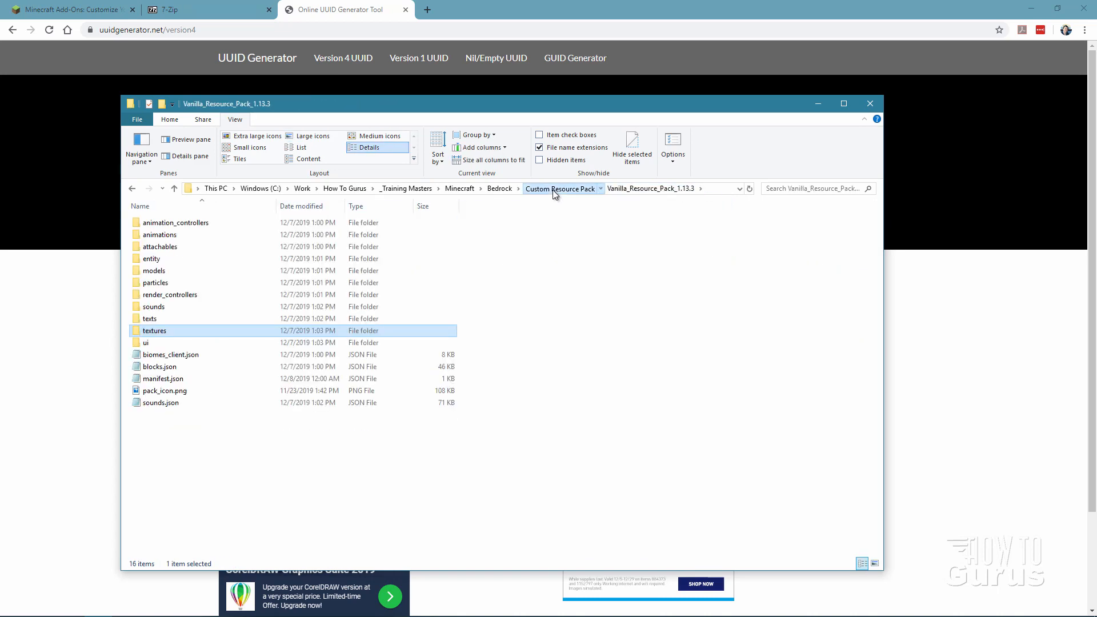
click(553, 190)
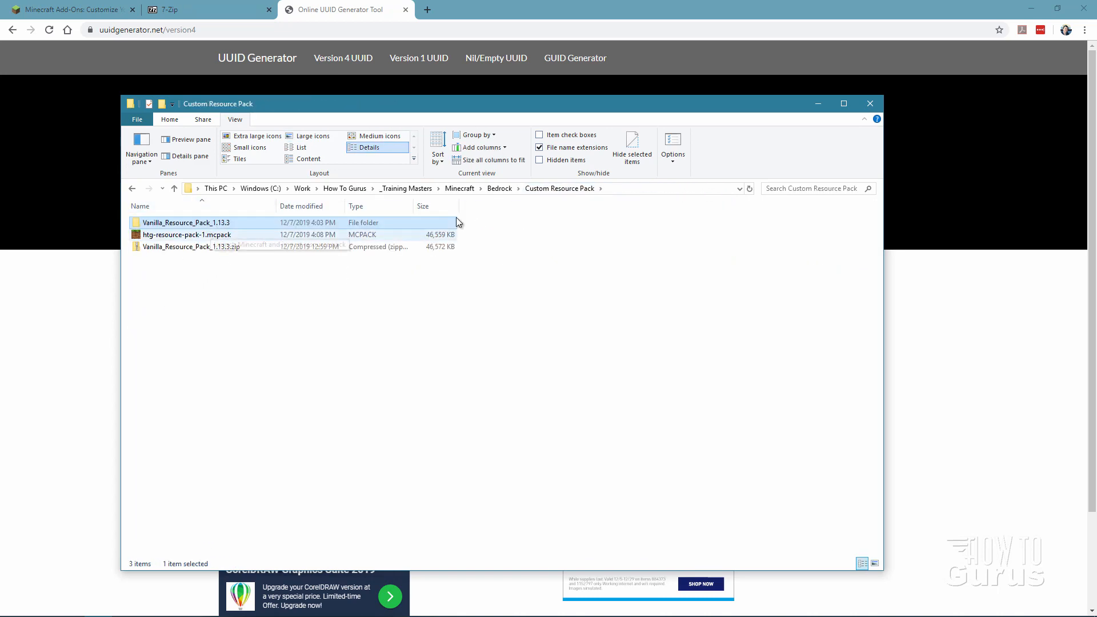
double_click(139, 223)
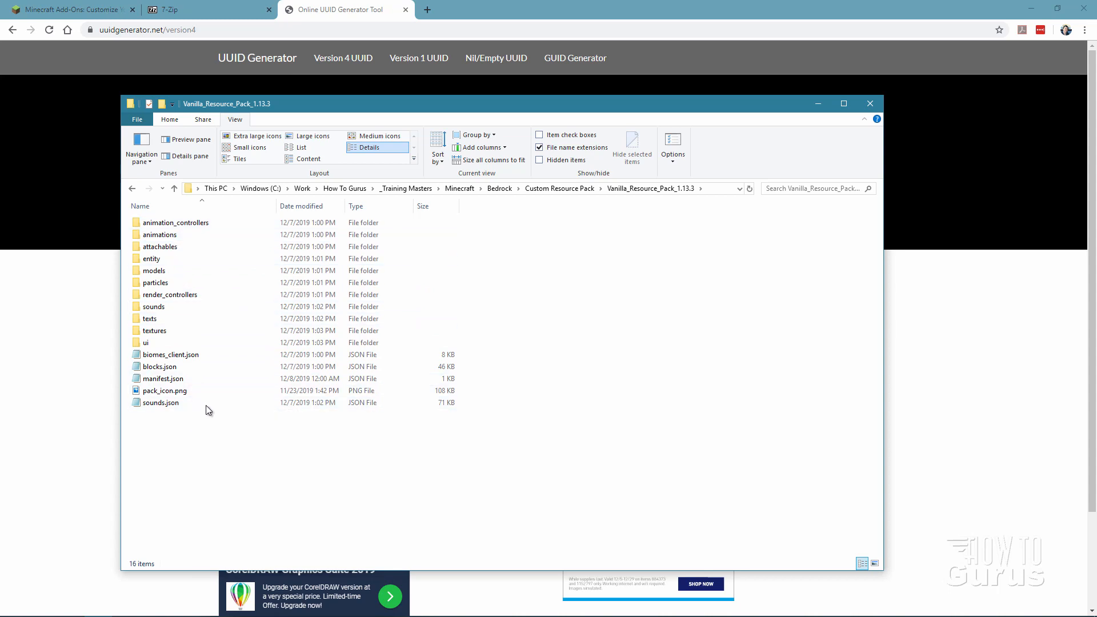
Step: Select everything from animation_controllers to sounds.json in the pack folder and start adding it to a 7-Zip archive
click(170, 225)
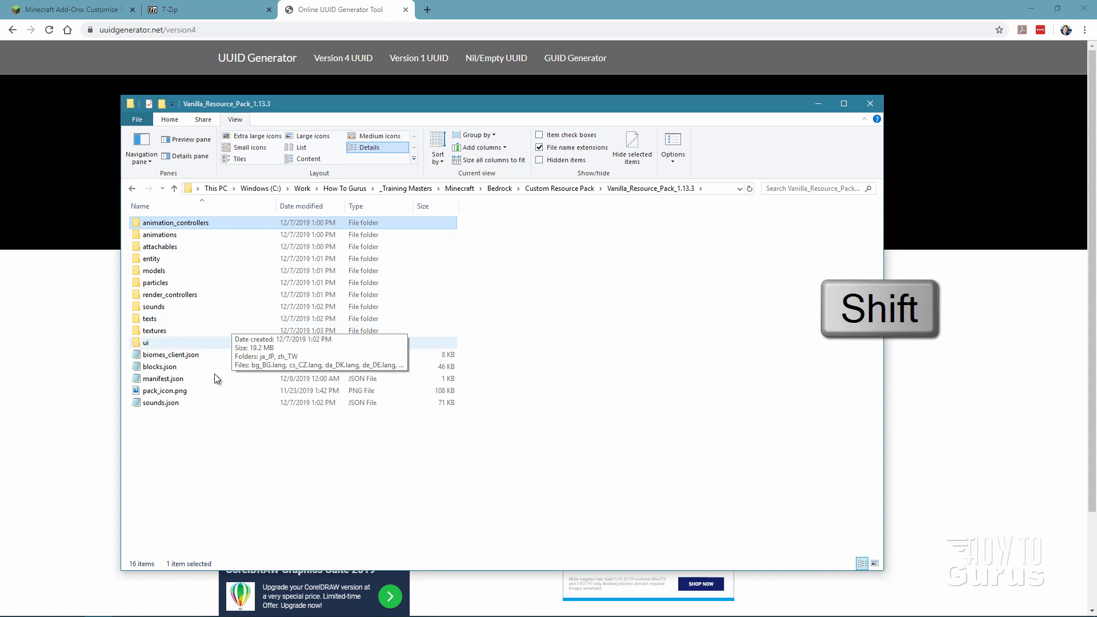
shift+click(173, 404)
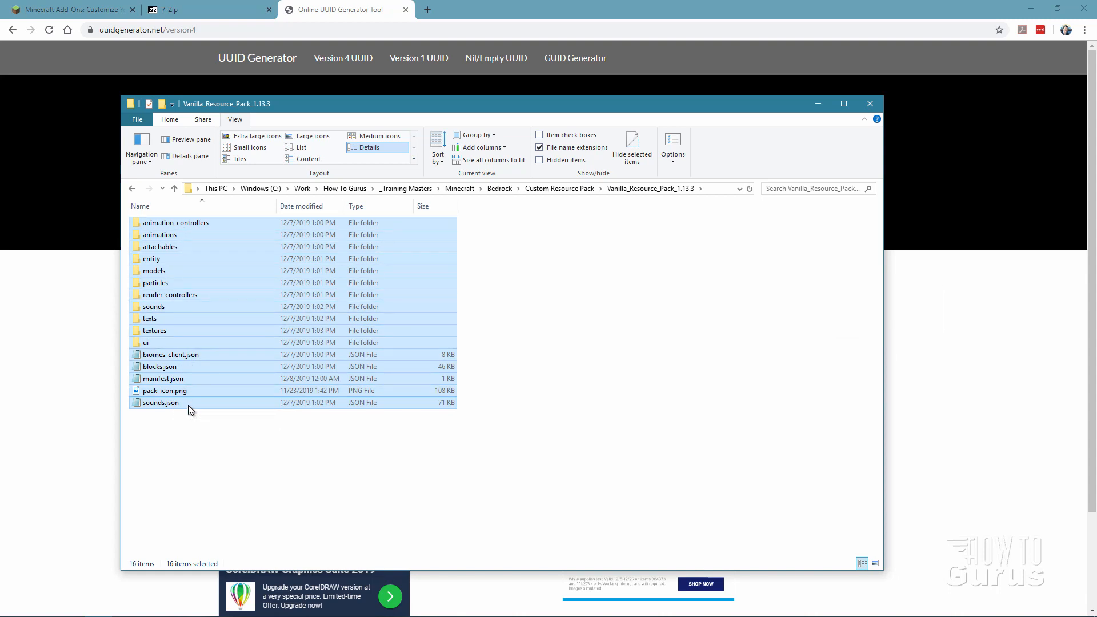
right_click(202, 324)
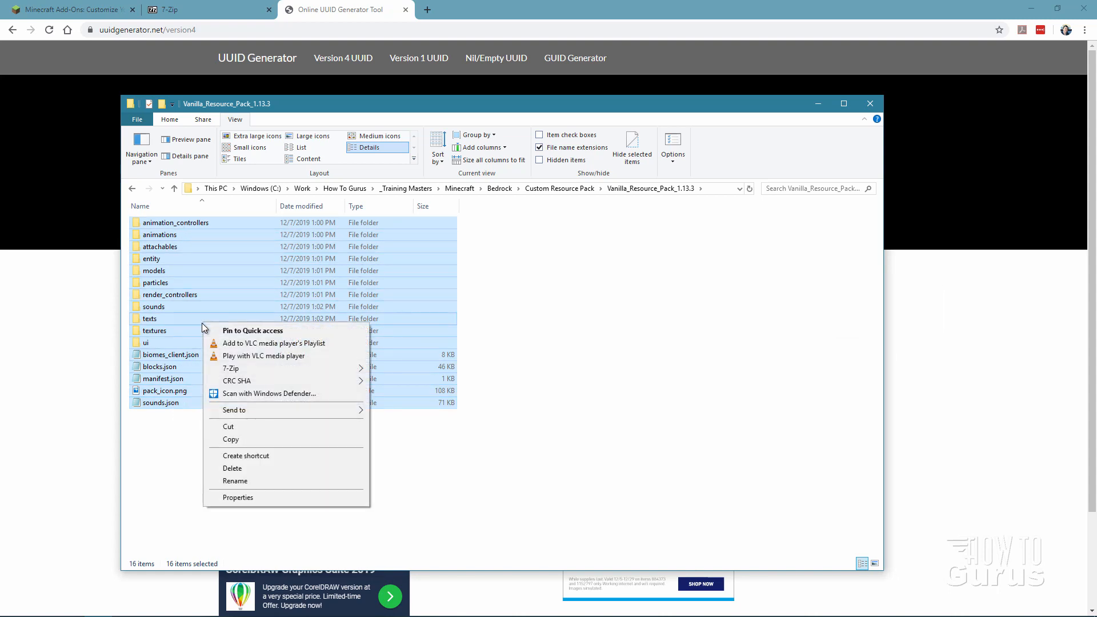
mouse_move(259, 369)
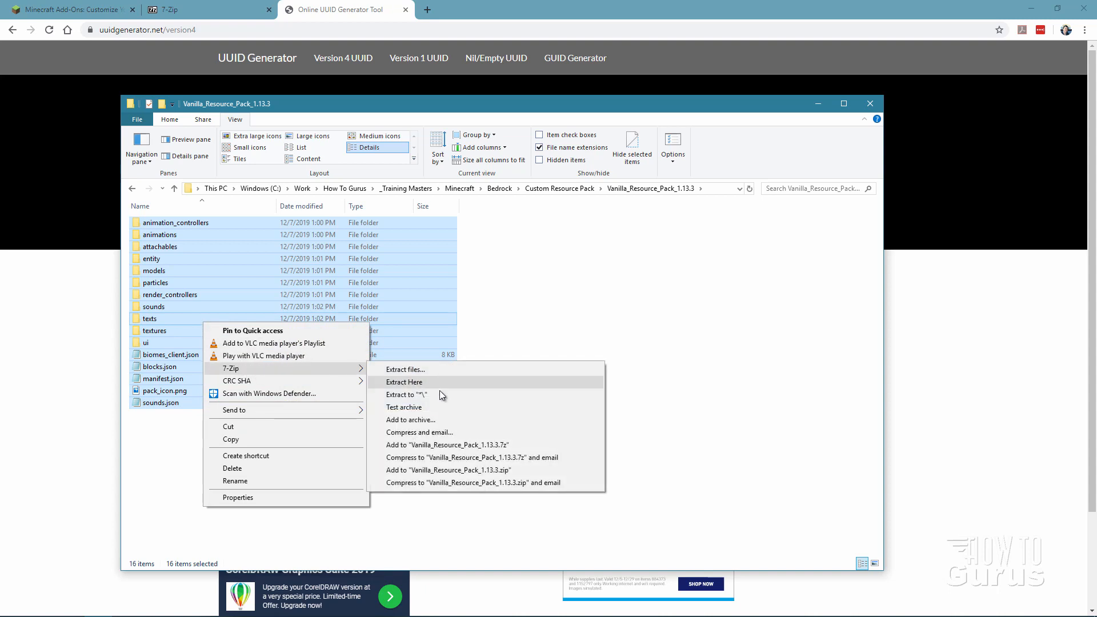
click(403, 421)
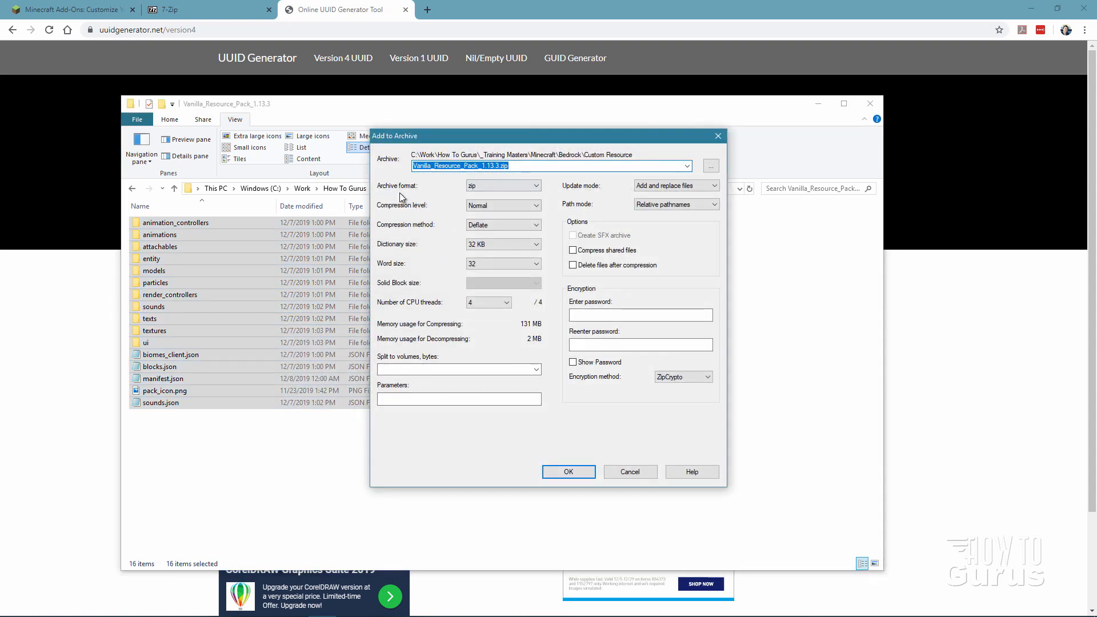
Step: Keep zip as the archive format and name the archive green-glass.zip
click(537, 186)
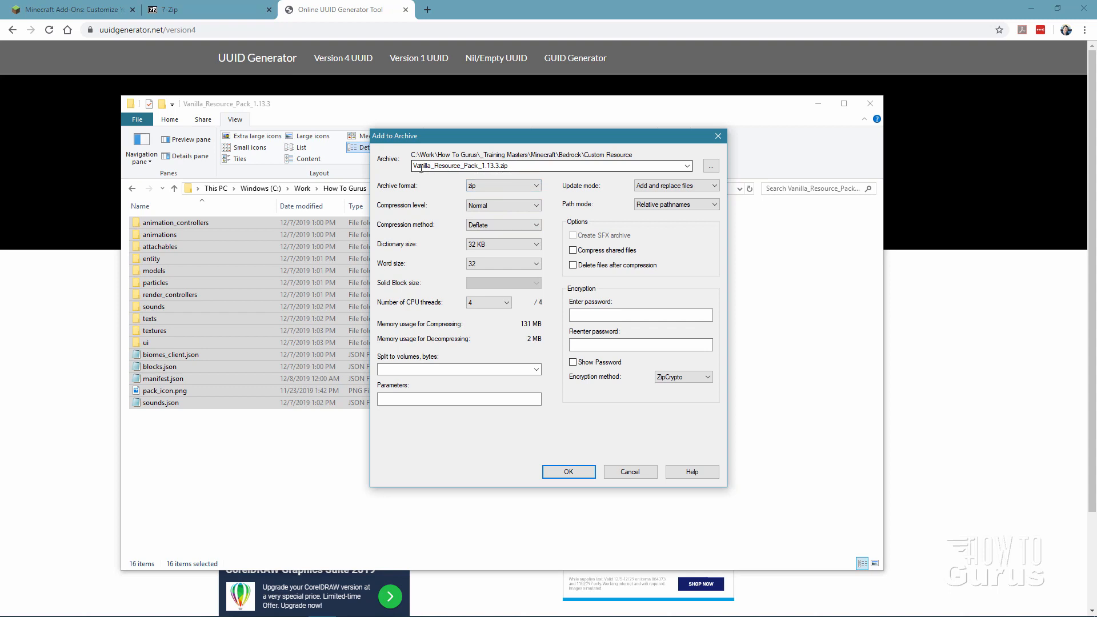
double_click(500, 166)
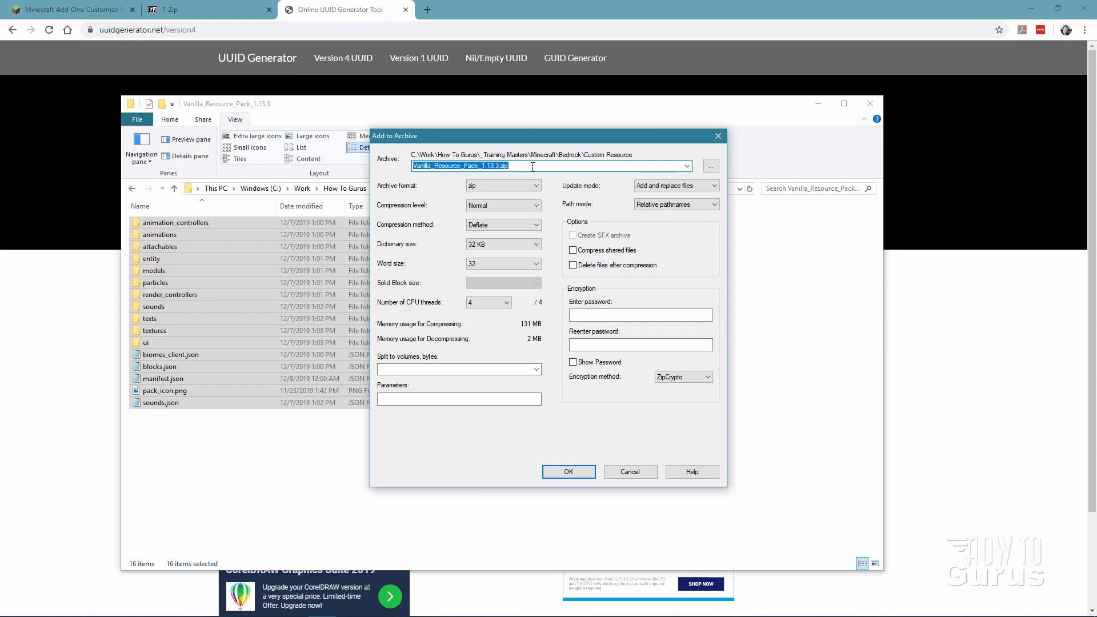
text(green)
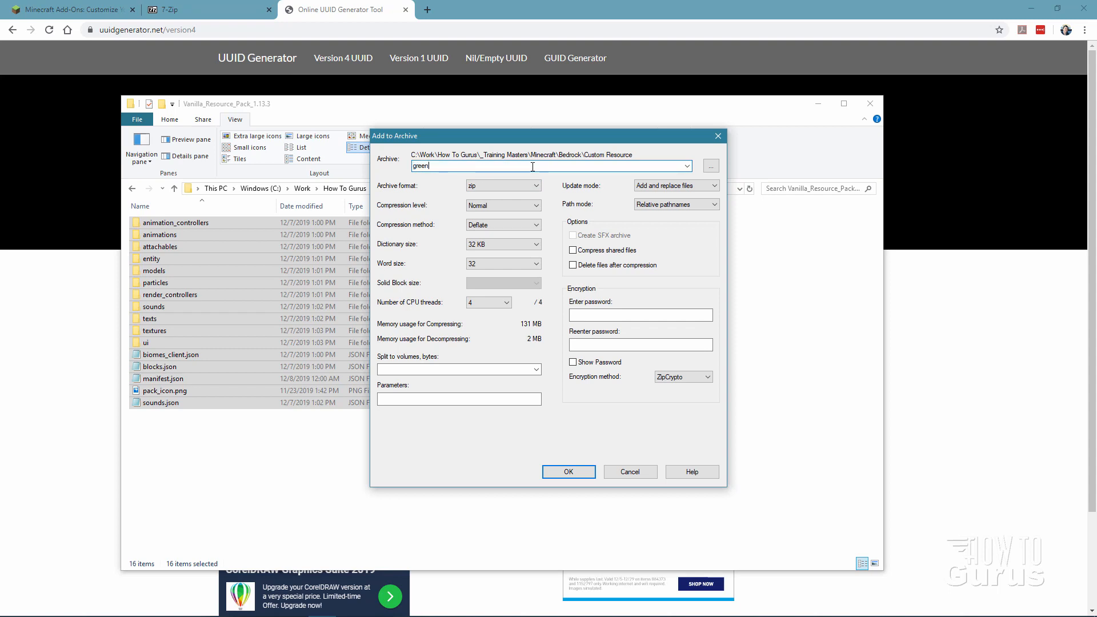
text(-glass)
double_click(467, 165)
click(467, 165)
text(.zip)
Step: Choose the Custom Resource Pack folder as the location for green-glass.zip and create the archive
click(711, 166)
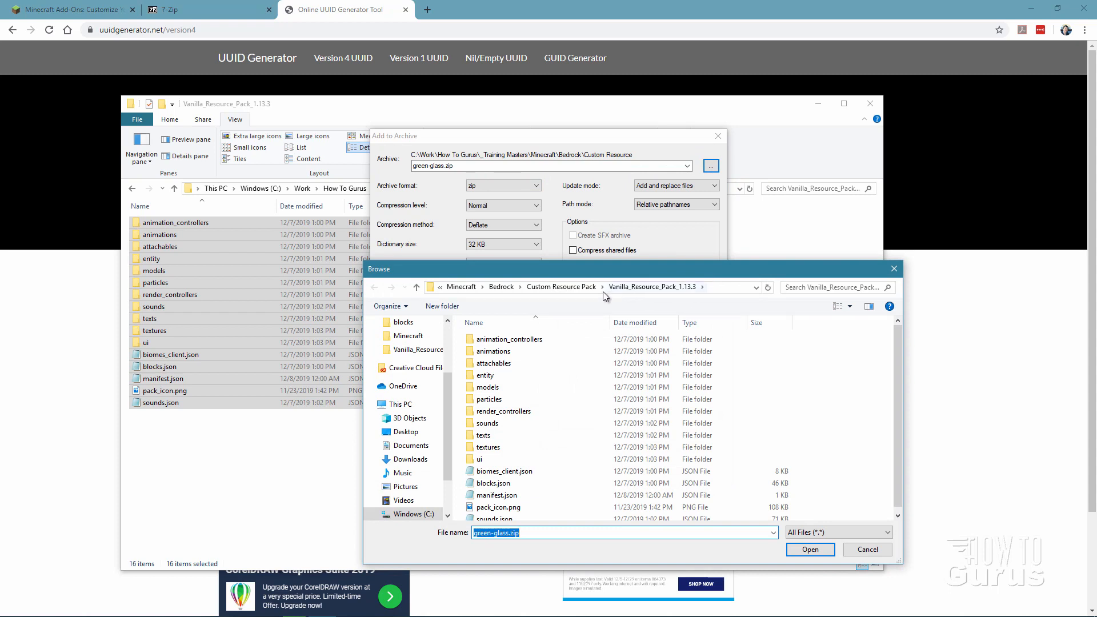
click(566, 287)
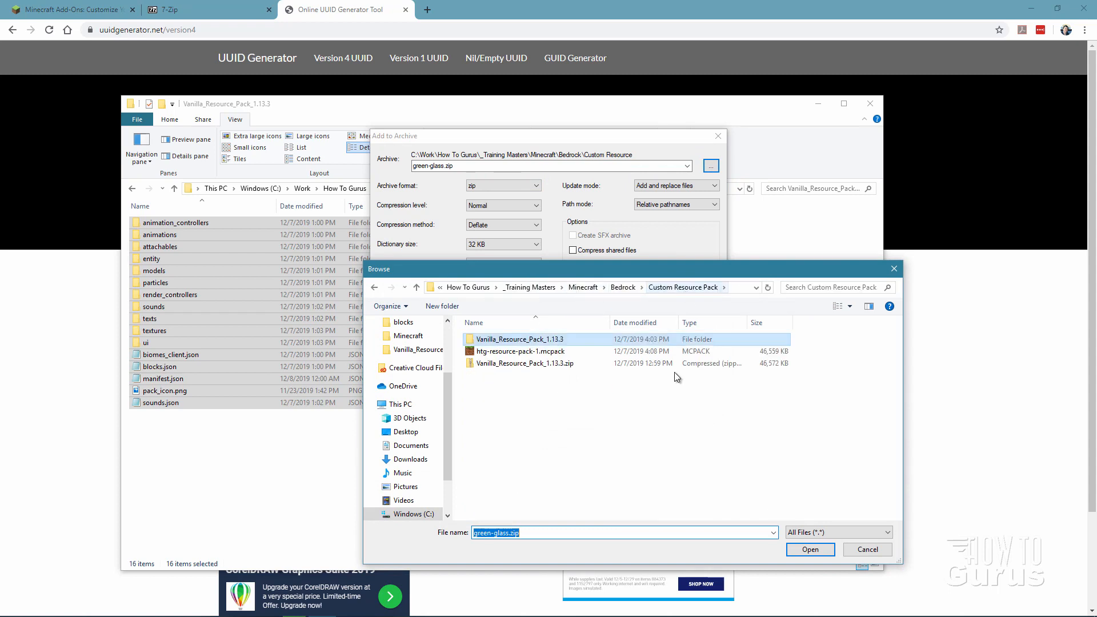
click(806, 551)
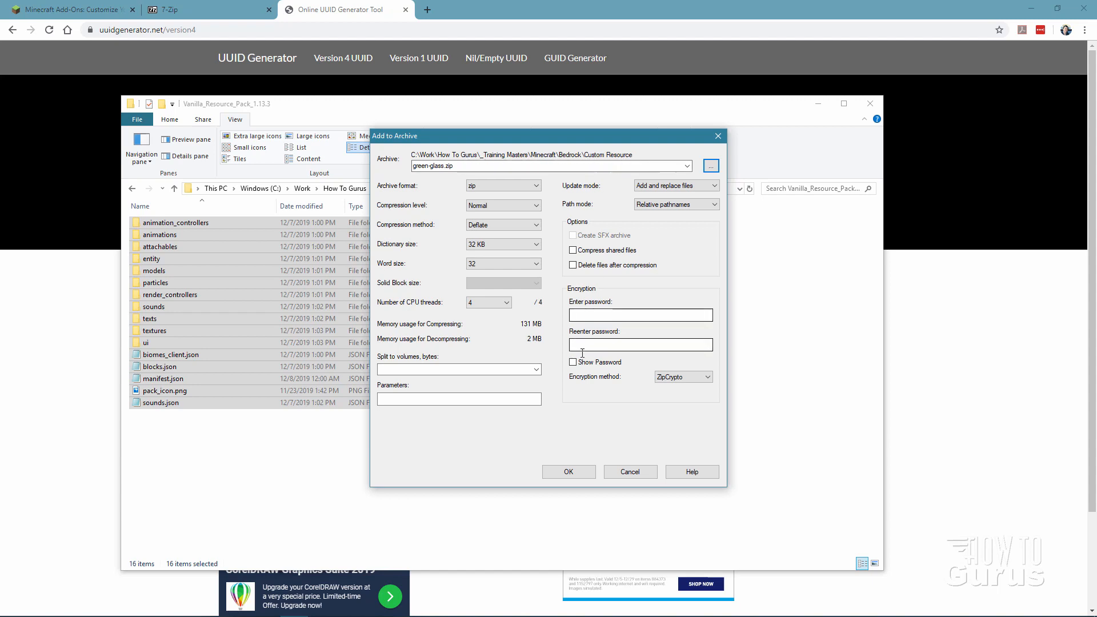
click(583, 476)
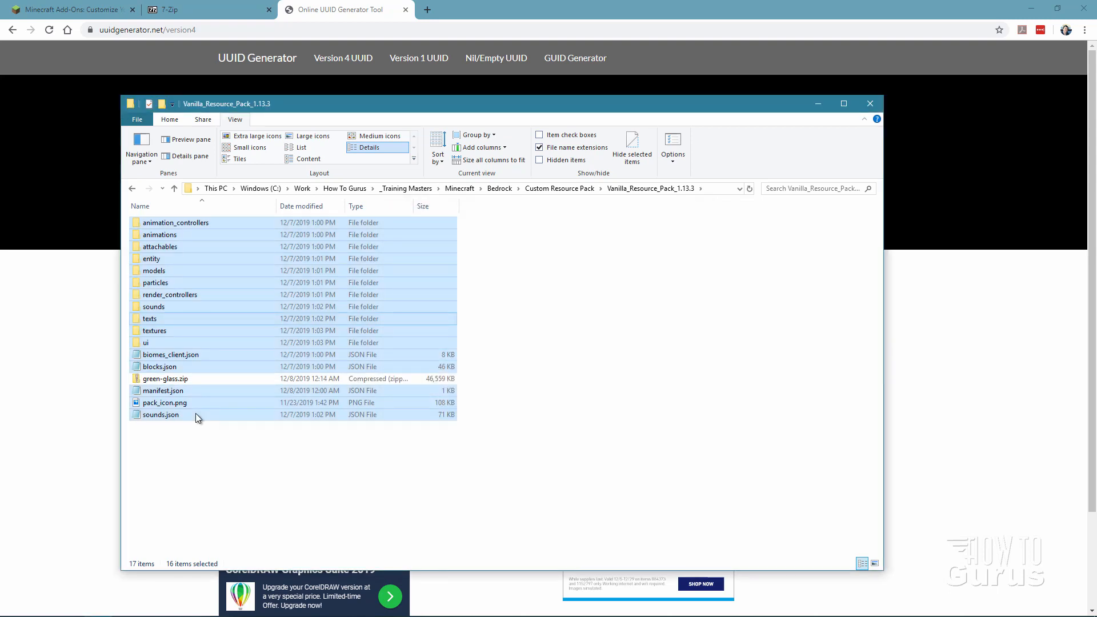
Step: Move green-glass.zip from the vanilla pack folder up into the Custom Resource Pack folder and select it there
click(172, 380)
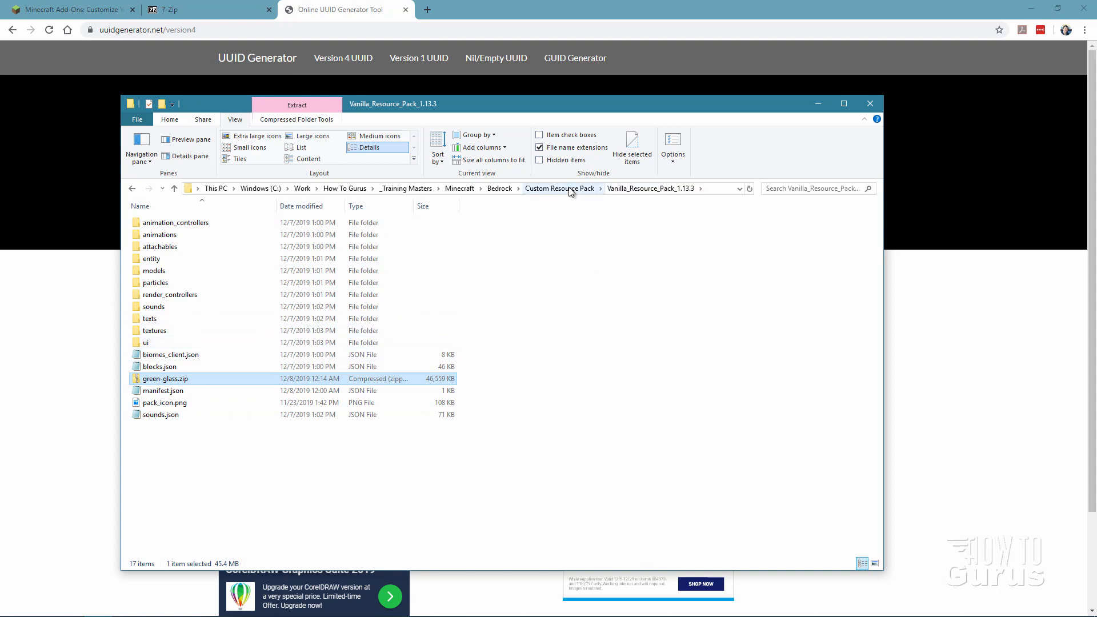
drag(135, 383, 557, 191)
click(557, 188)
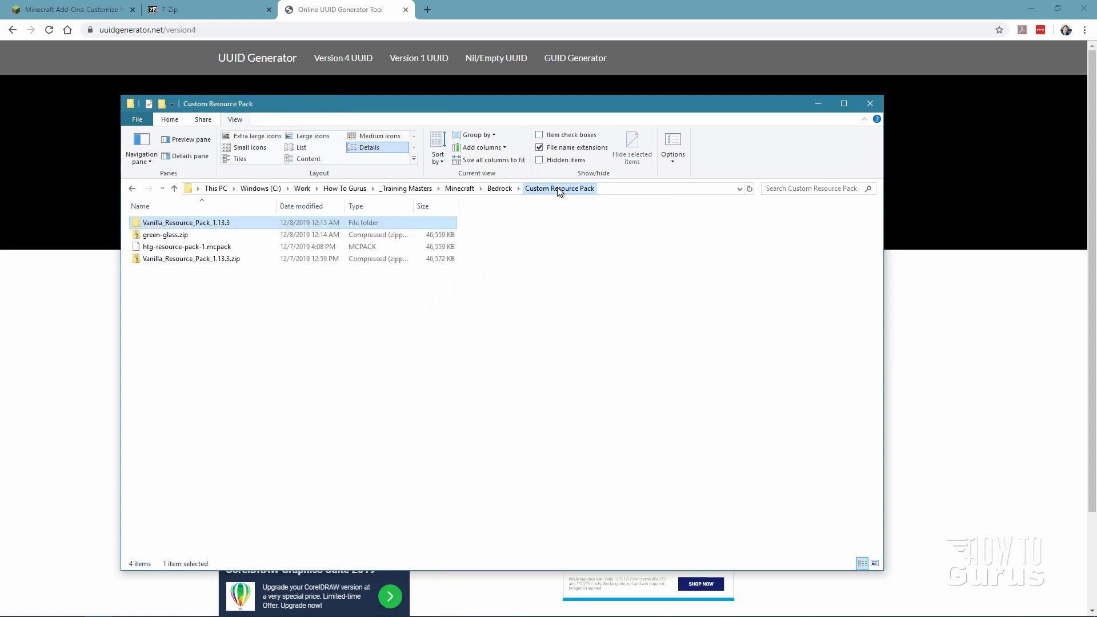
click(154, 236)
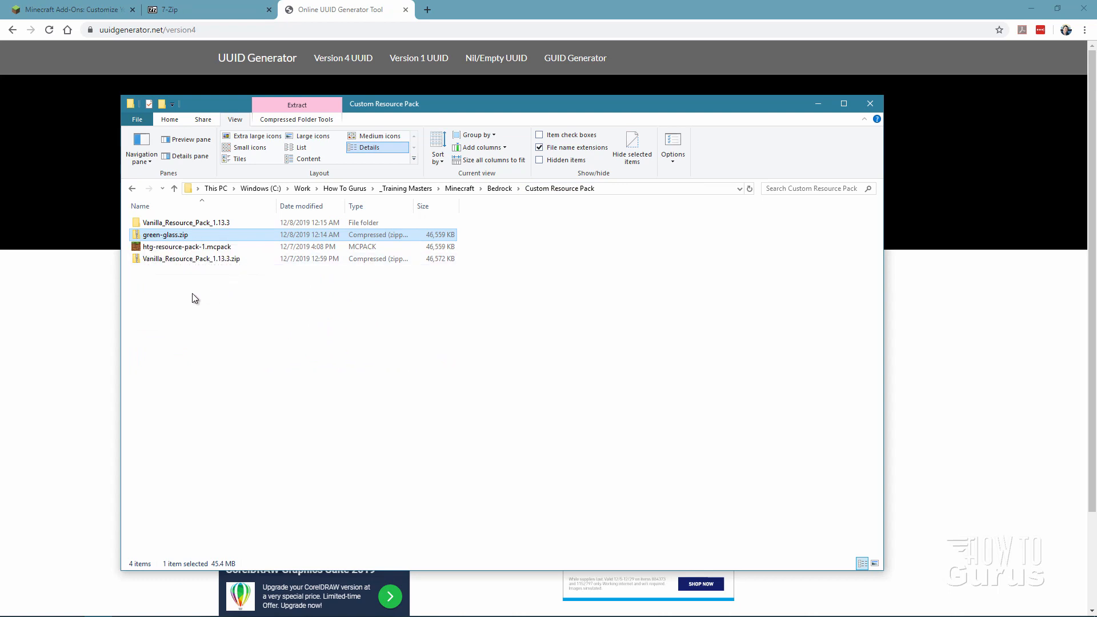
Step: Rename green-glass.zip to green-glass.mcpack and accept the change of file extension
click(190, 235)
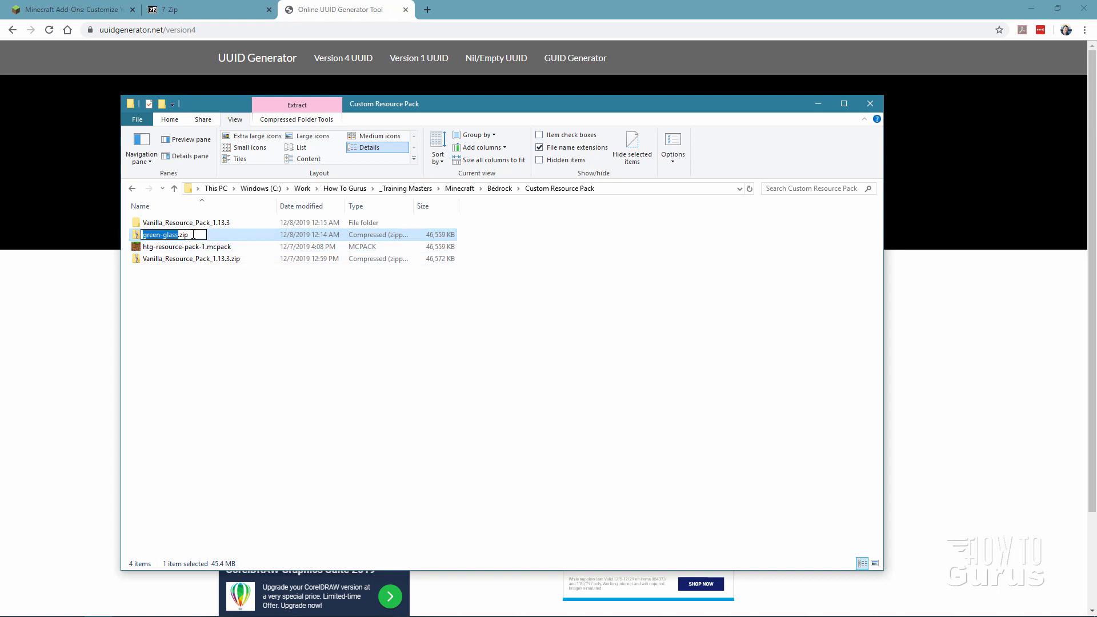
click(193, 235)
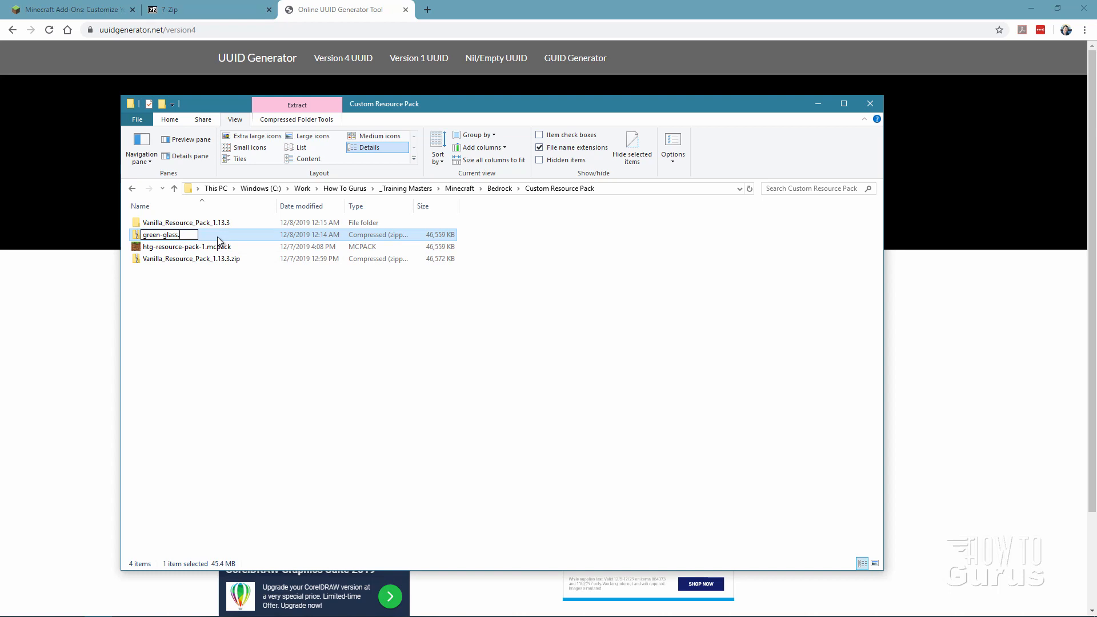
text(mcpack)
key(Return)
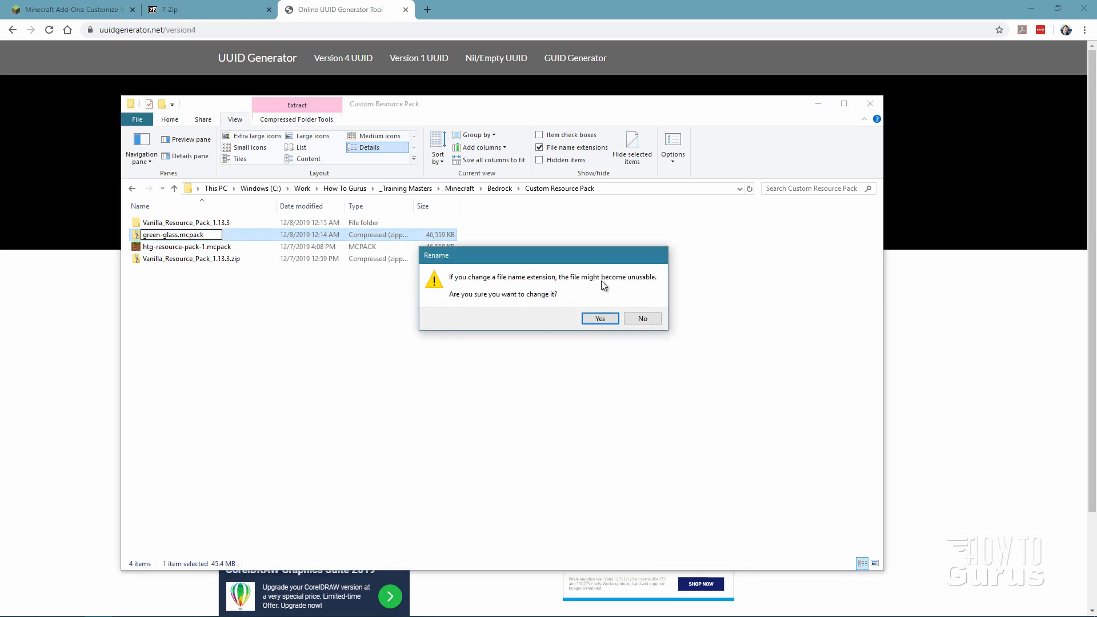
click(599, 318)
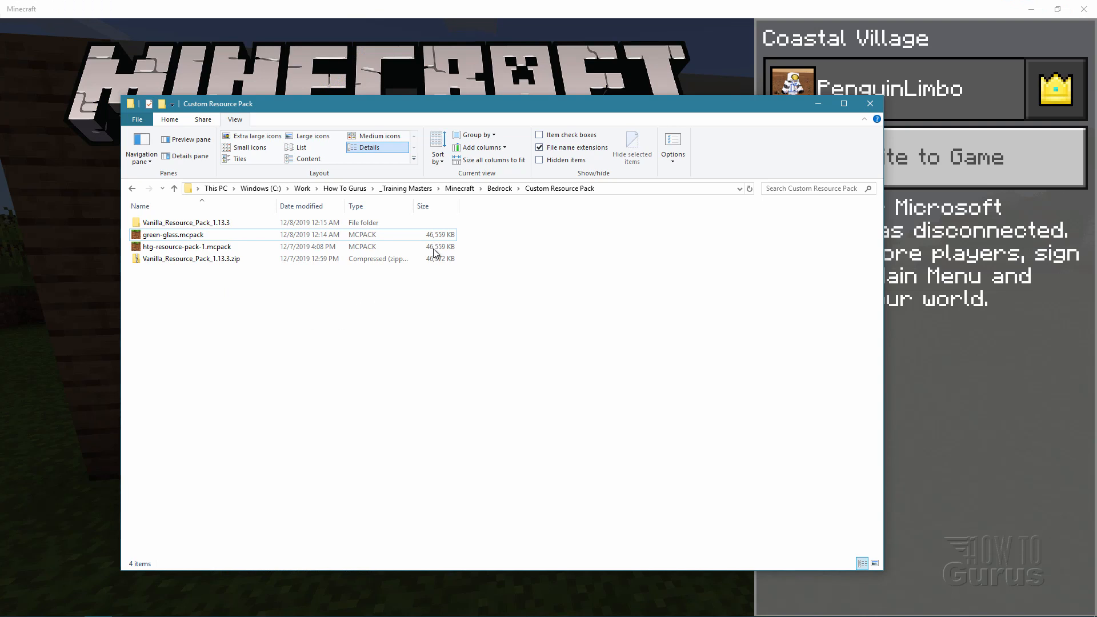
Step: Open green-glass.mcpack from the Custom Resource Pack folder to import it into Minecraft
mouse_move(543, 101)
mouse_down()
mouse_move(551, 161)
mouse_move(520, 130)
mouse_move(539, 107)
mouse_up()
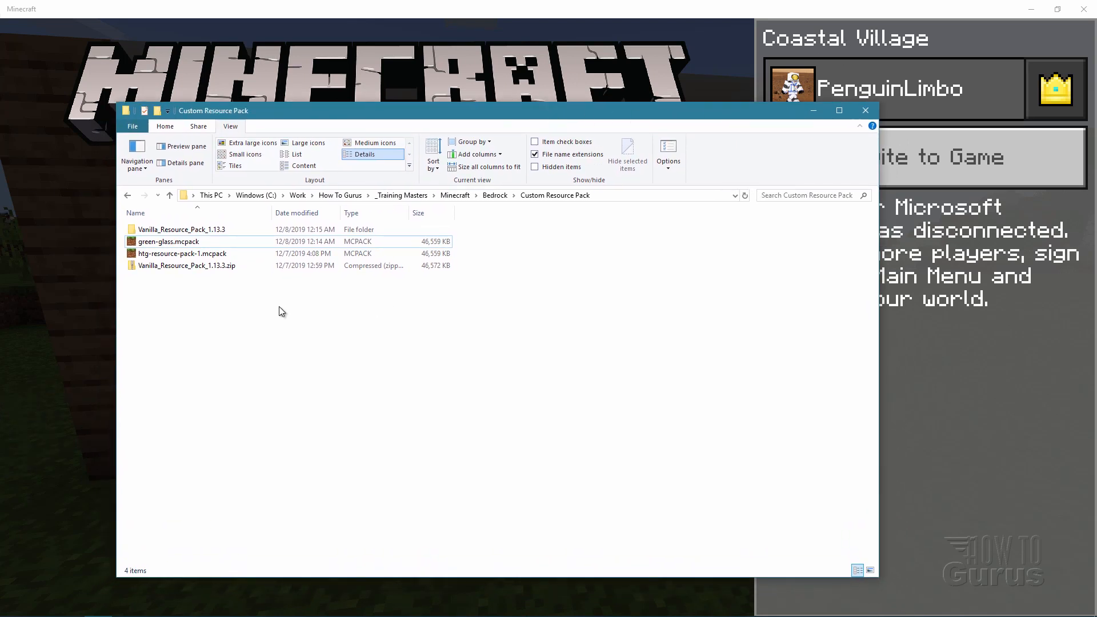
click(133, 243)
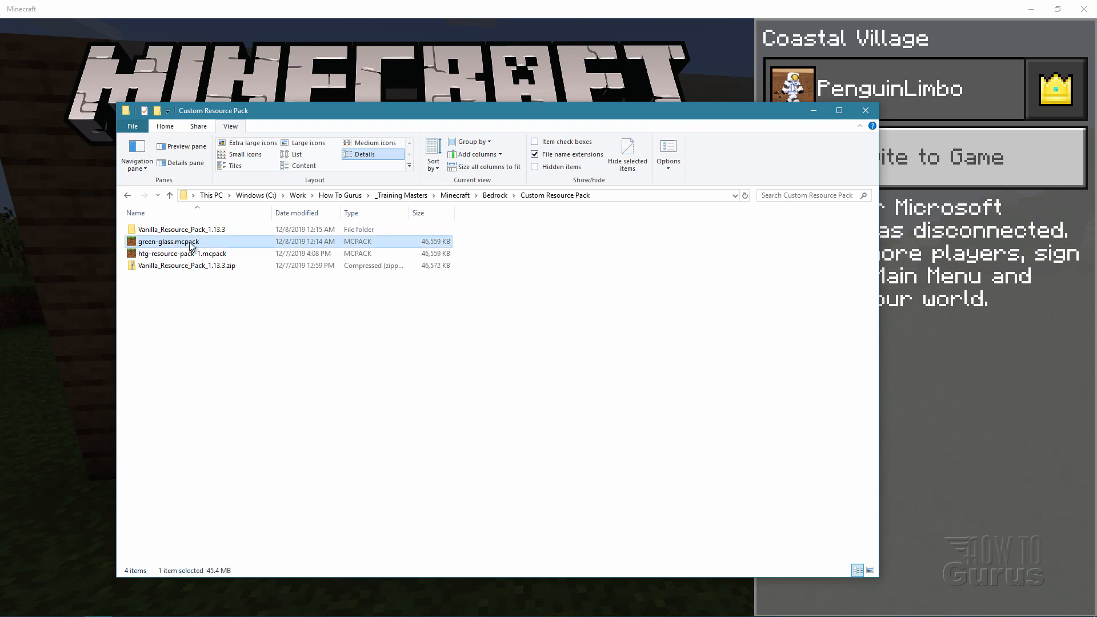
double_click(140, 243)
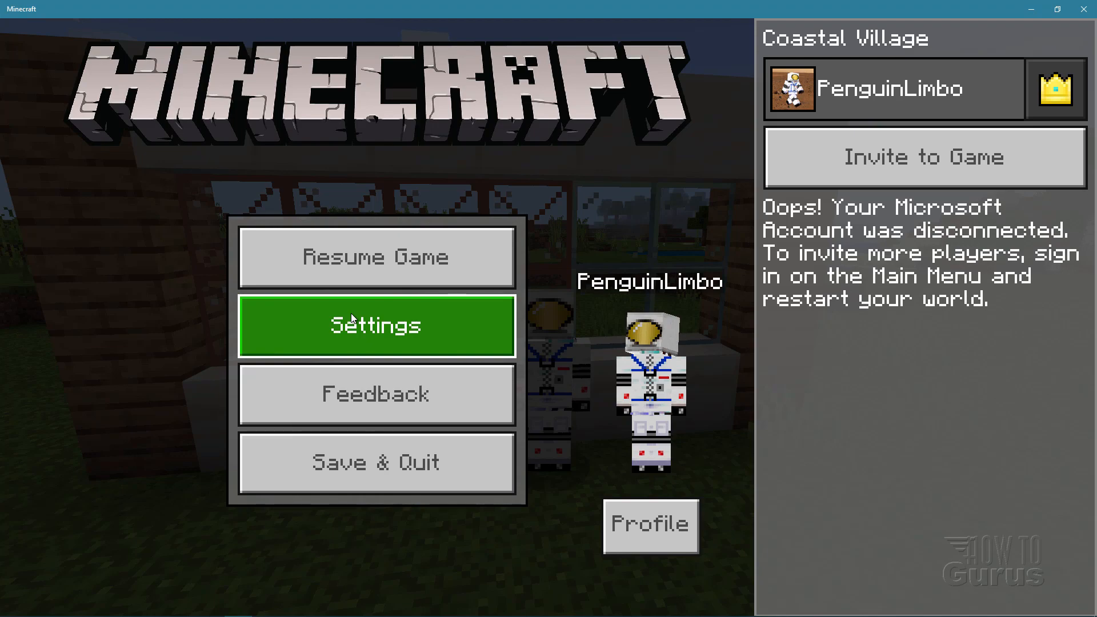
Step: Check the owned resource packs in the running world's settings for the imported HTG Resource Pack 2
click(406, 327)
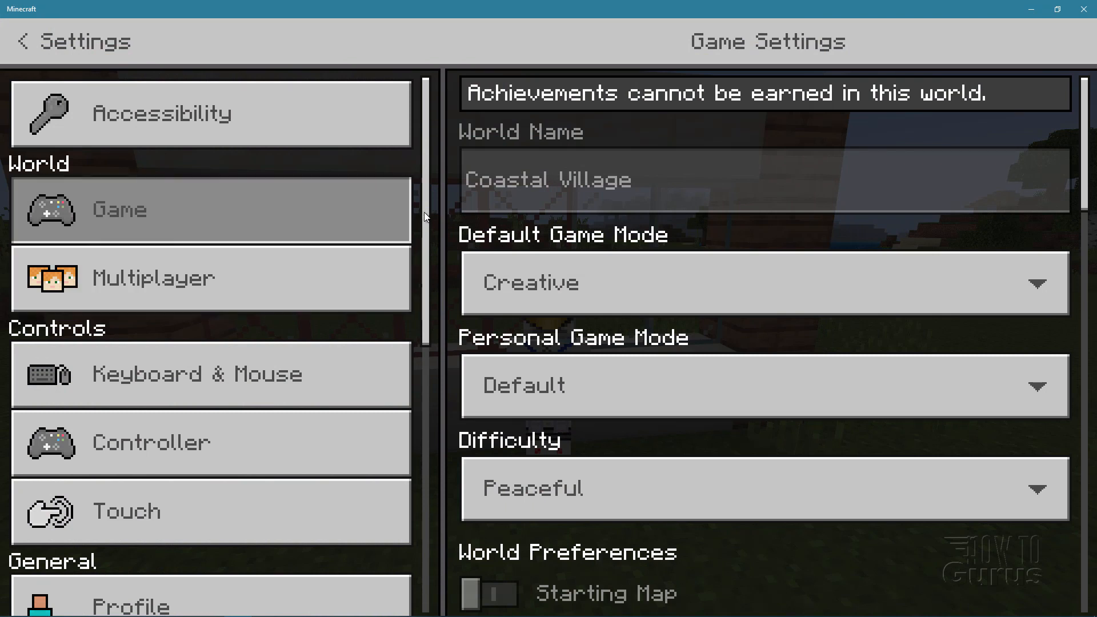
drag(424, 211, 420, 531)
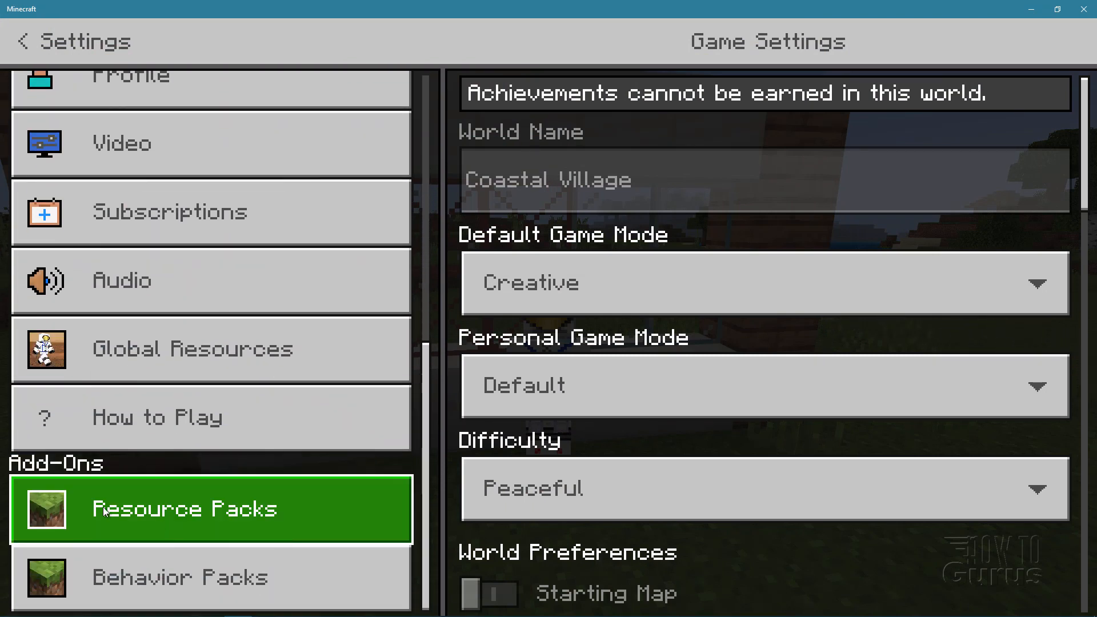
click(142, 518)
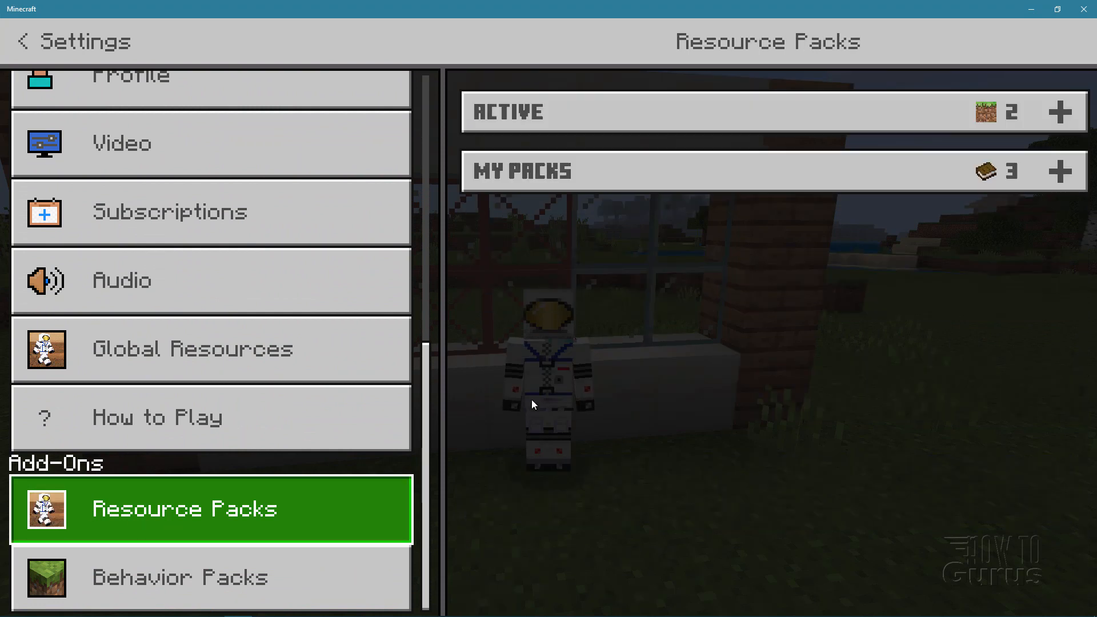
click(1057, 174)
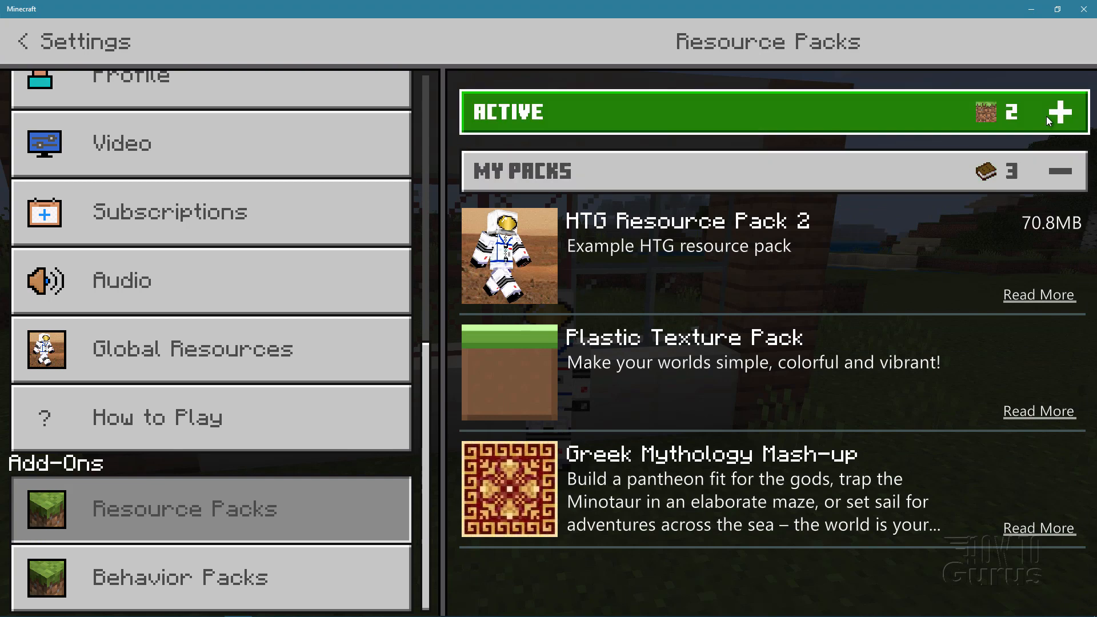
click(1047, 116)
click(1048, 115)
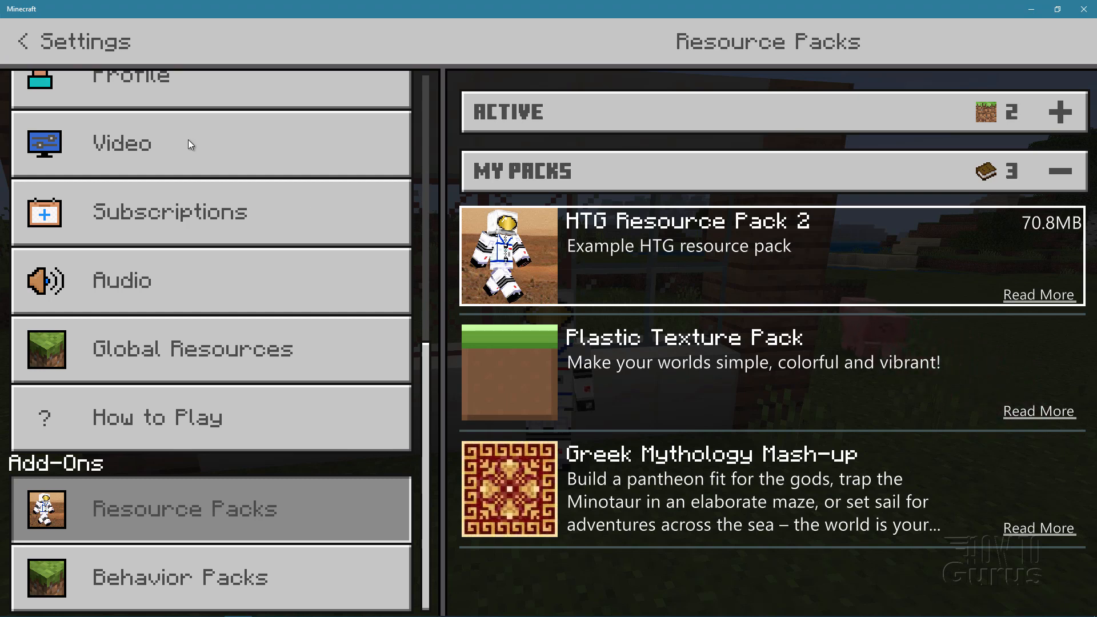
Step: Save and quit the running world, and open the resource pack settings of the Coastal Village world for editing
click(23, 38)
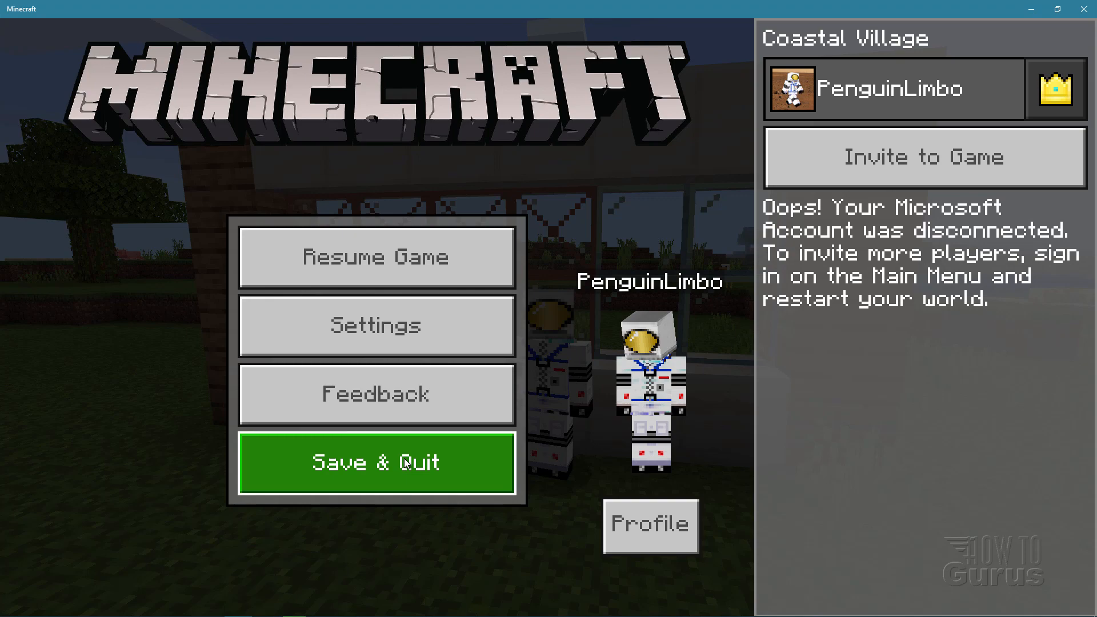
click(406, 464)
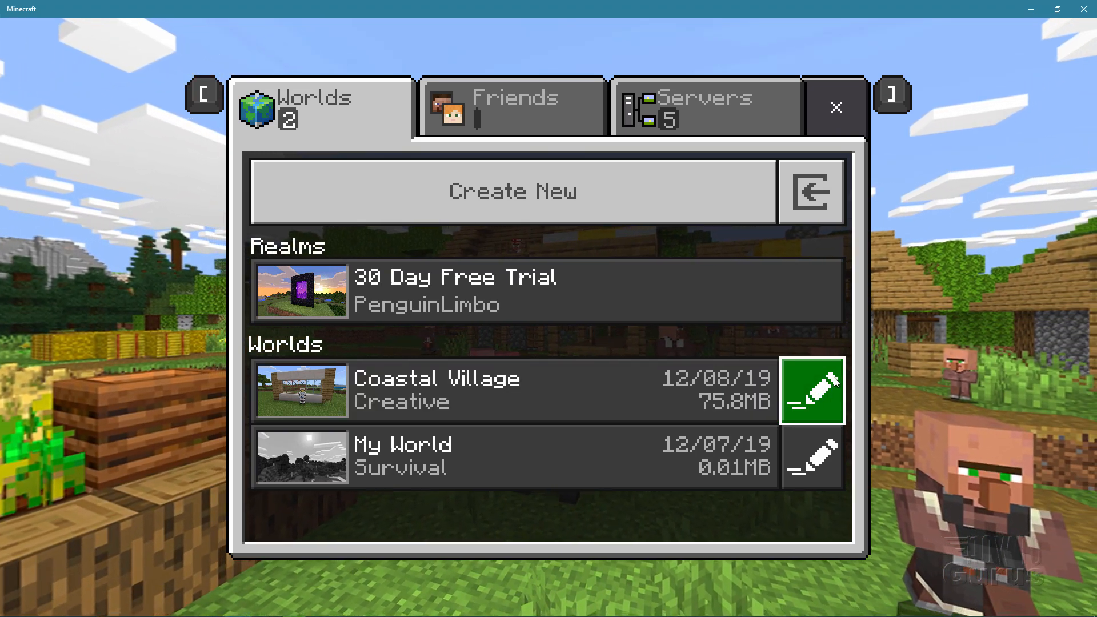
click(811, 399)
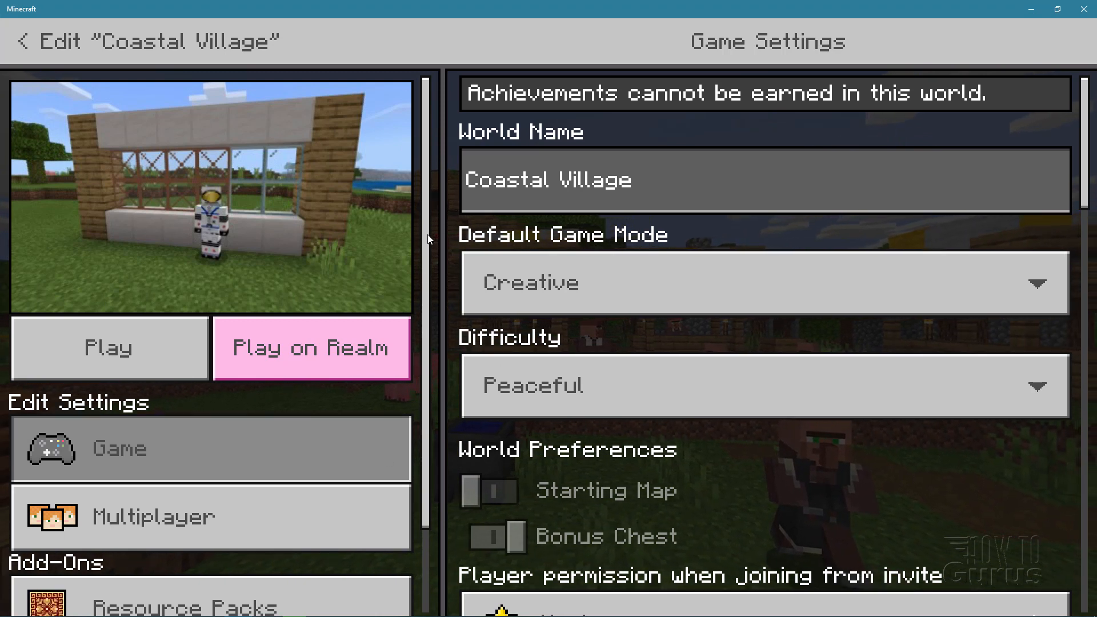
drag(429, 238, 432, 386)
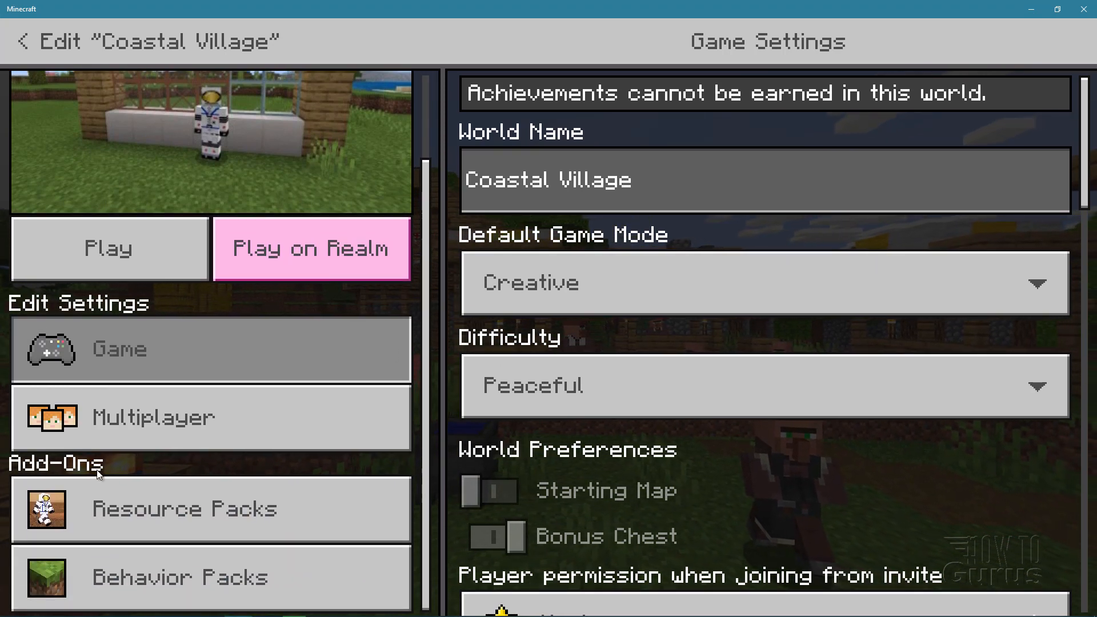
click(173, 506)
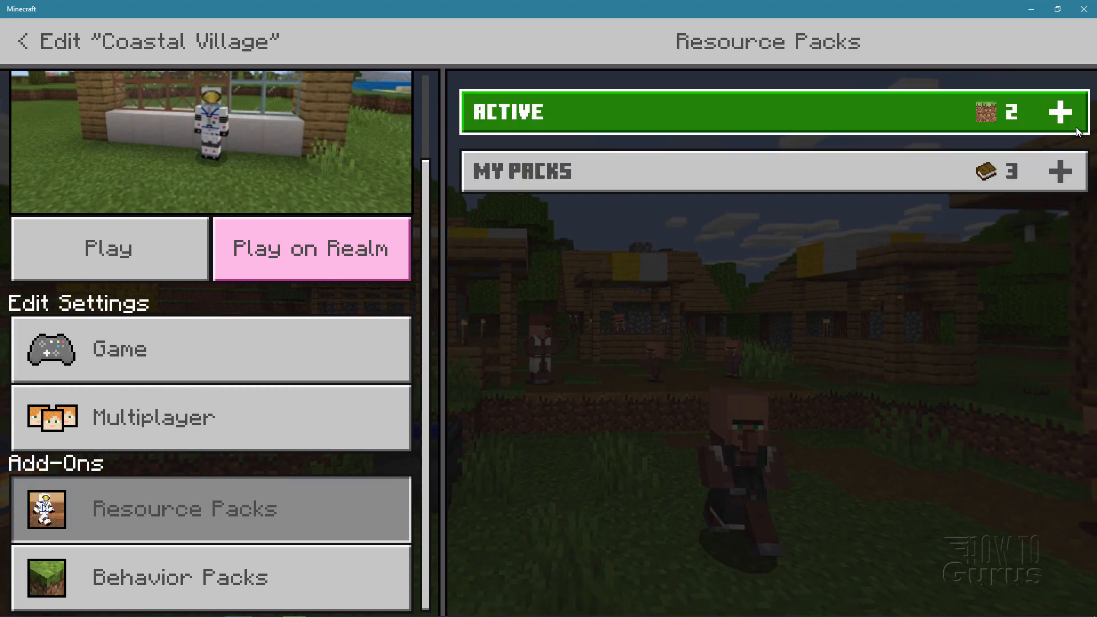
Step: Deactivate HTG Resource Pack for the Coastal Village world and activate HTG Resource Pack 2 in its place
click(1064, 113)
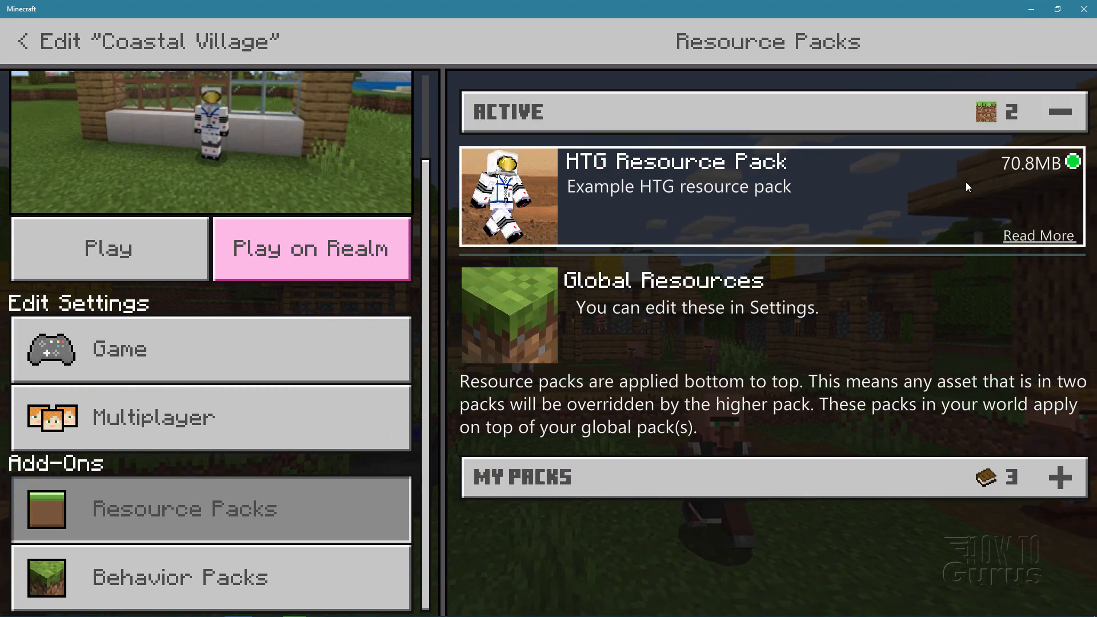
click(758, 188)
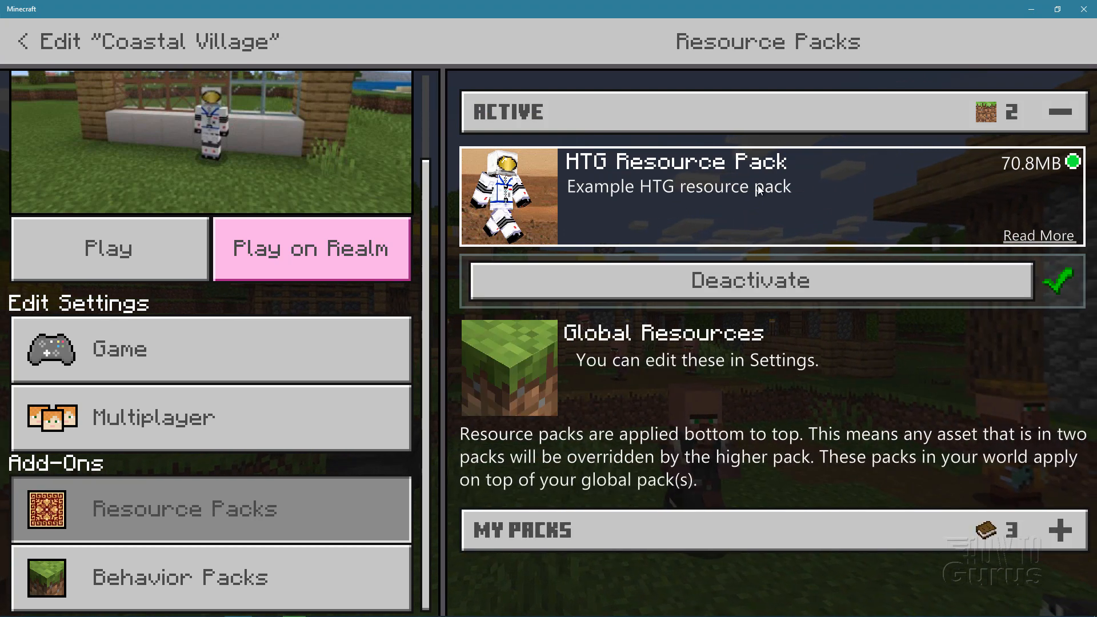
click(733, 279)
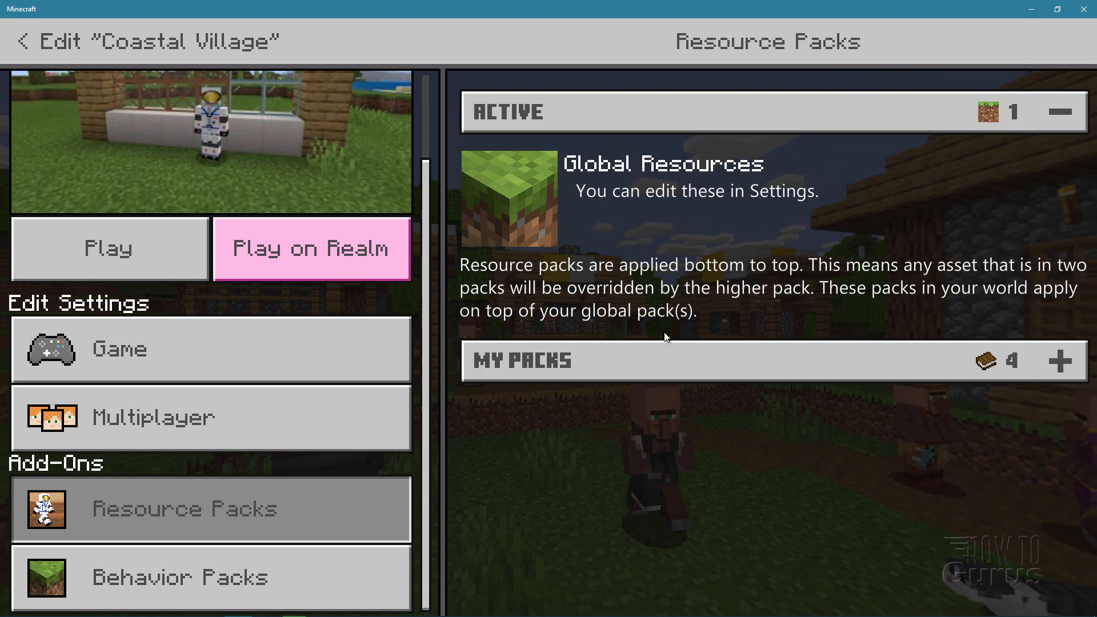
click(663, 359)
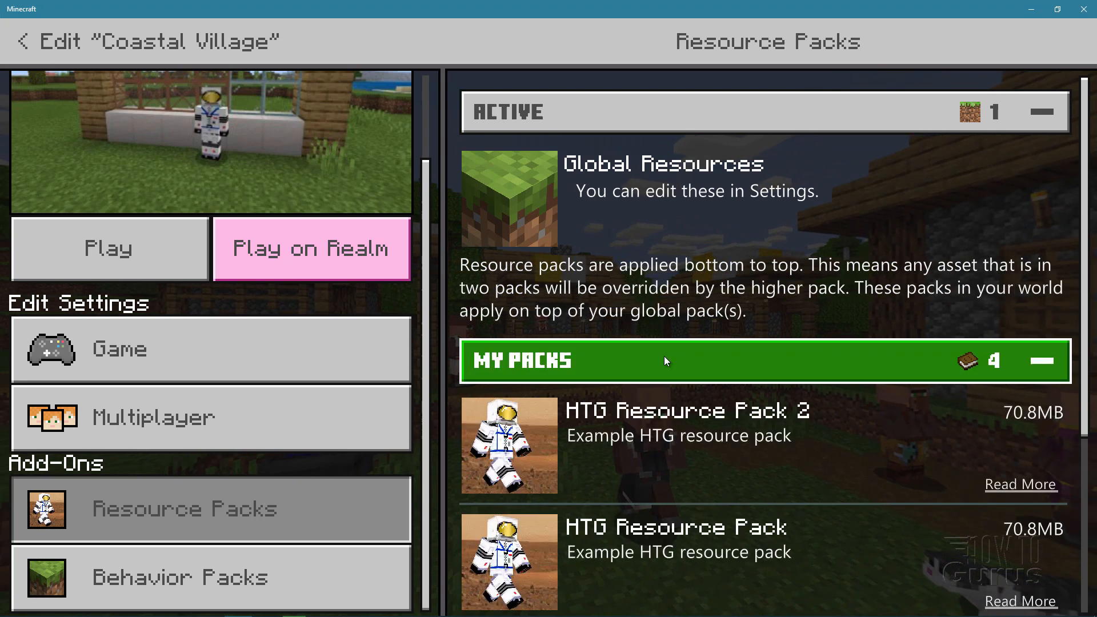
click(732, 416)
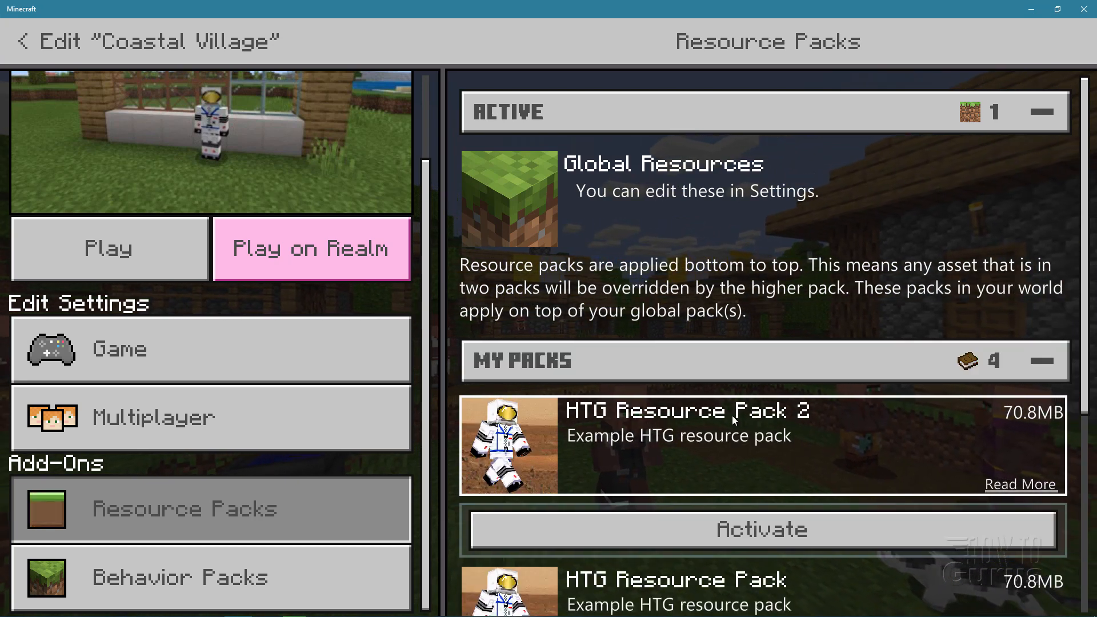
click(763, 528)
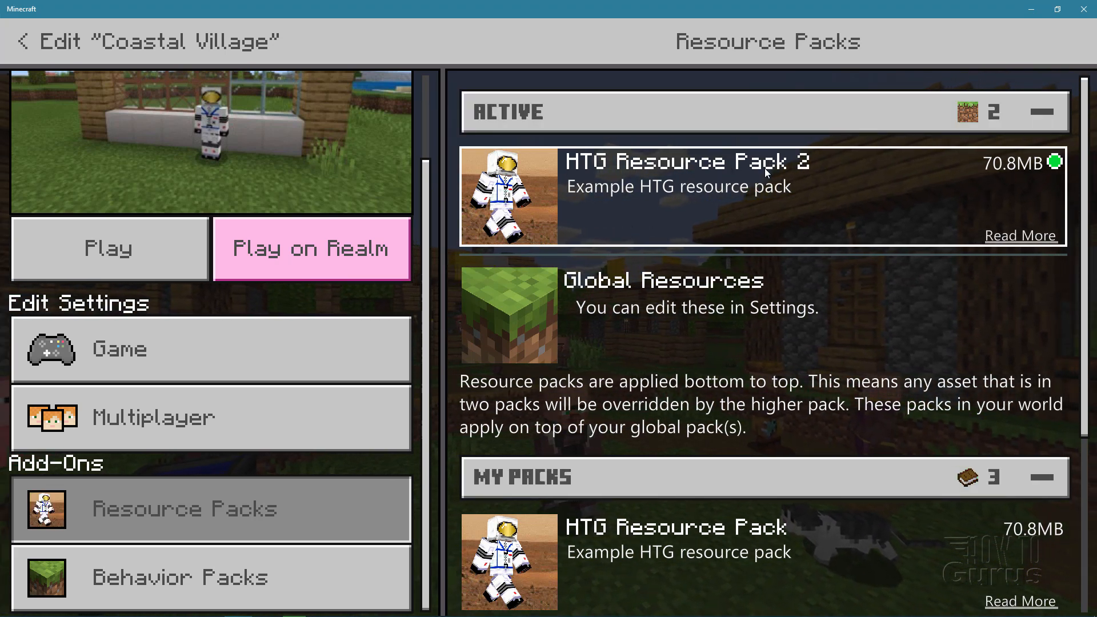
Step: Collapse the active and owned pack lists and start playing the Coastal Village world
click(1051, 111)
click(1058, 177)
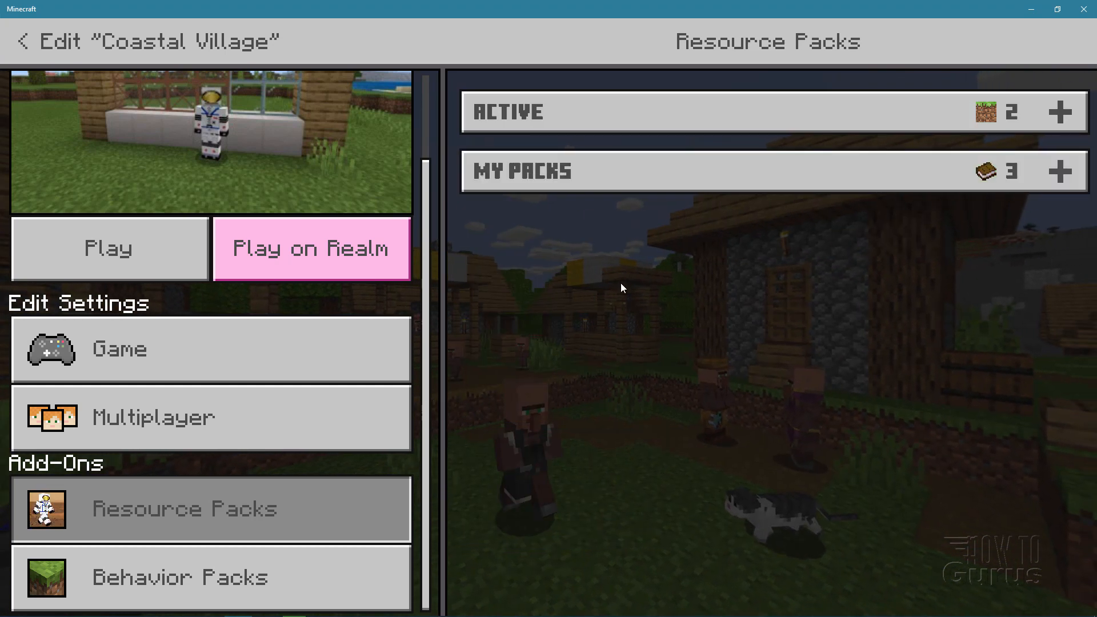
click(95, 252)
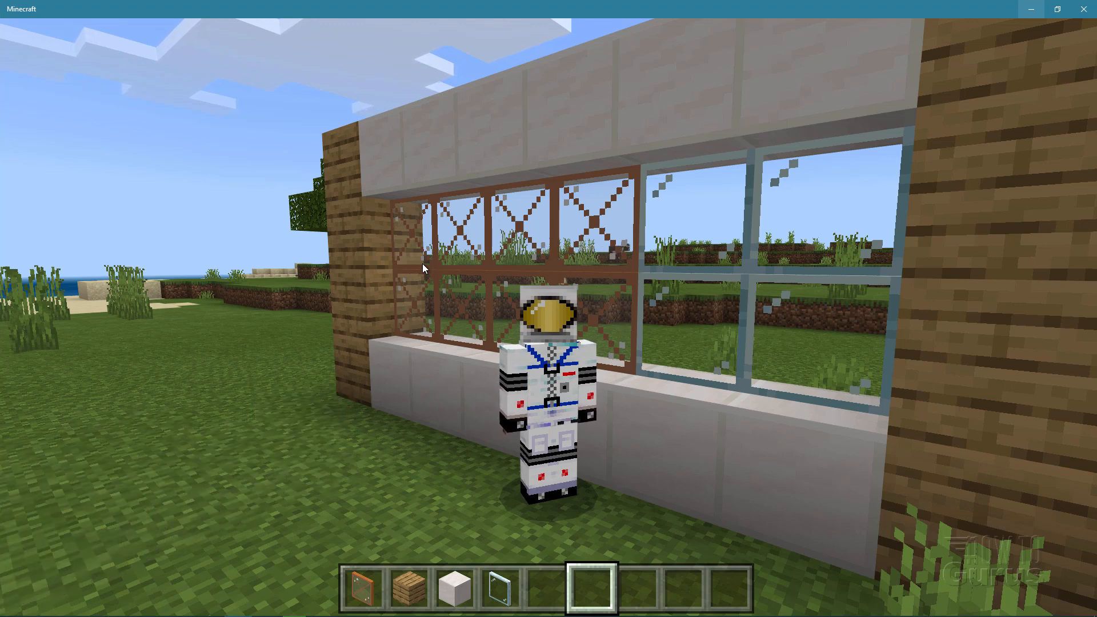
Step: Take a stack of 64 lime stained glass panes from the creative inventory into the fifth hotbar slot
key(d)
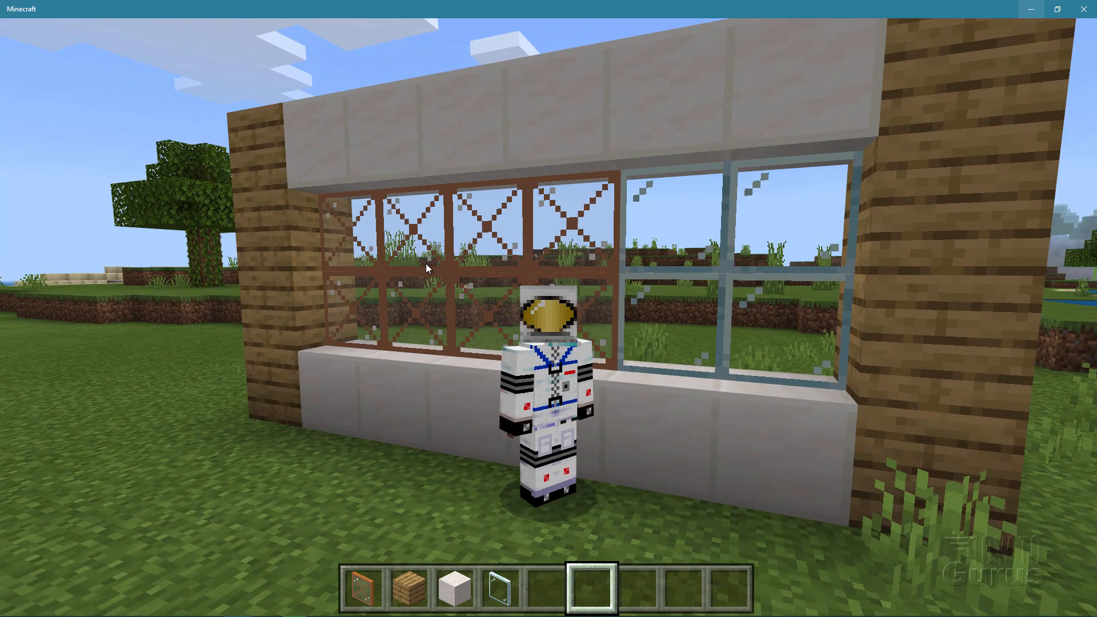
key(e)
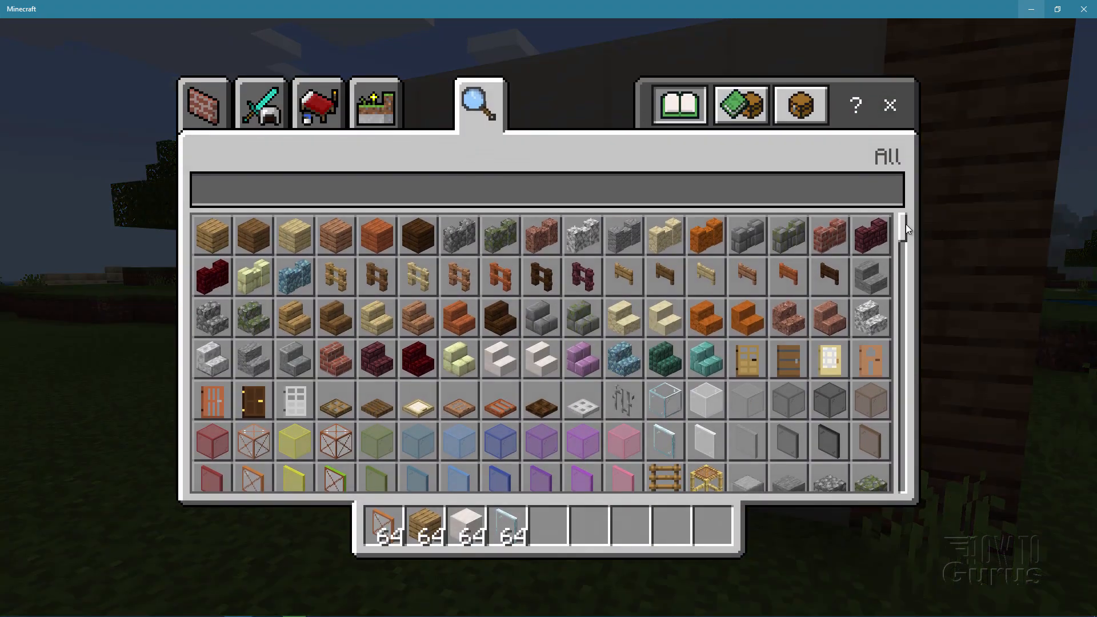
mouse_move(904, 226)
mouse_down()
mouse_move(897, 301)
mouse_move(914, 228)
mouse_up()
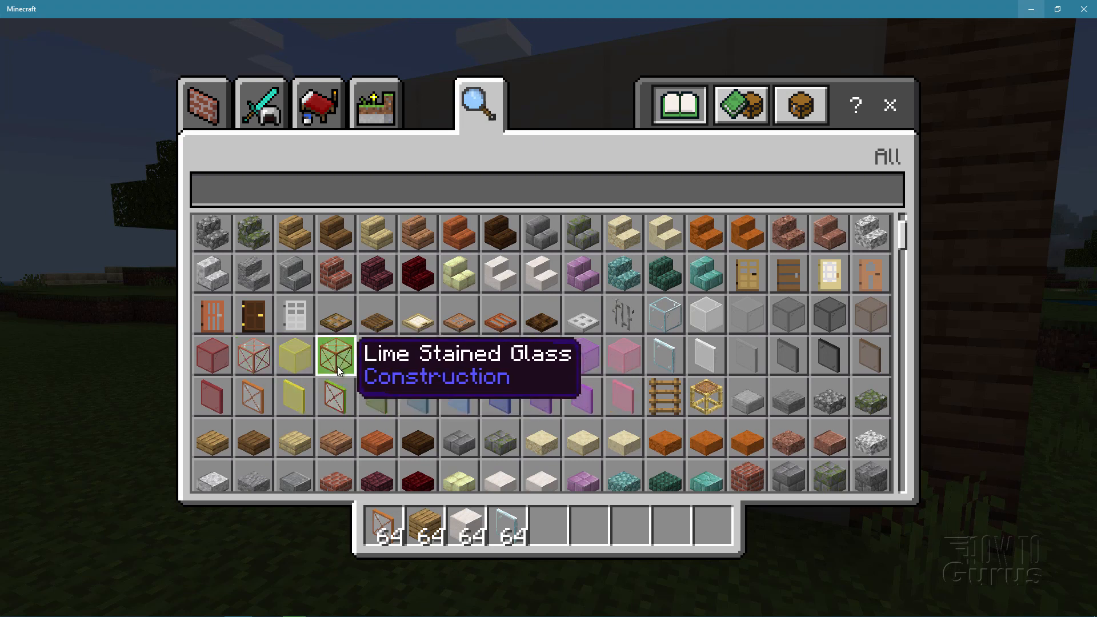
click(339, 399)
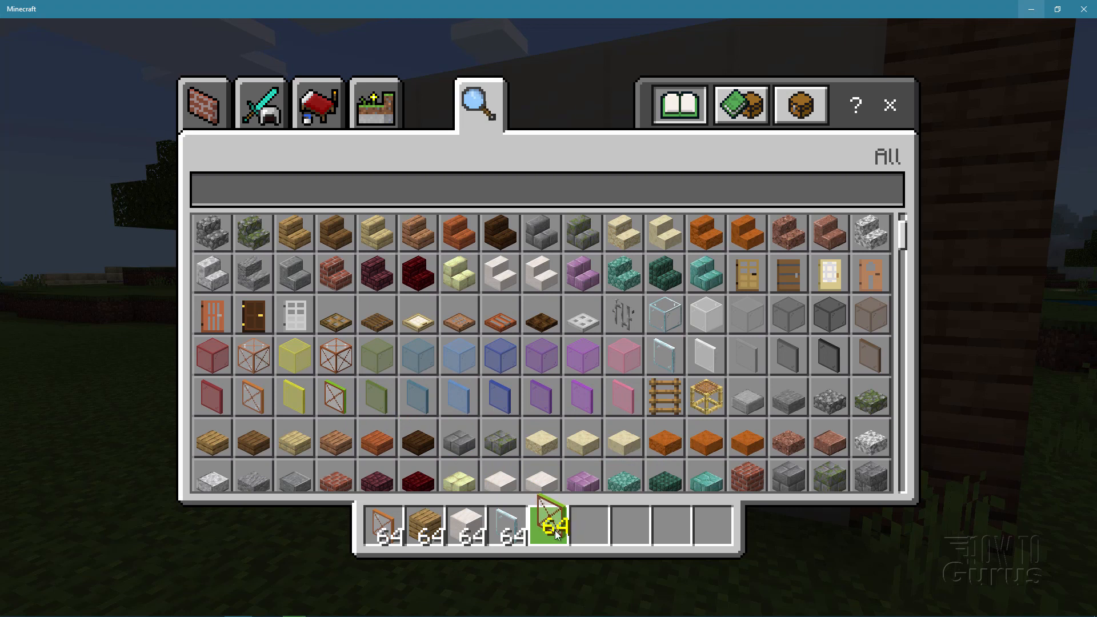
click(553, 523)
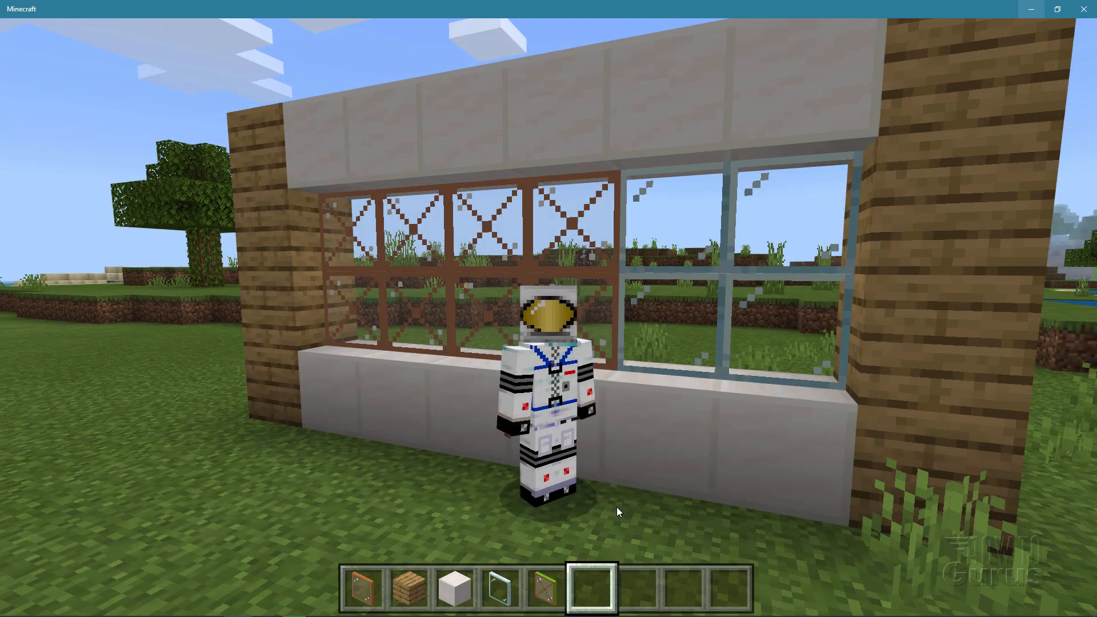
Step: Hold the lime glass pane, switch to first-person view and break the four clear glass panes in the wall's window
key(5)
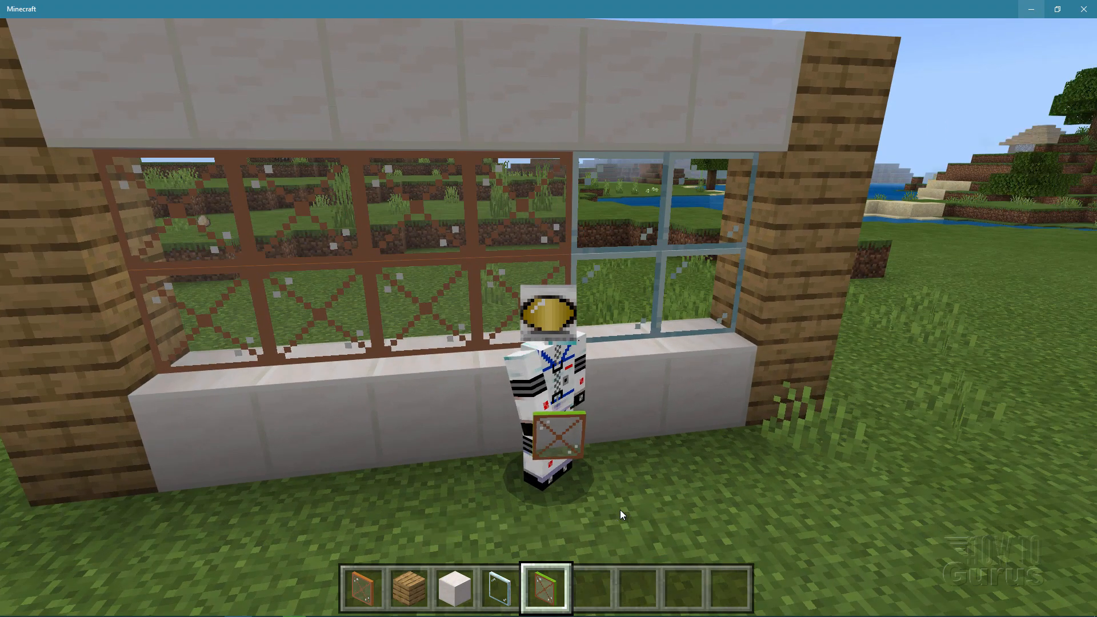
key(F5)
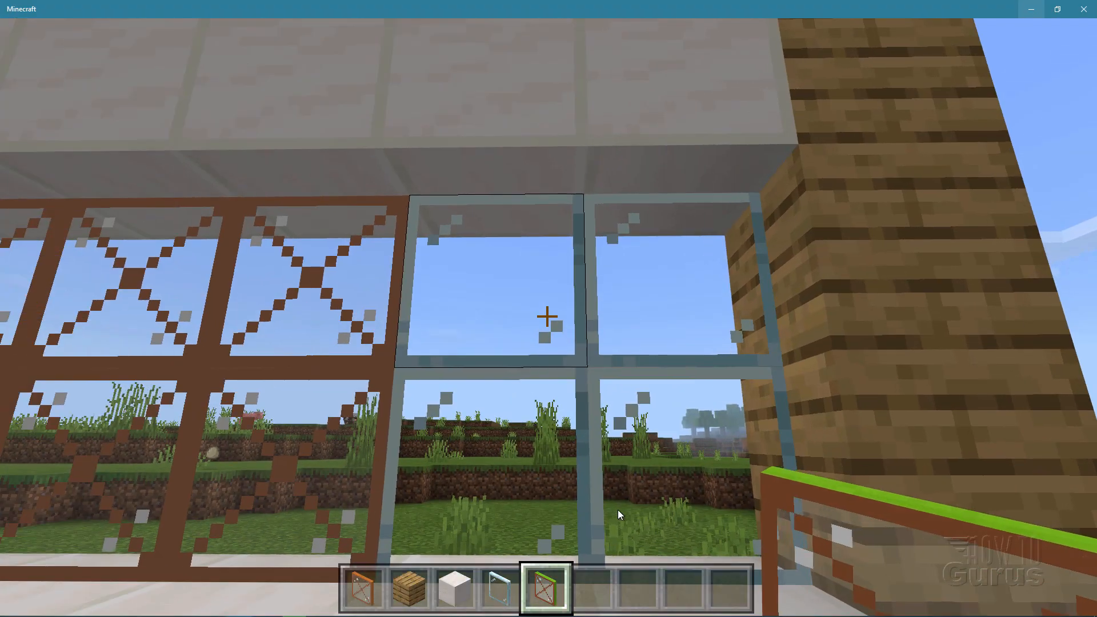
click(547, 316)
click(547, 316)
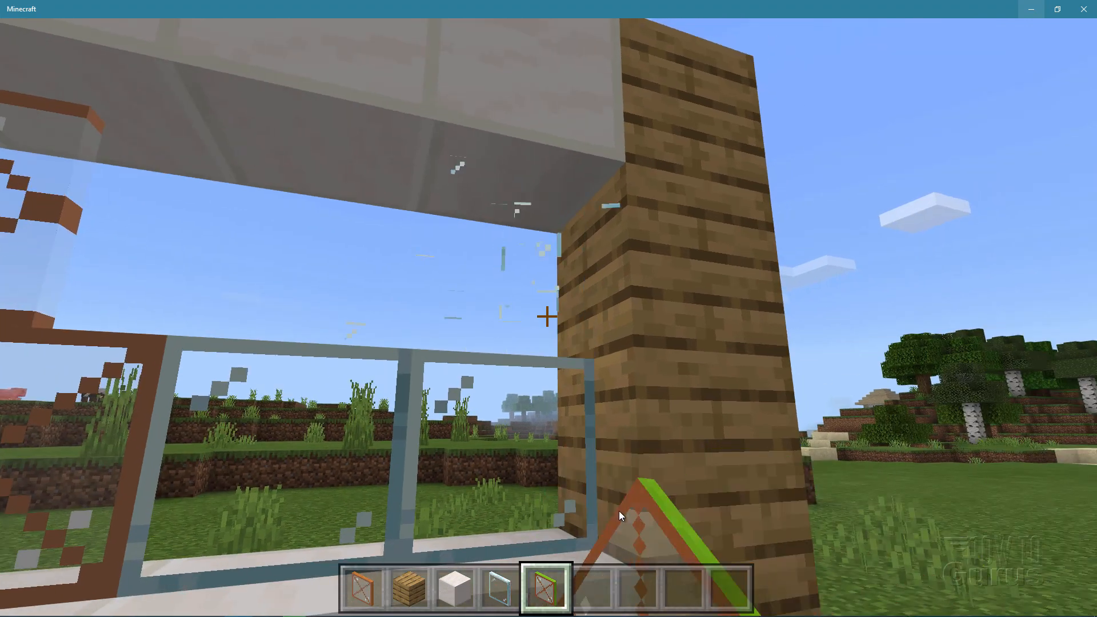
click(547, 316)
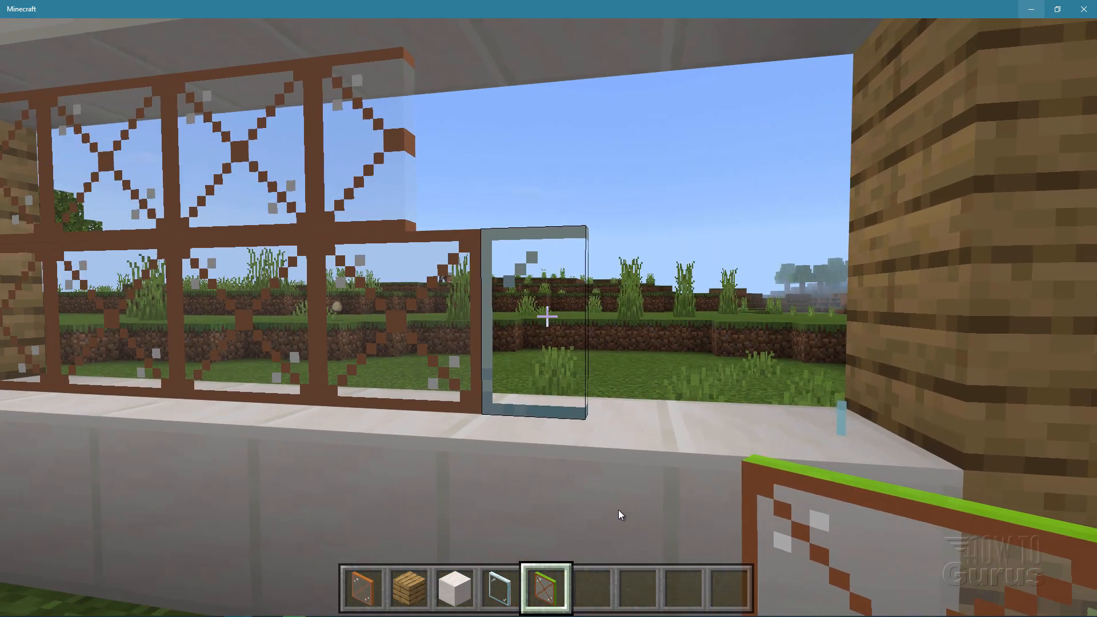
click(547, 316)
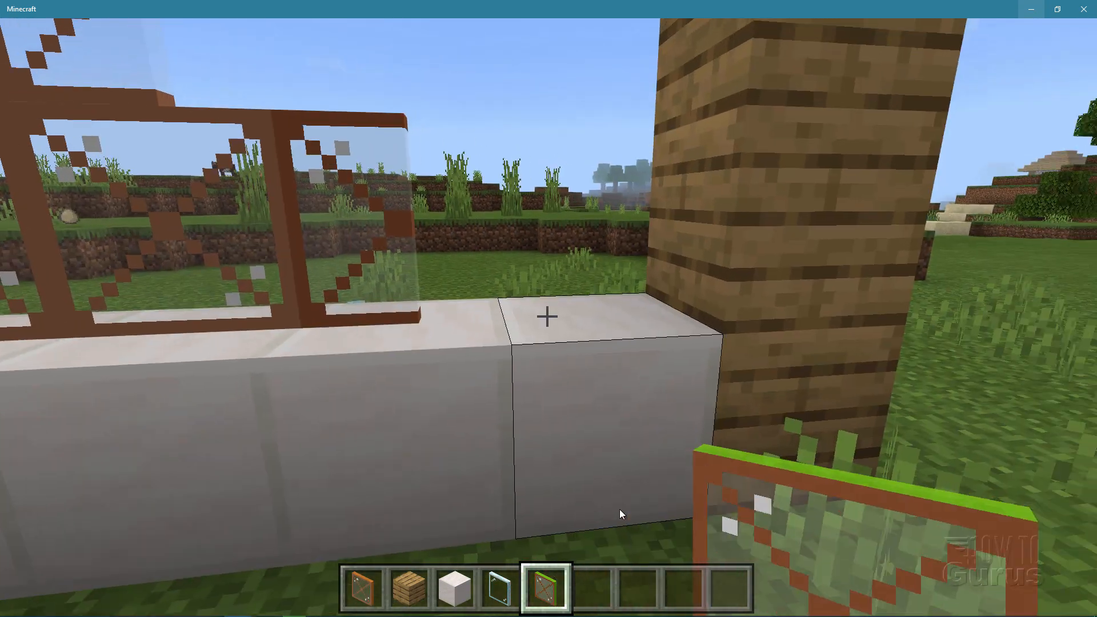
Step: Fill the two-by-two gap in the wall's window with lime stained glass panes and switch to the front-facing third-person view
right_click(547, 316)
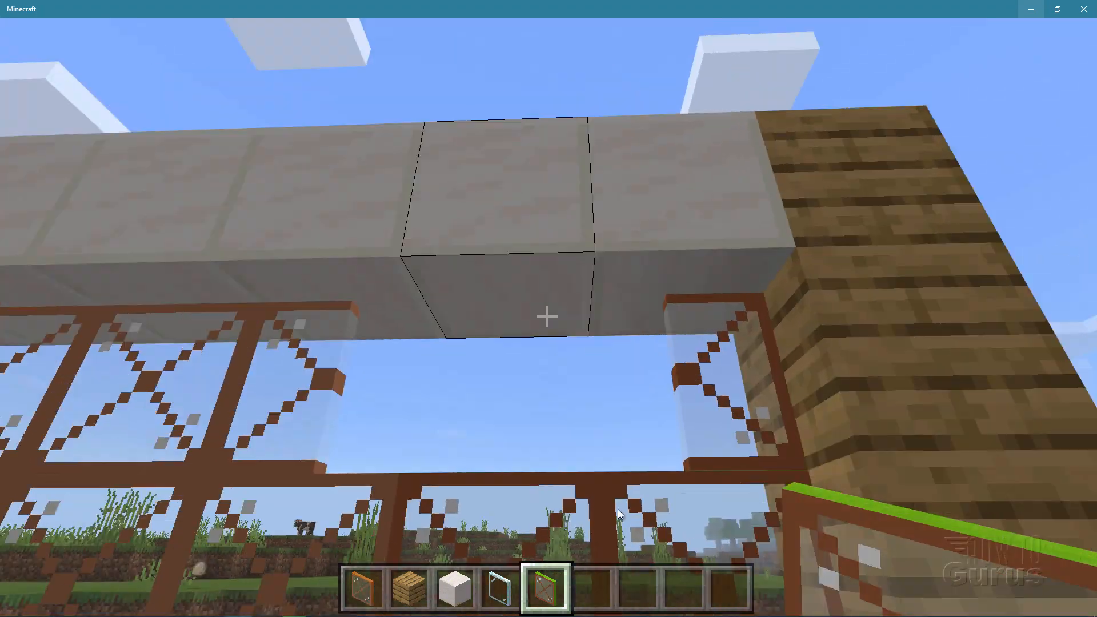
right_click(547, 316)
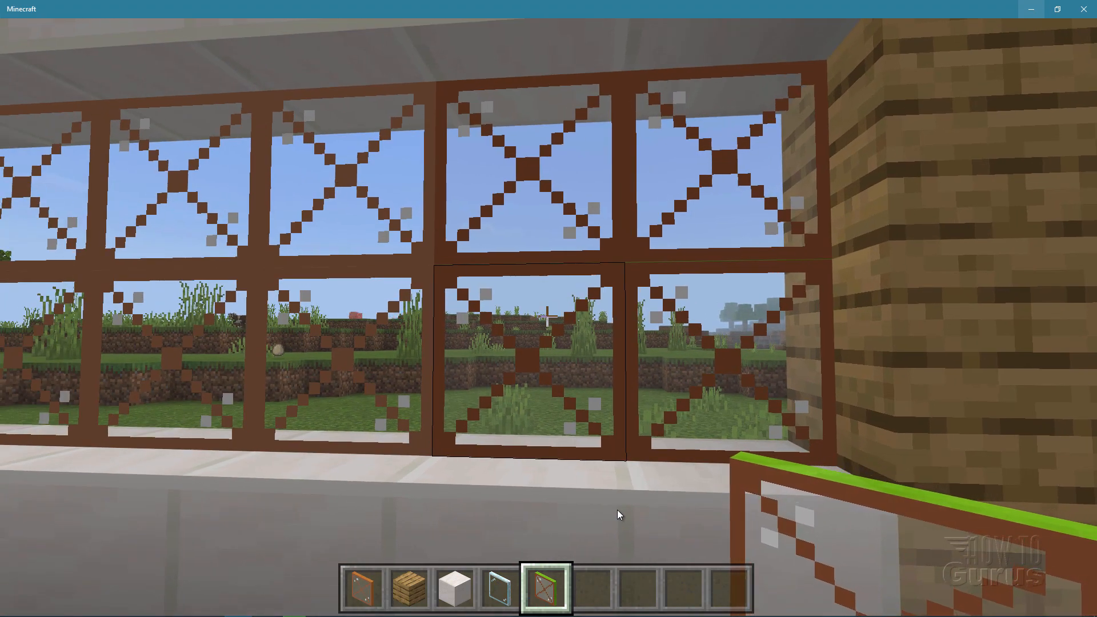
key(F5)
key(F5)
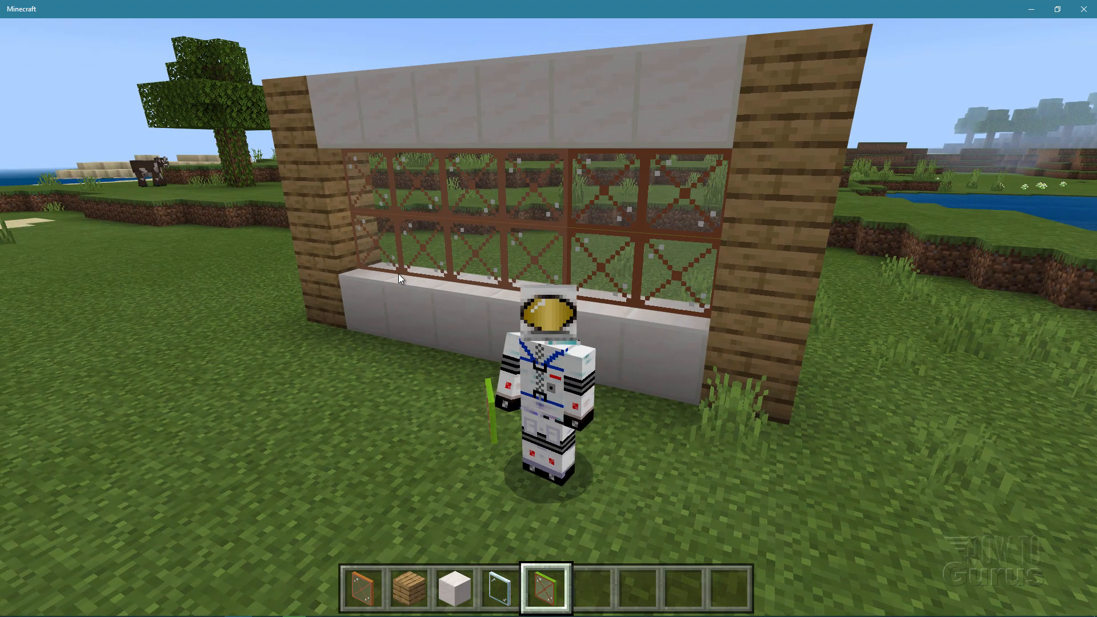
click(399, 274)
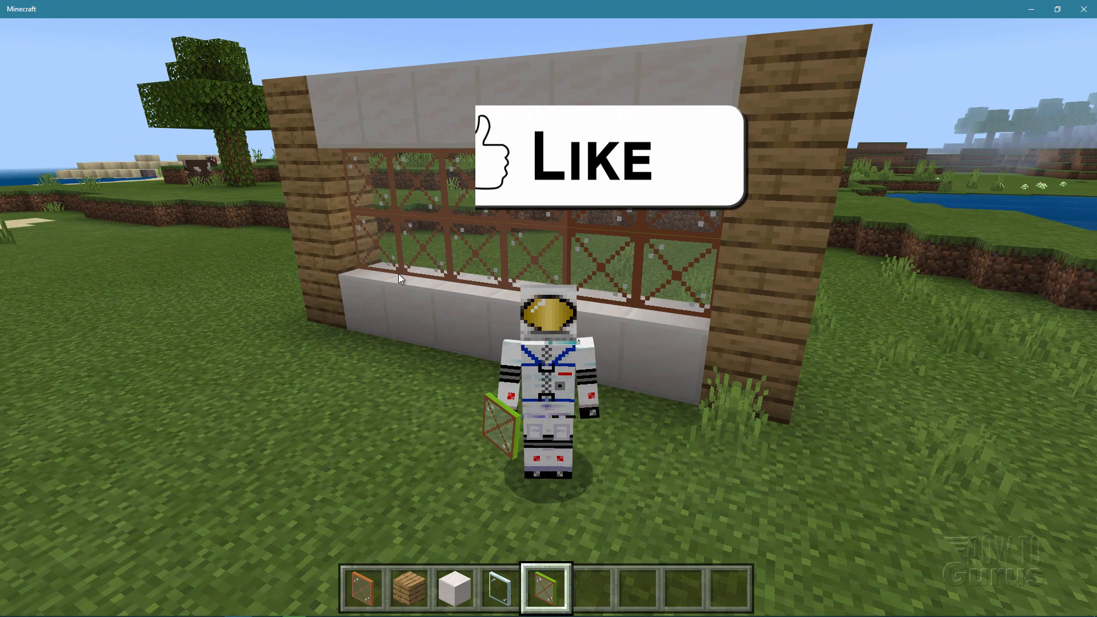
click(399, 278)
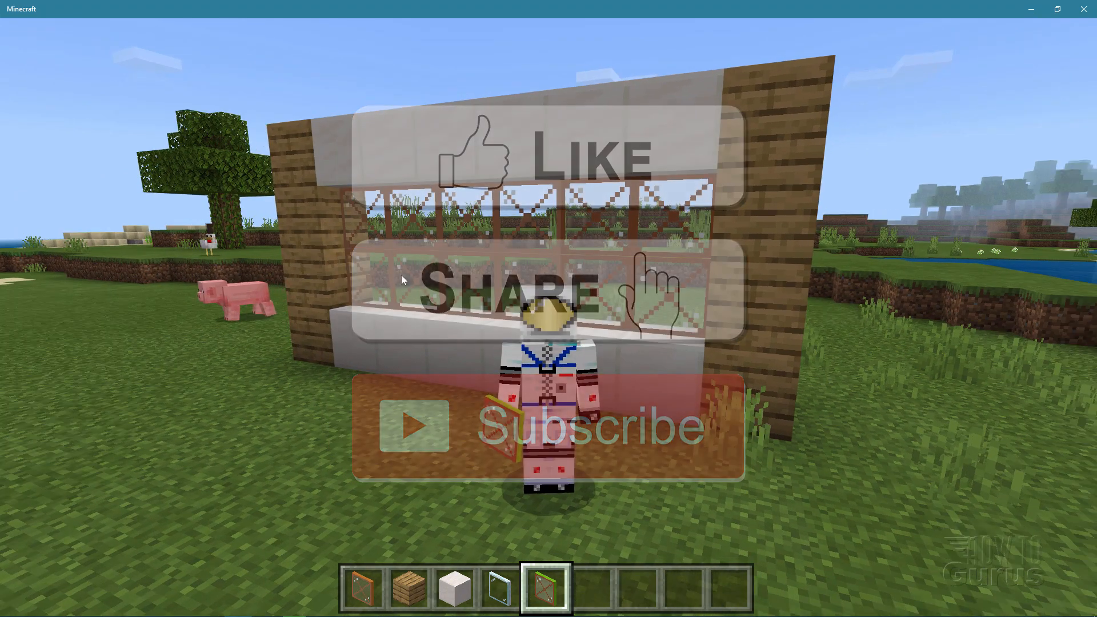
click(402, 276)
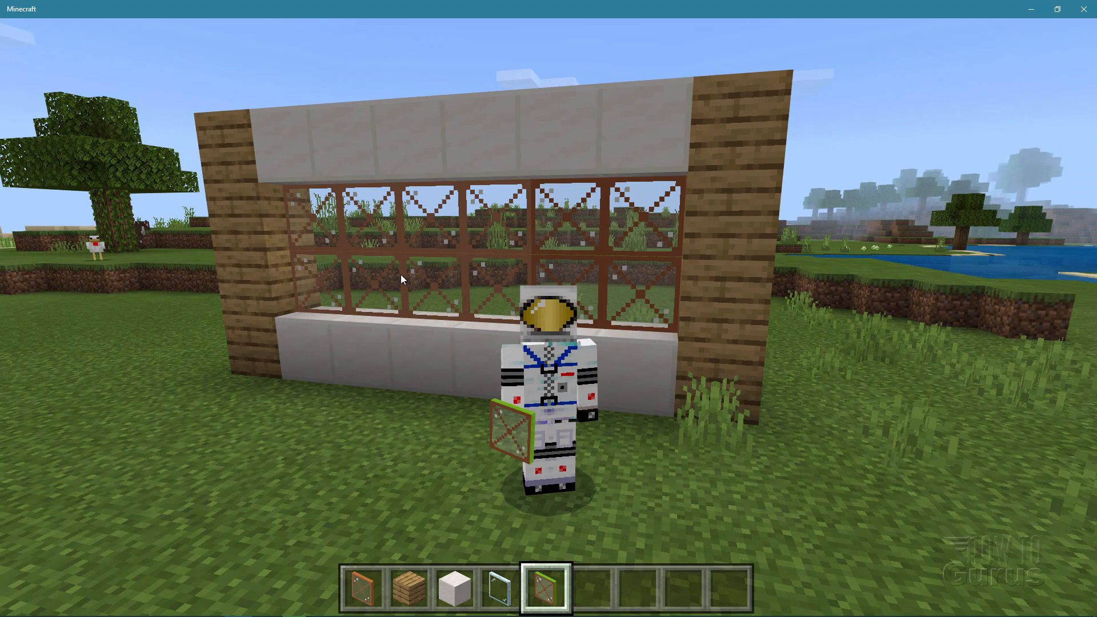
click(400, 274)
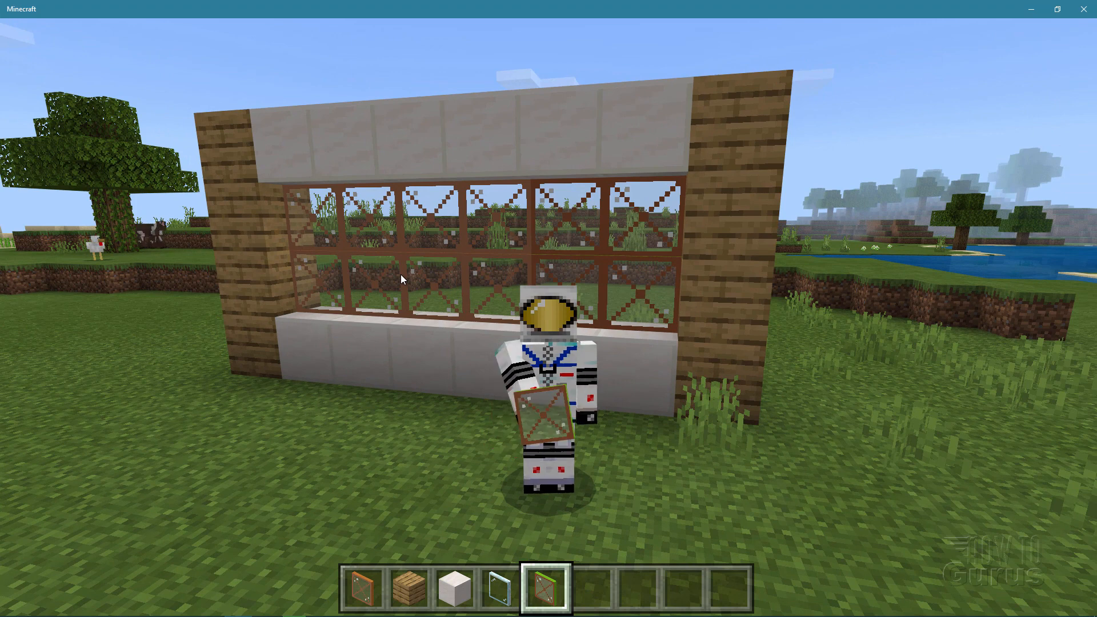